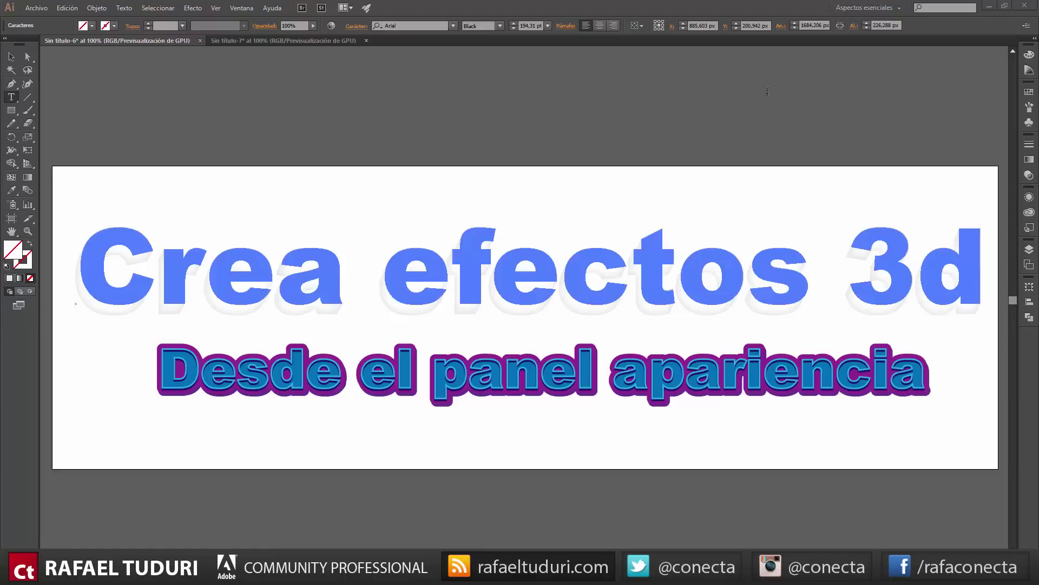
Replace the heading 'Crea efectos 3d' with 'Hola!' and deselect it
double_click(749, 279)
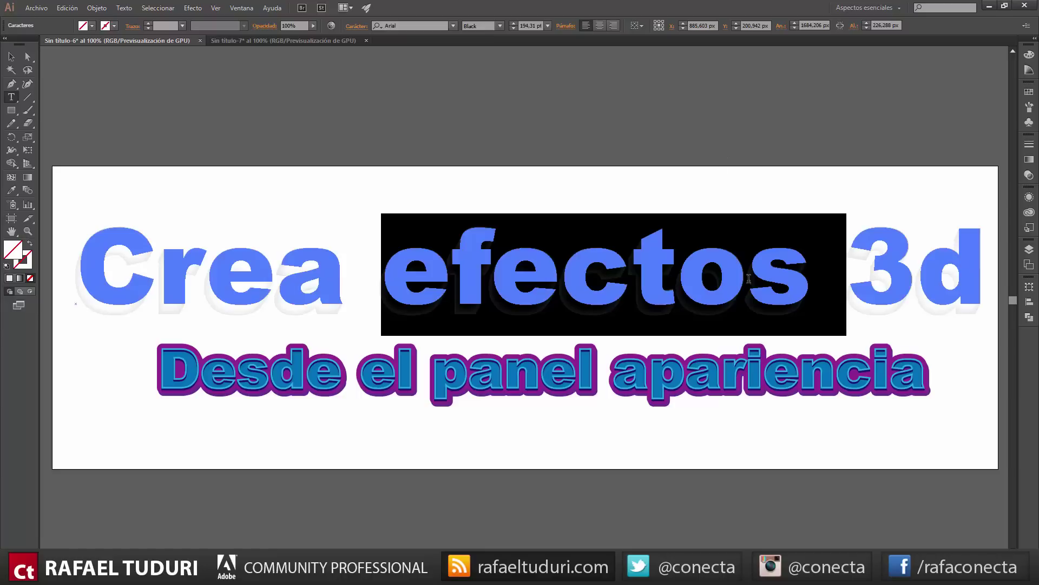
left_click_drag(983, 274, 72, 206)
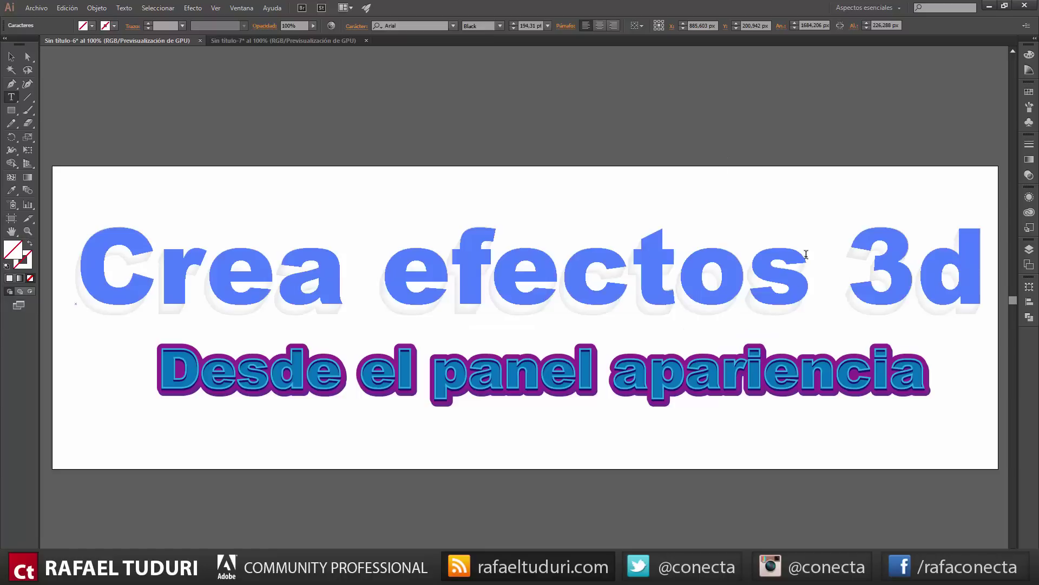
type("Hola")
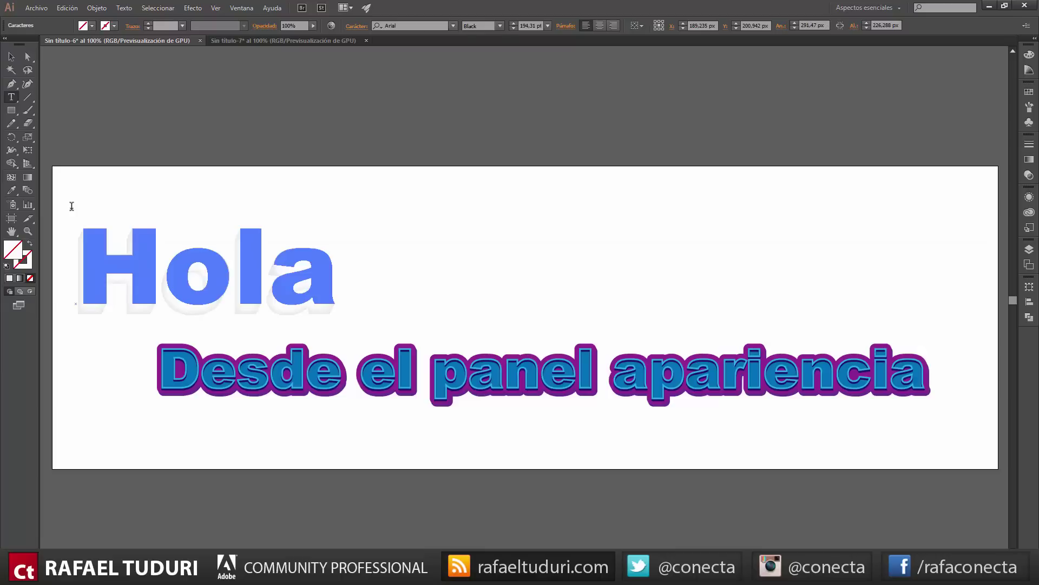
type("!")
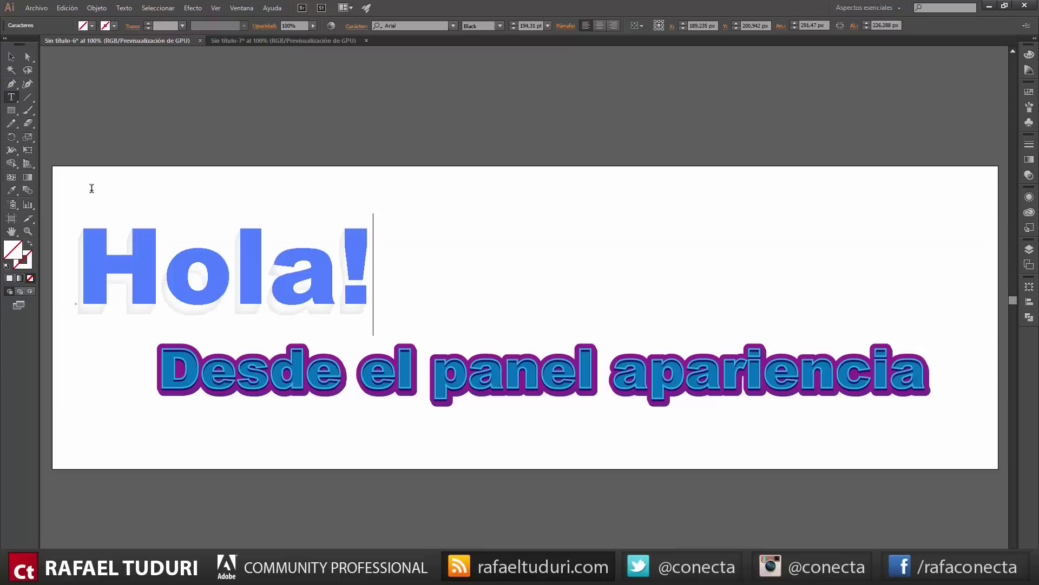
left_click(11, 57)
left_click(228, 191)
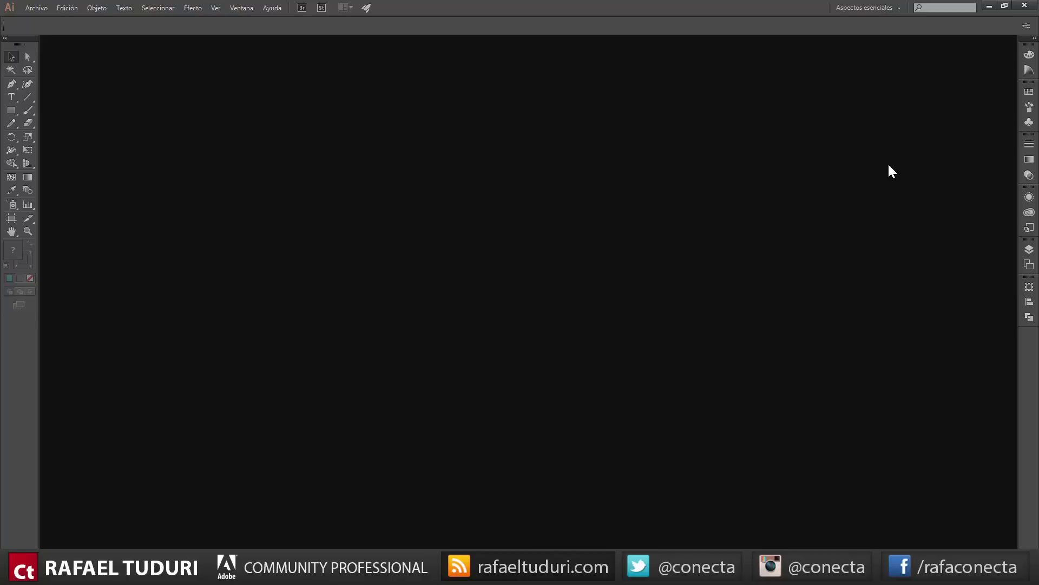
left_click(49, 6)
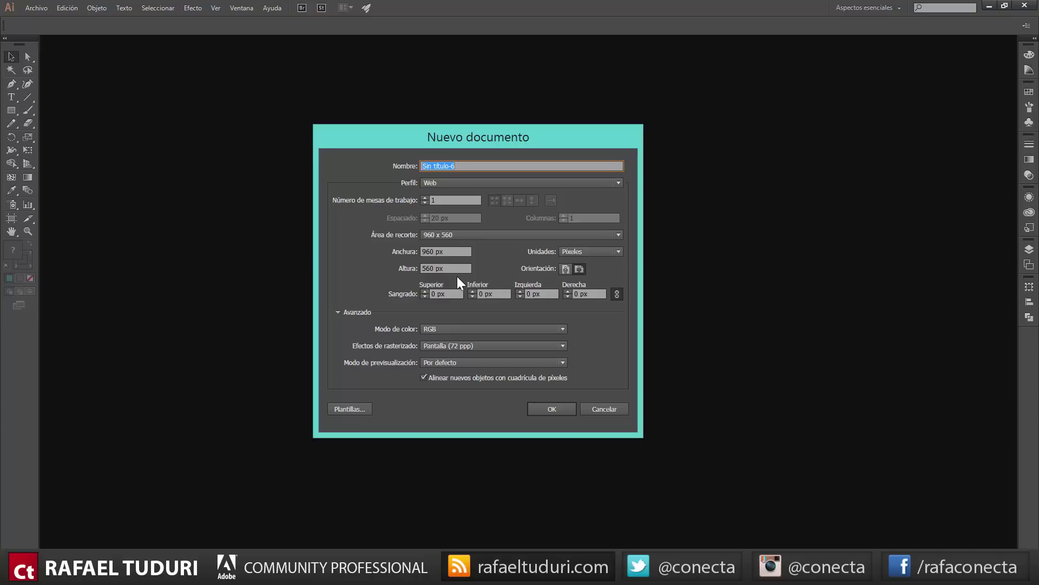
left_click(552, 410)
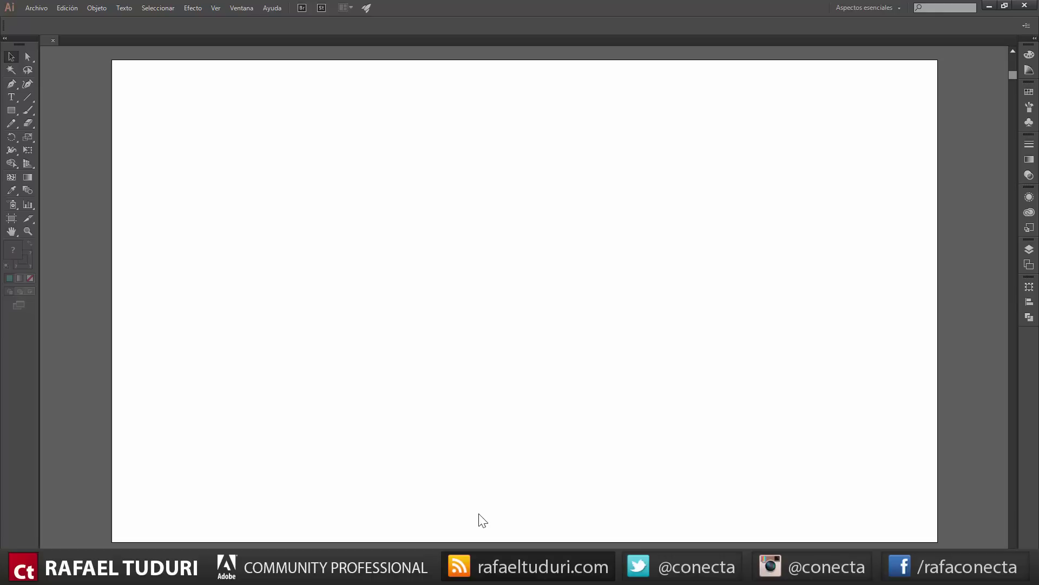
left_click(10, 97)
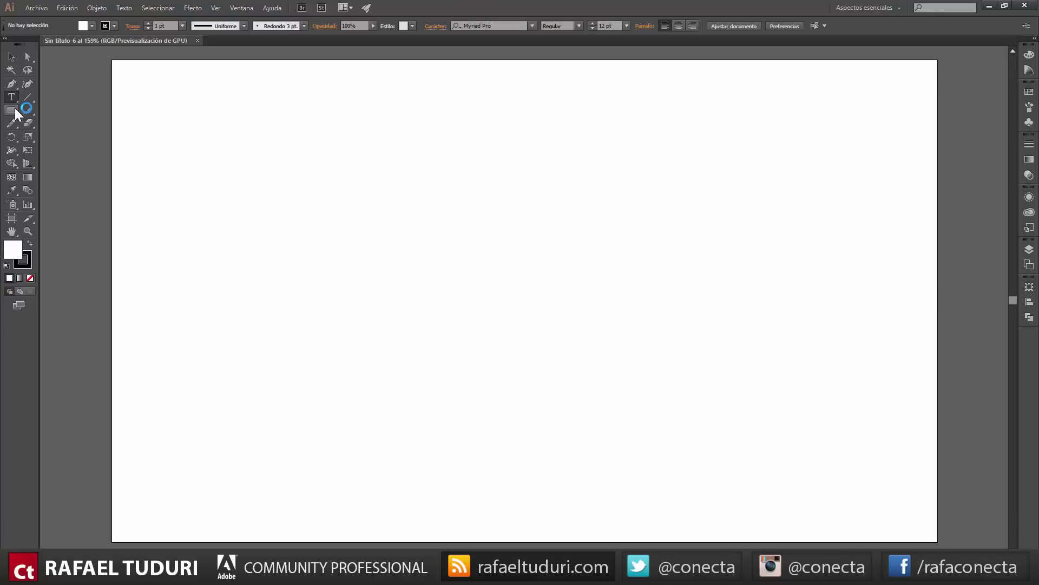
left_click(425, 302)
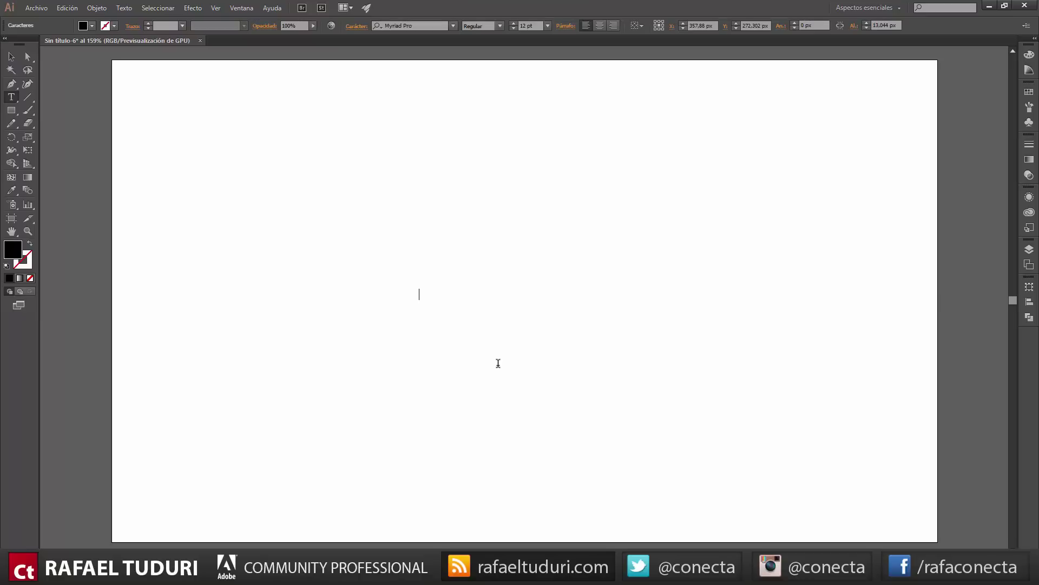
type("@C")
type("onecta")
left_click(11, 57)
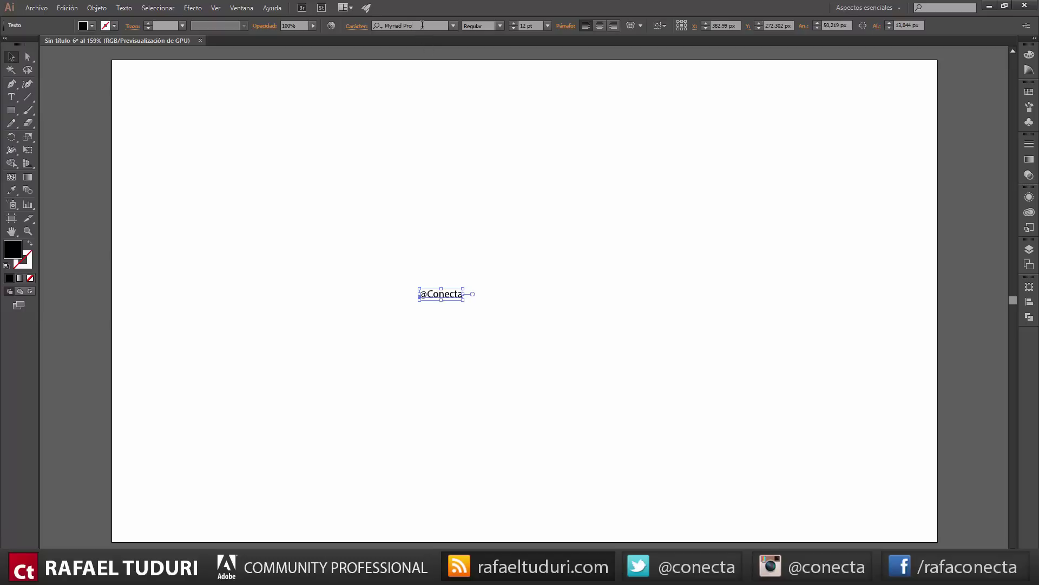
type("Ar")
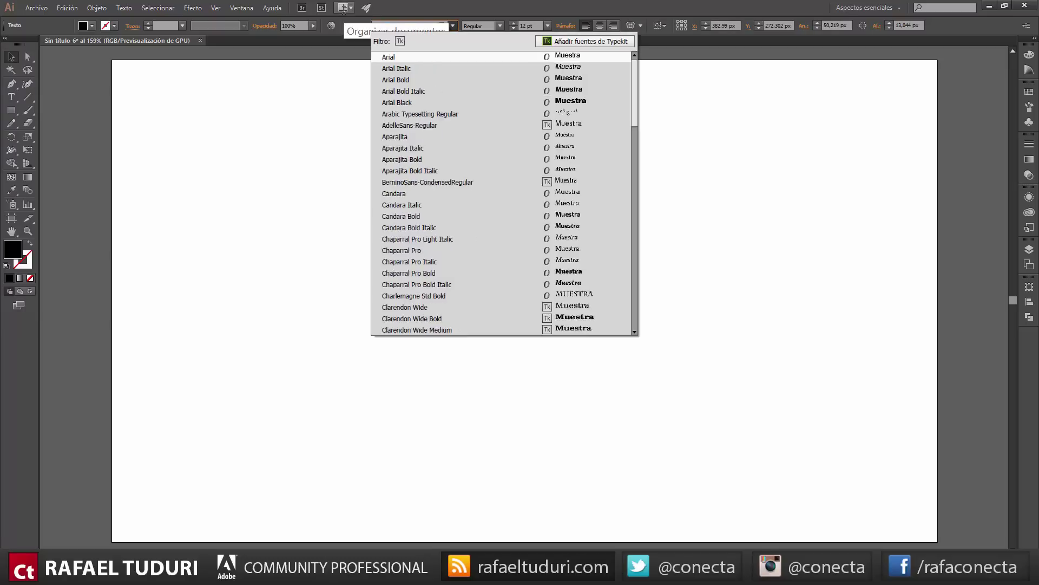
type("ial Bl")
key("Return")
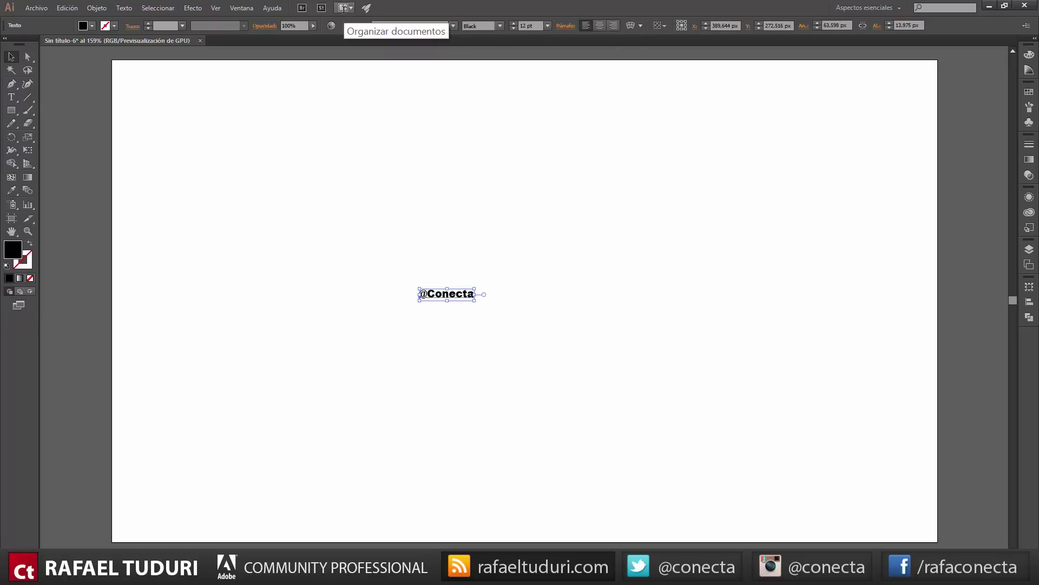
left_click(536, 26)
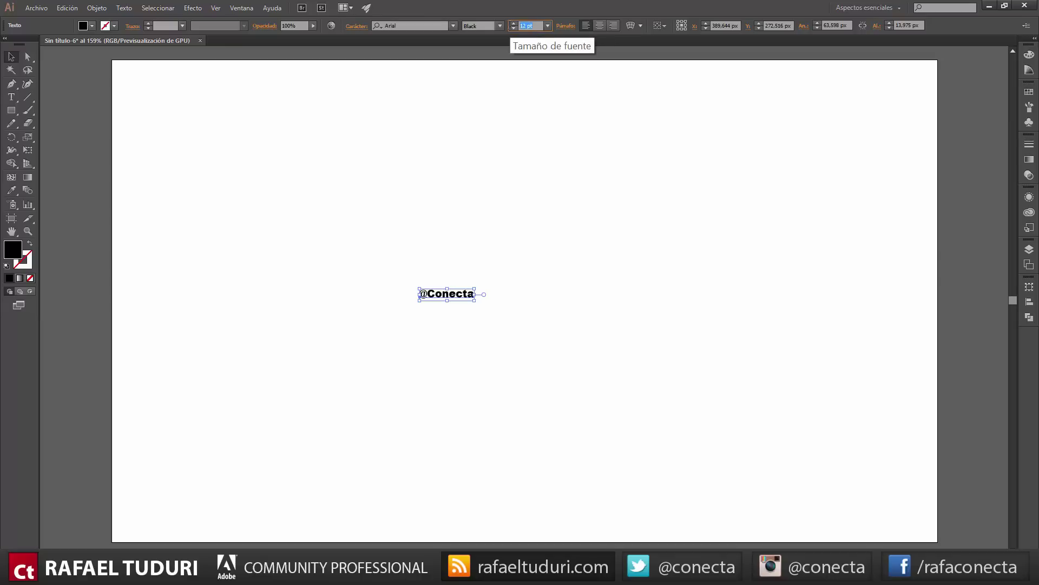
type("100")
key("Return")
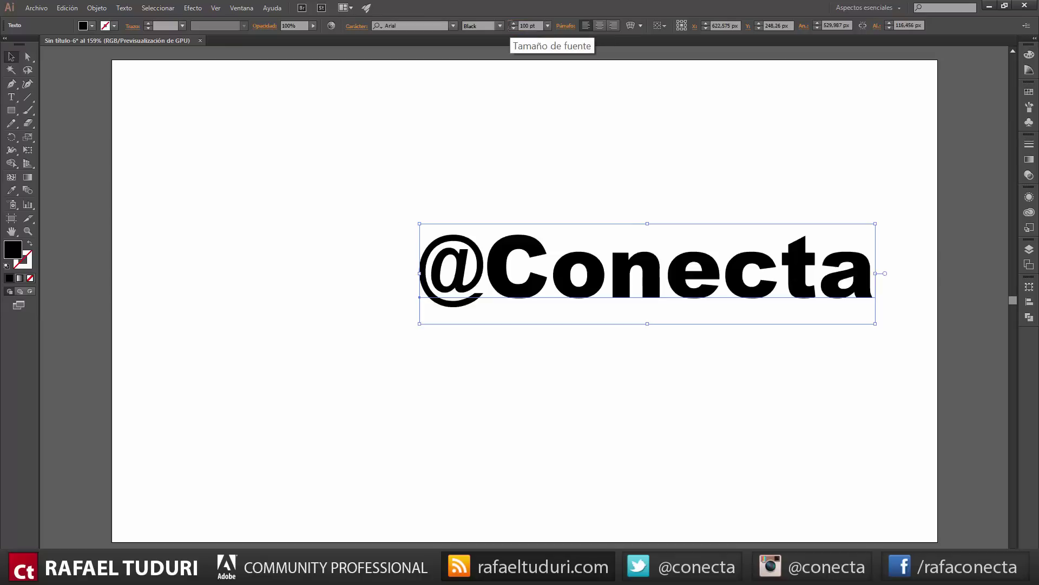
left_click_drag(699, 279, 551, 291)
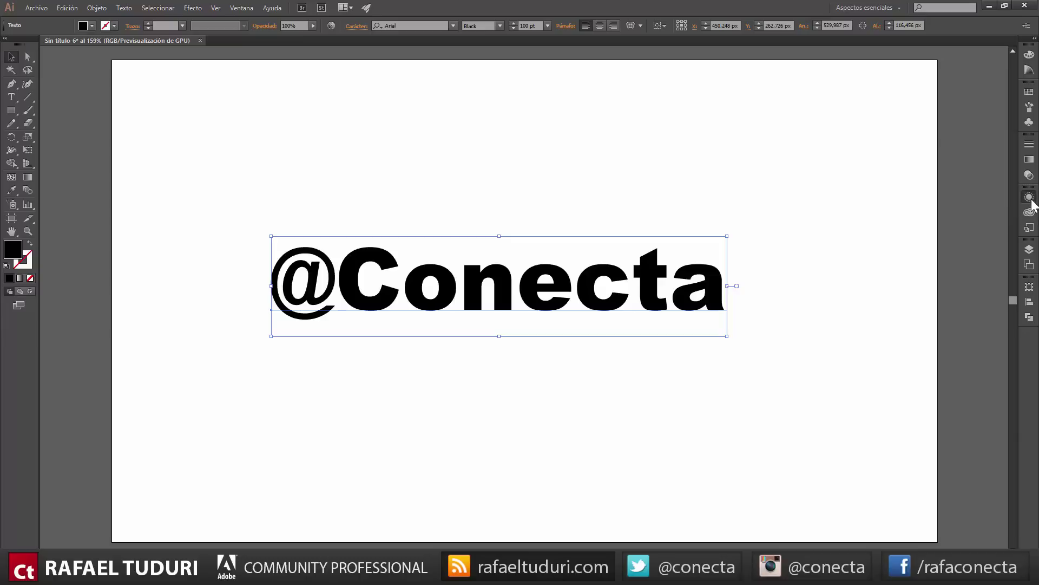
left_click(1030, 199)
left_click(1032, 196)
left_click(1030, 200)
left_click(242, 9)
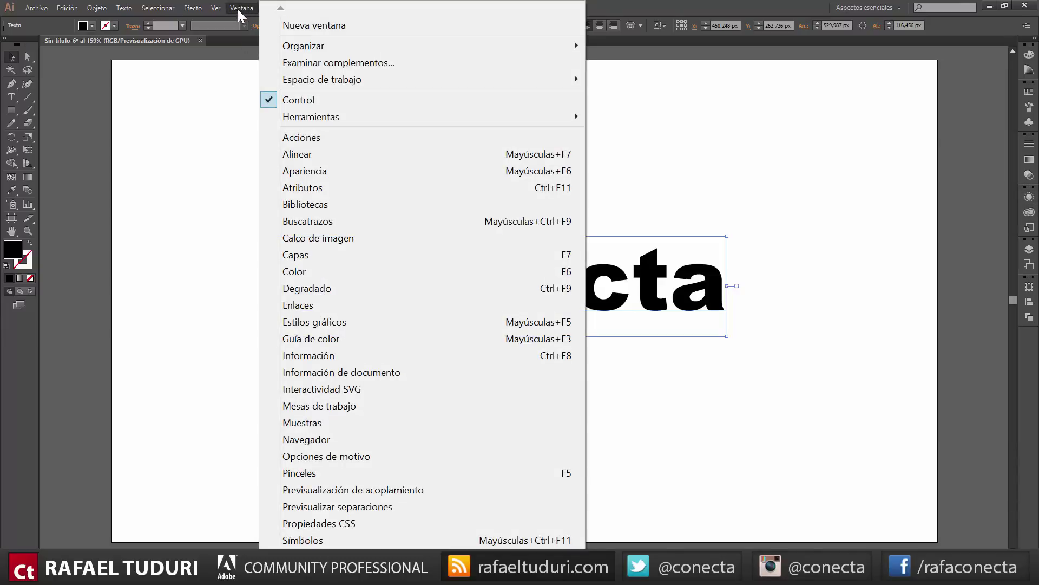
left_click(314, 170)
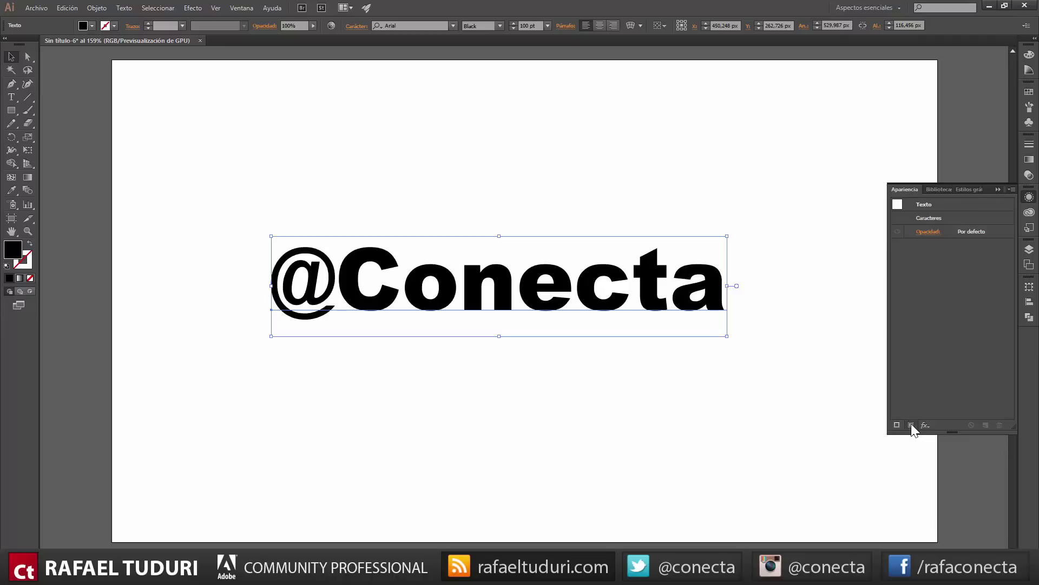
left_click(911, 424)
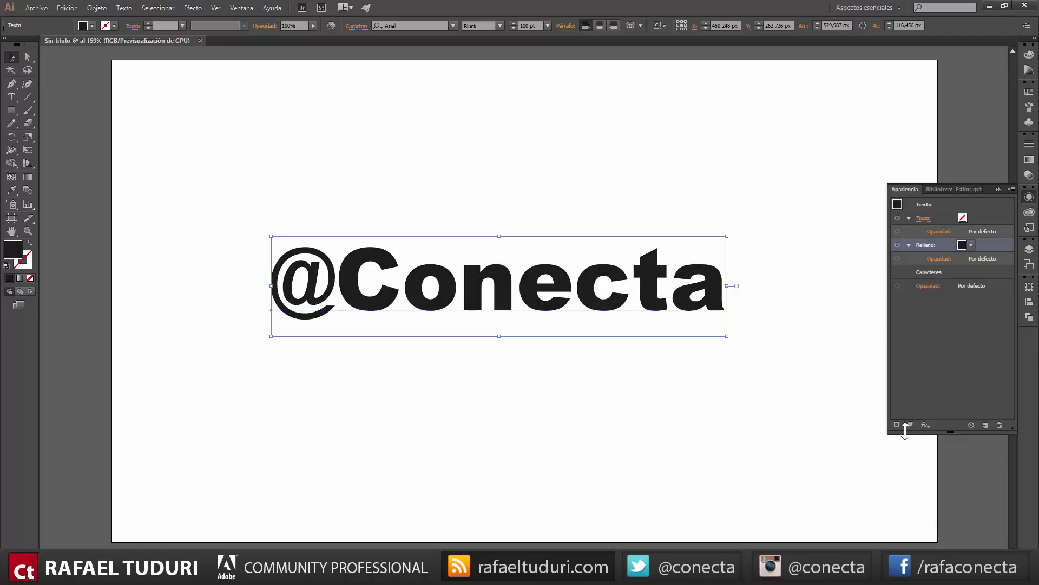
left_click(909, 218)
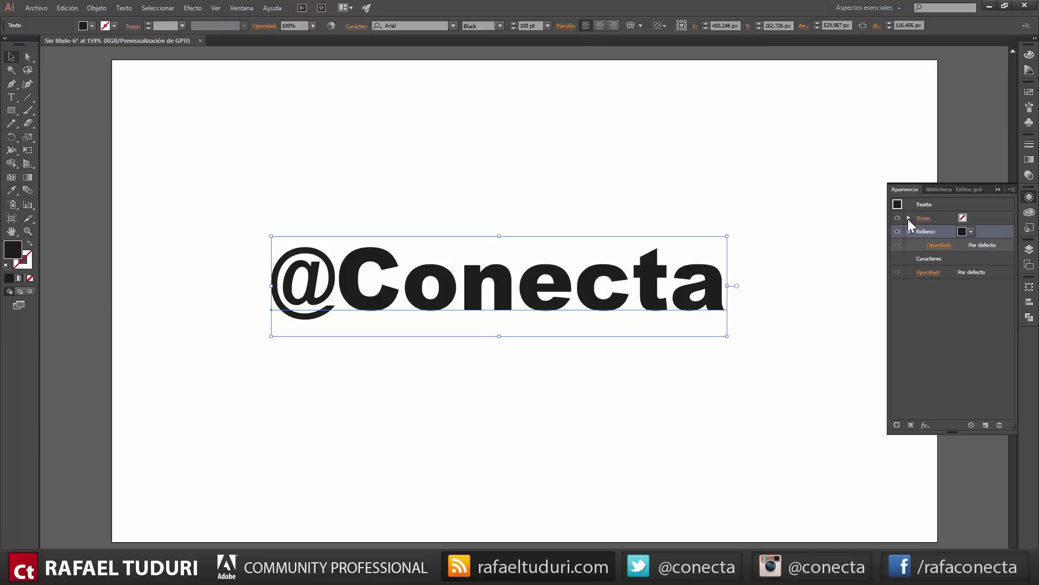
left_click(970, 232)
left_click(923, 282)
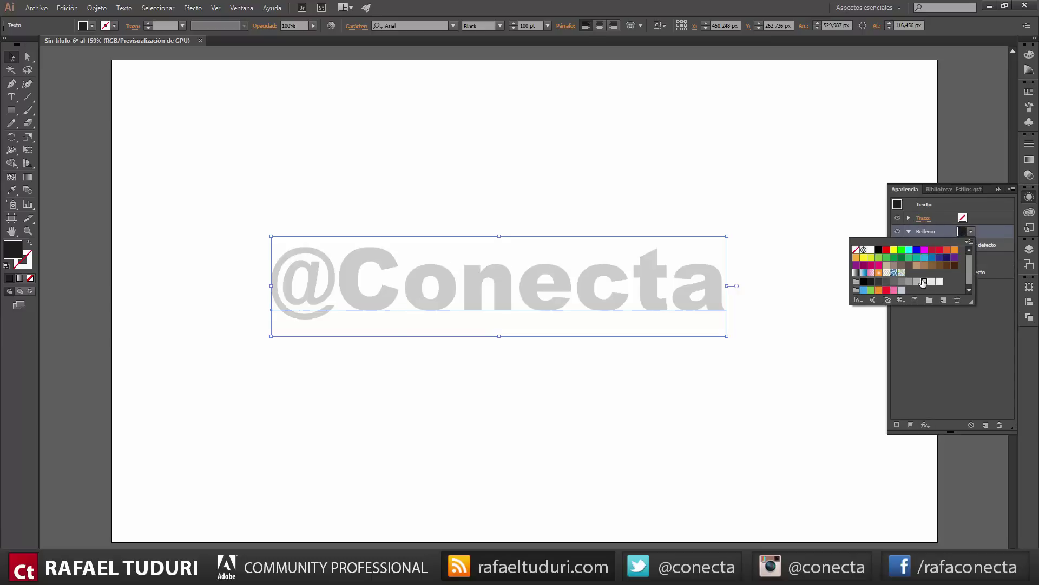
left_click(917, 281)
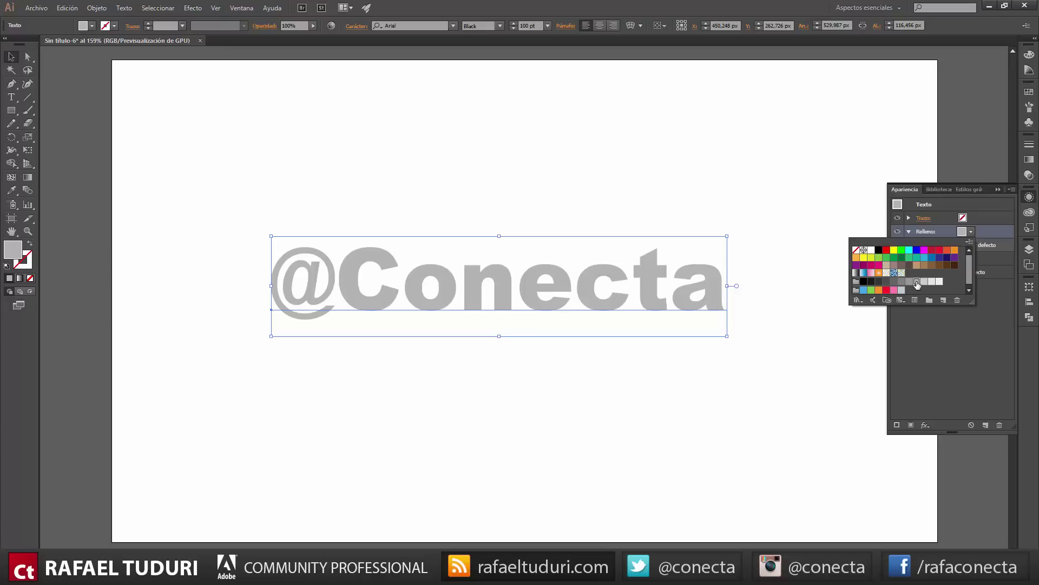
left_click(925, 282)
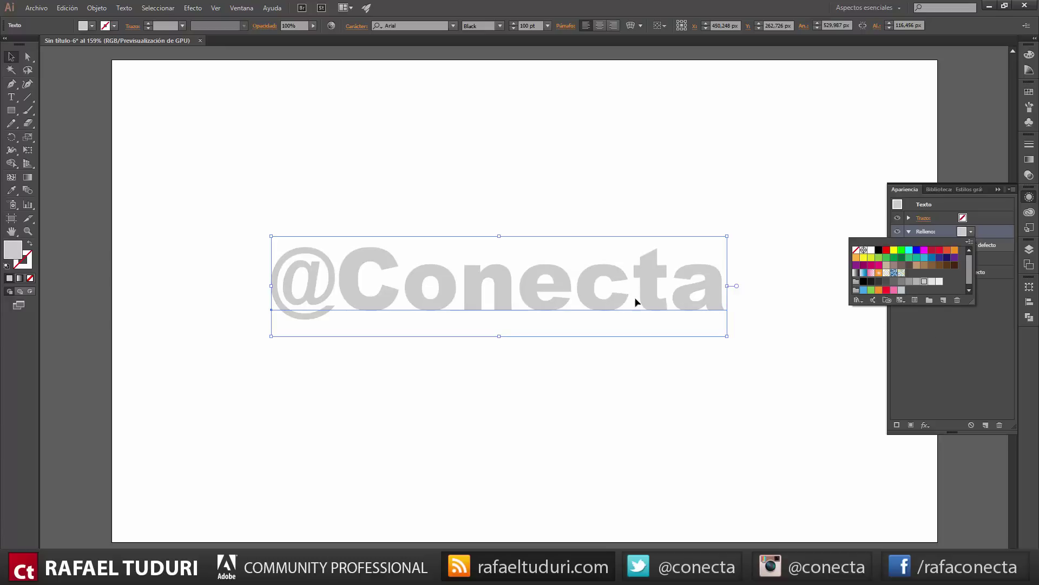
left_click(973, 342)
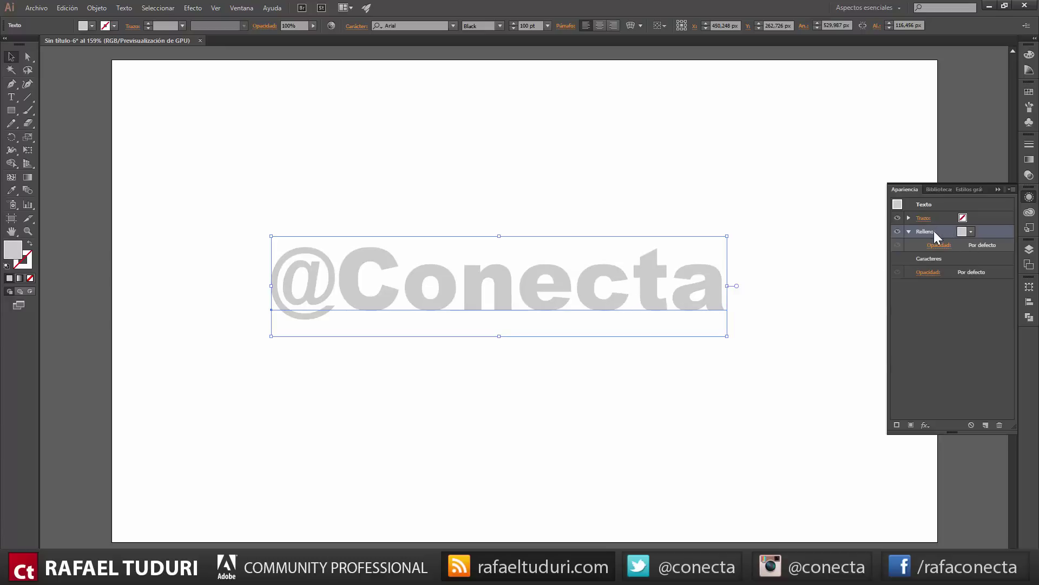
left_click(911, 424)
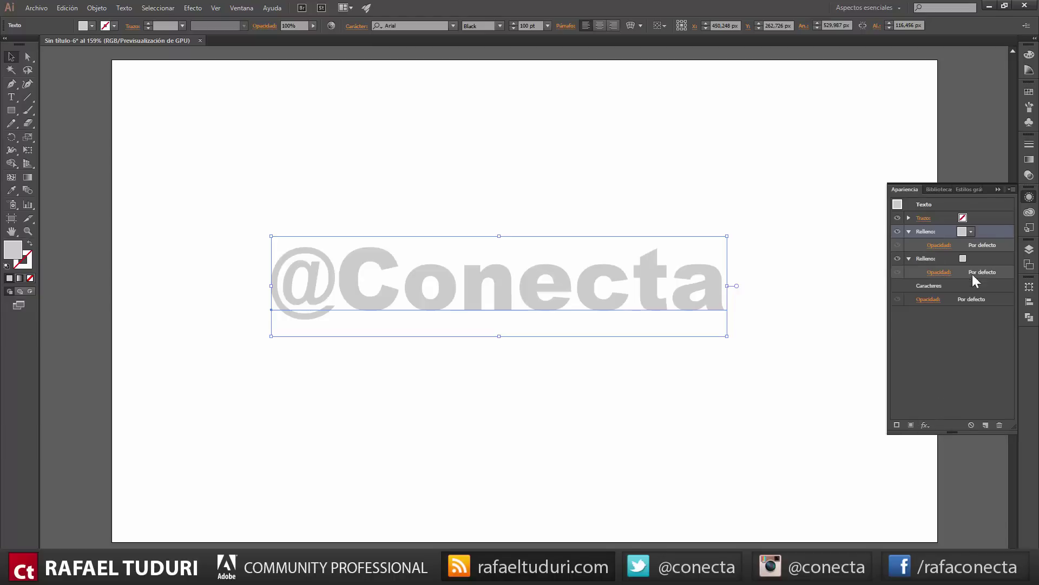
left_click(926, 260)
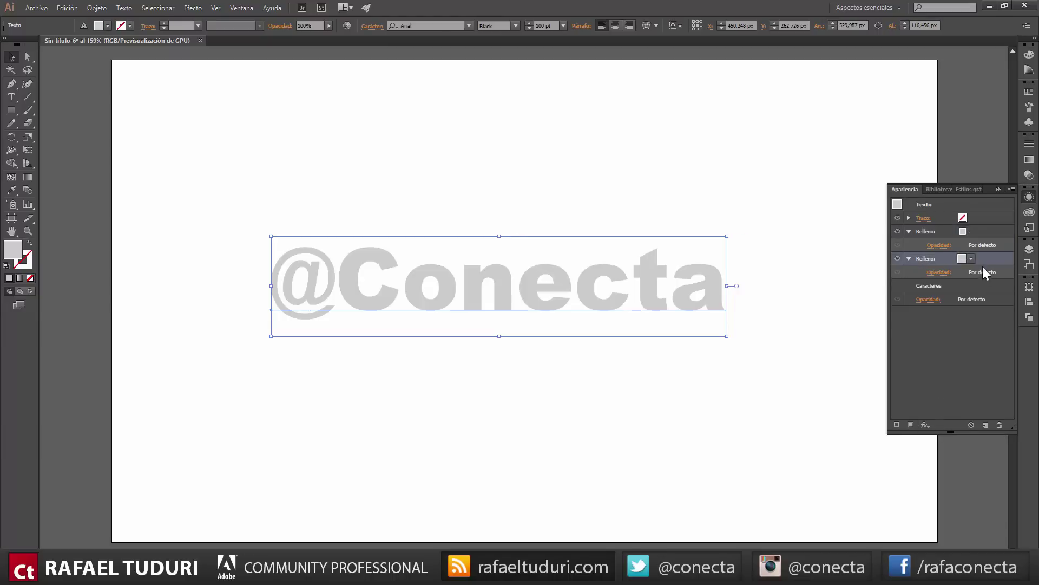
left_click(971, 259)
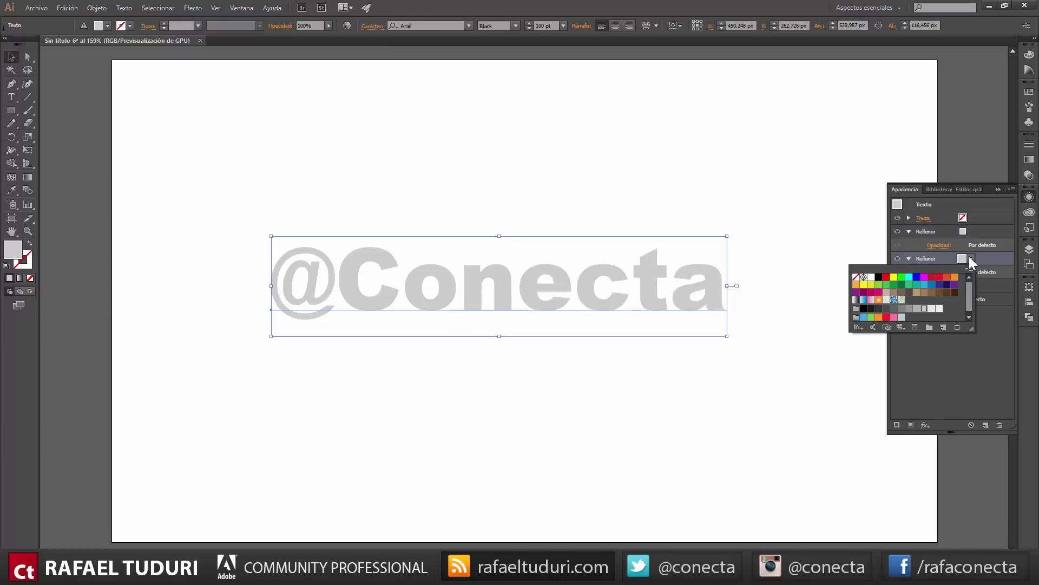
left_click(924, 285)
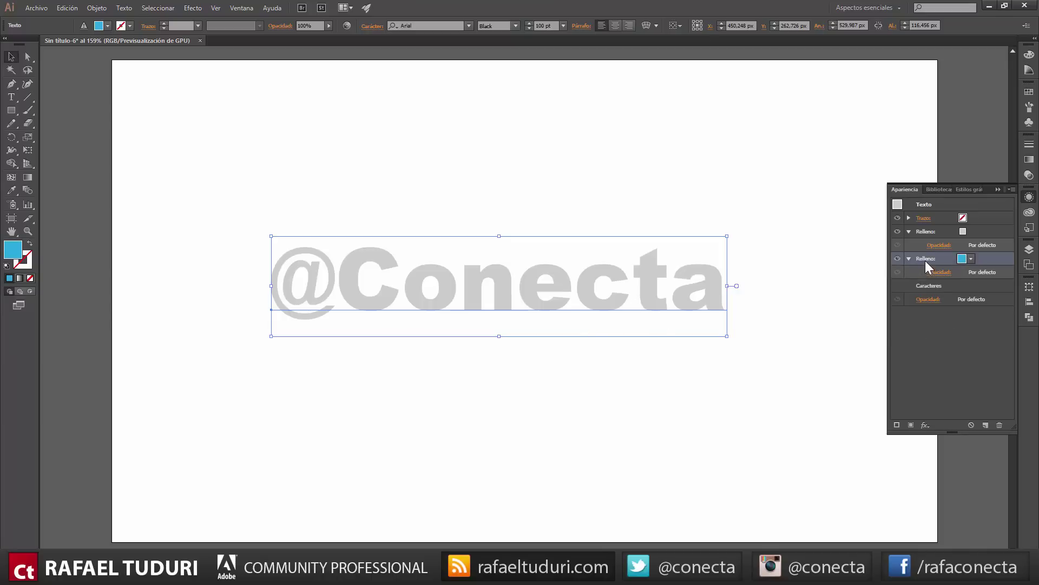
left_click(925, 425)
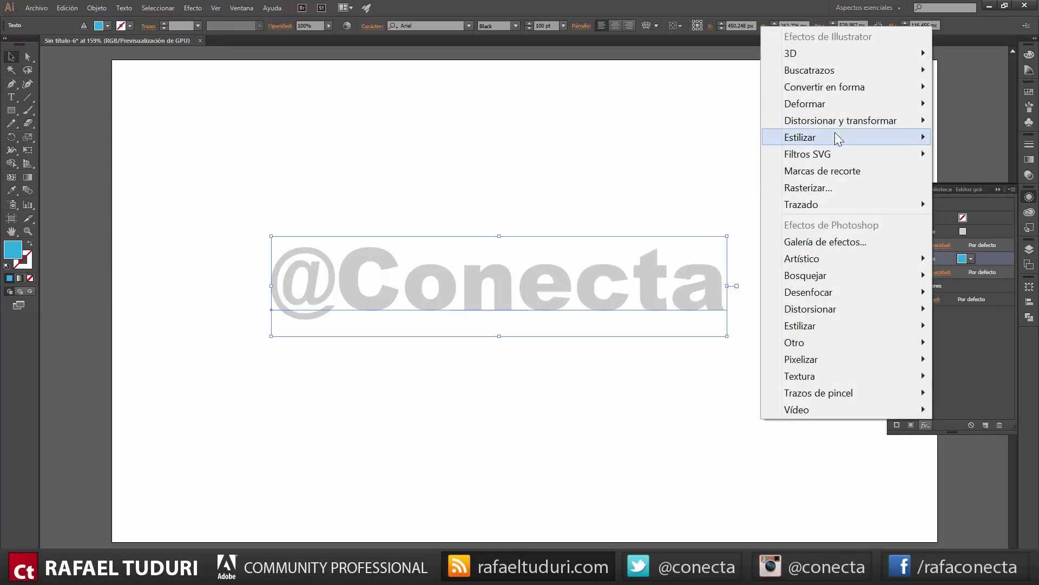
mouse_move(840, 121)
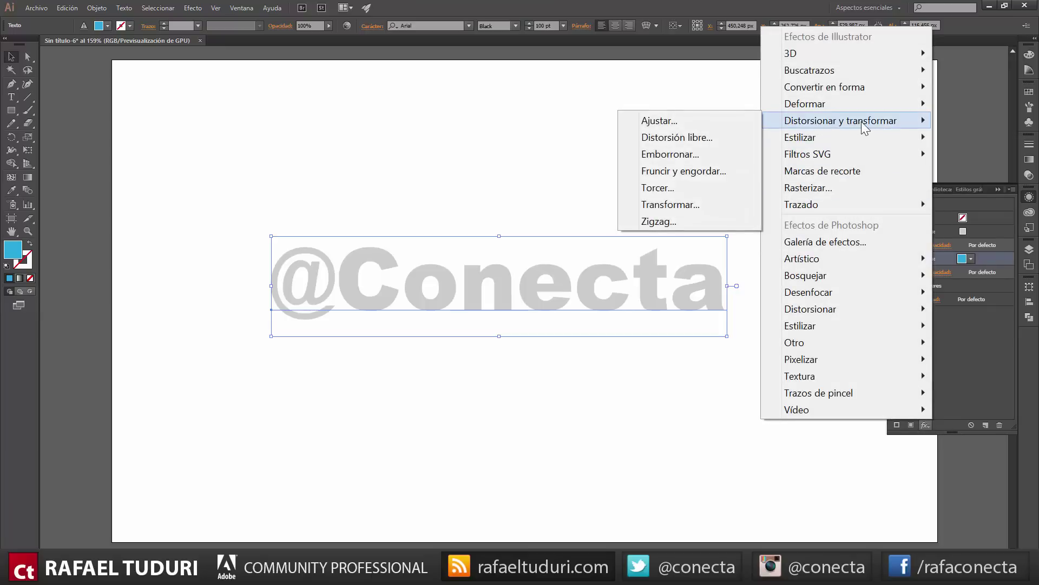
Add a Transform effect to the blue fill, previewing -5 px horizontal and 5 px vertical offsets
left_click(692, 204)
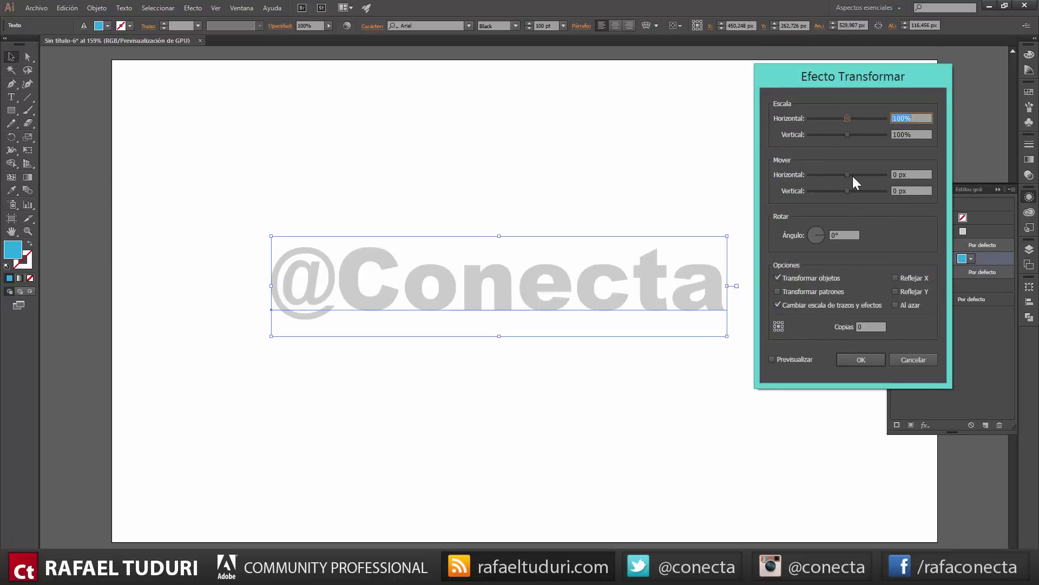
left_click_drag(849, 175, 857, 174)
left_click(795, 359)
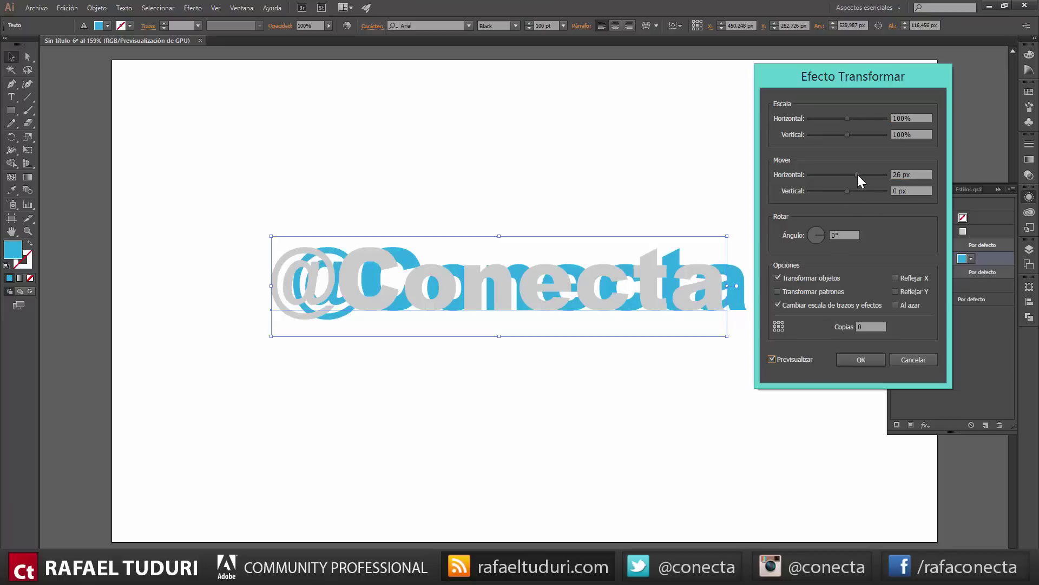
mouse_move(858, 176)
left_mouse_down()
mouse_move(822, 181)
mouse_move(831, 191)
mouse_move(840, 175)
left_mouse_up()
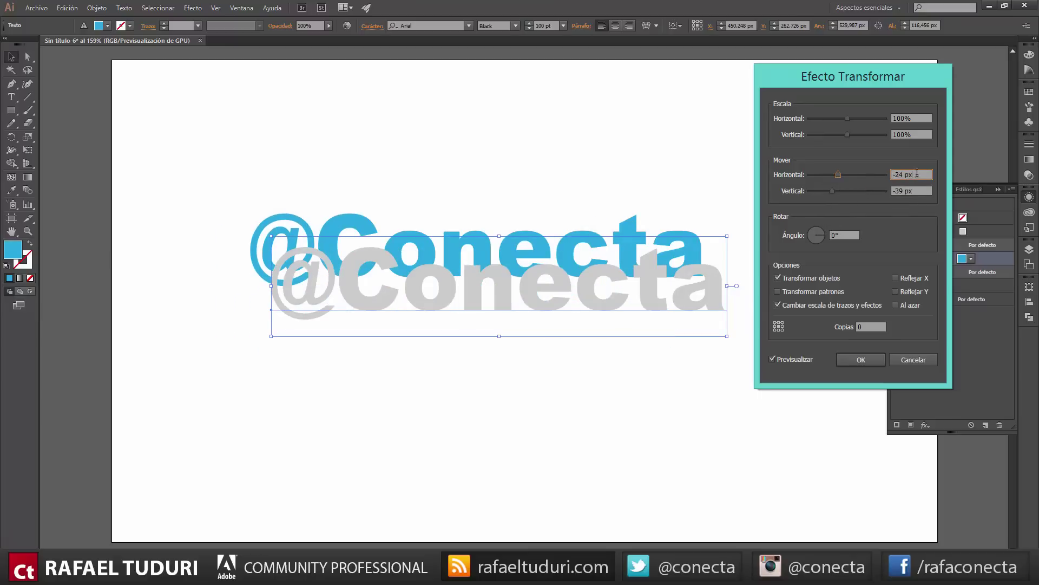
left_click_drag(916, 173, 847, 172)
type("-5")
left_click_drag(921, 191, 845, 189)
type("5")
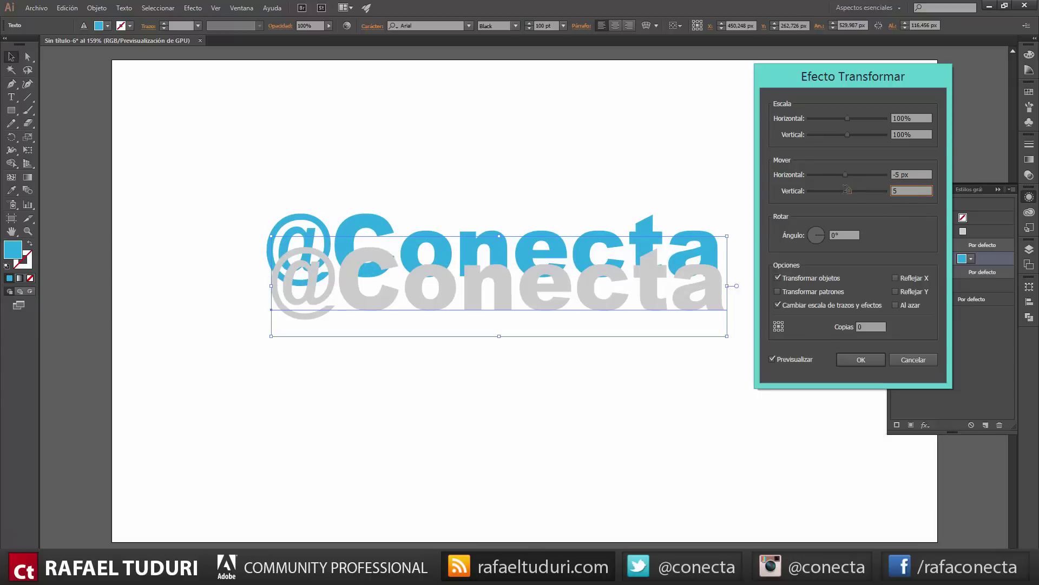
left_click(917, 174)
type("-1")
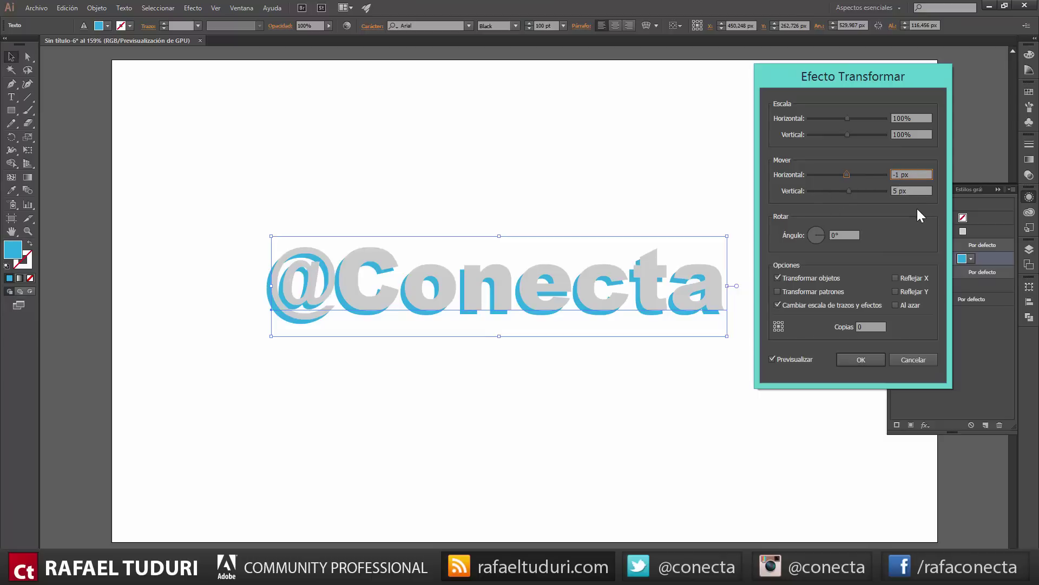
Change the vertical offset to 1 px with 5 copies and apply the Transform effect
left_click(896, 191)
double_click(896, 190)
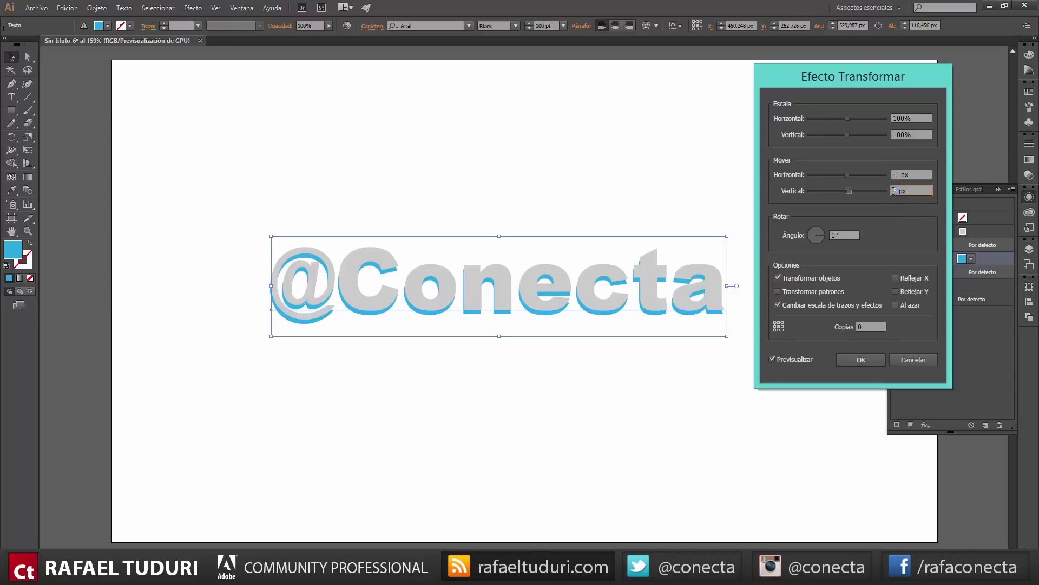
type("1")
left_click(870, 325)
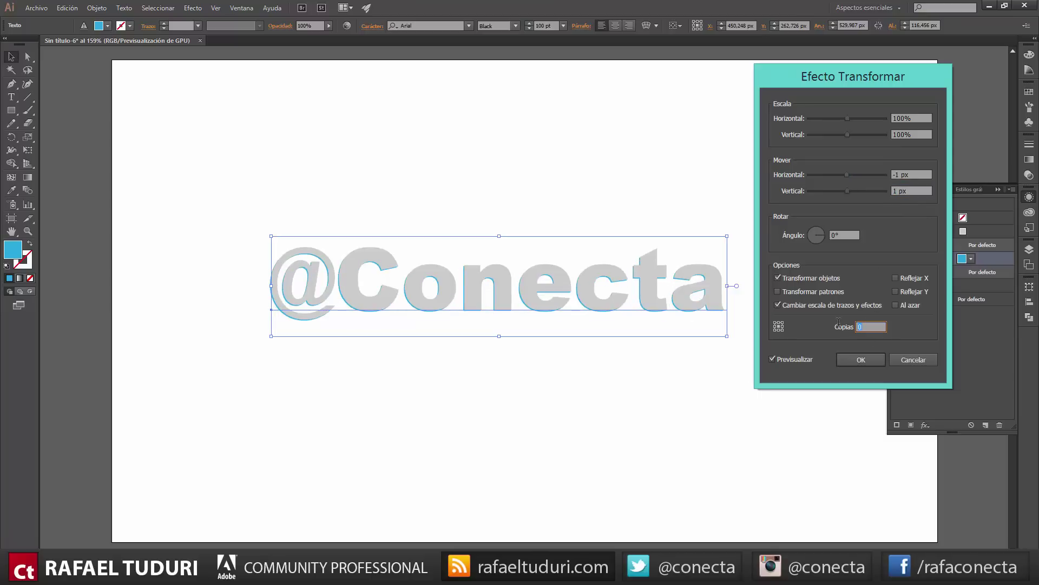
type("5")
left_click(919, 172)
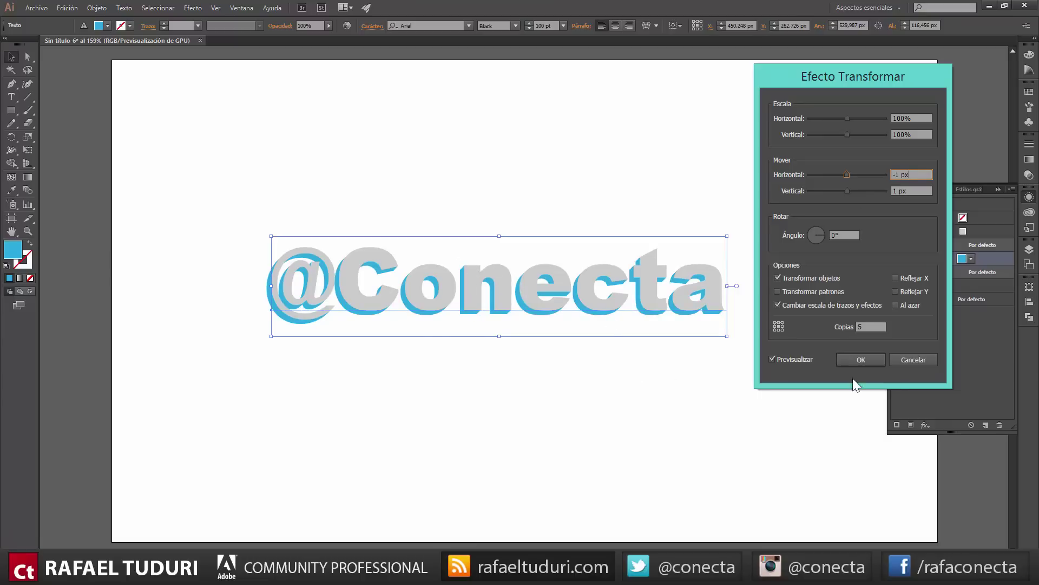
left_click(863, 360)
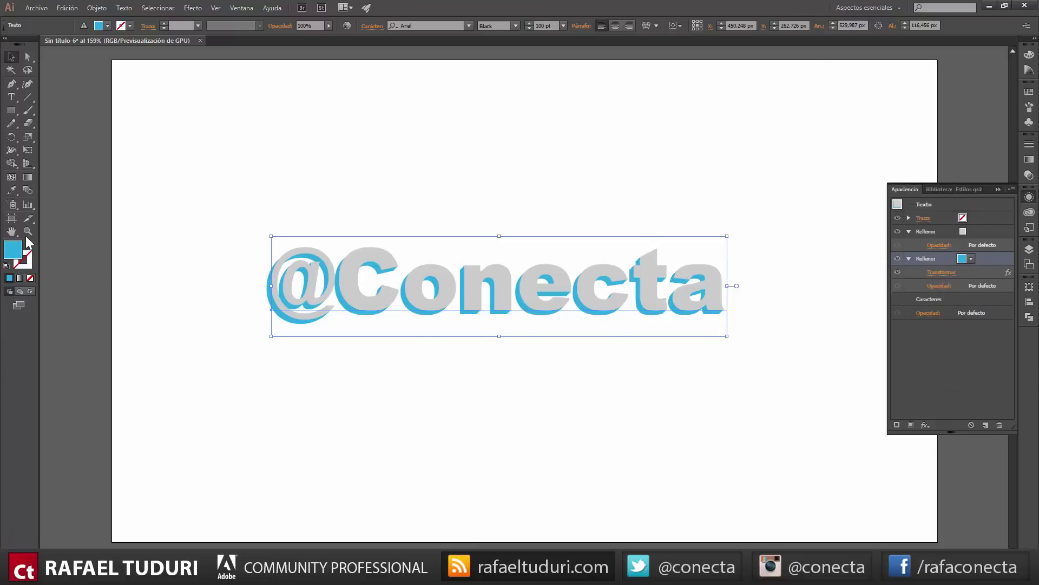
Zoom into the letters and edit the blue fill's Transform to a 0,1 px offset with preview on
left_click(27, 231)
mouse_move(439, 258)
left_mouse_down()
mouse_move(561, 399)
mouse_move(536, 412)
left_mouse_up()
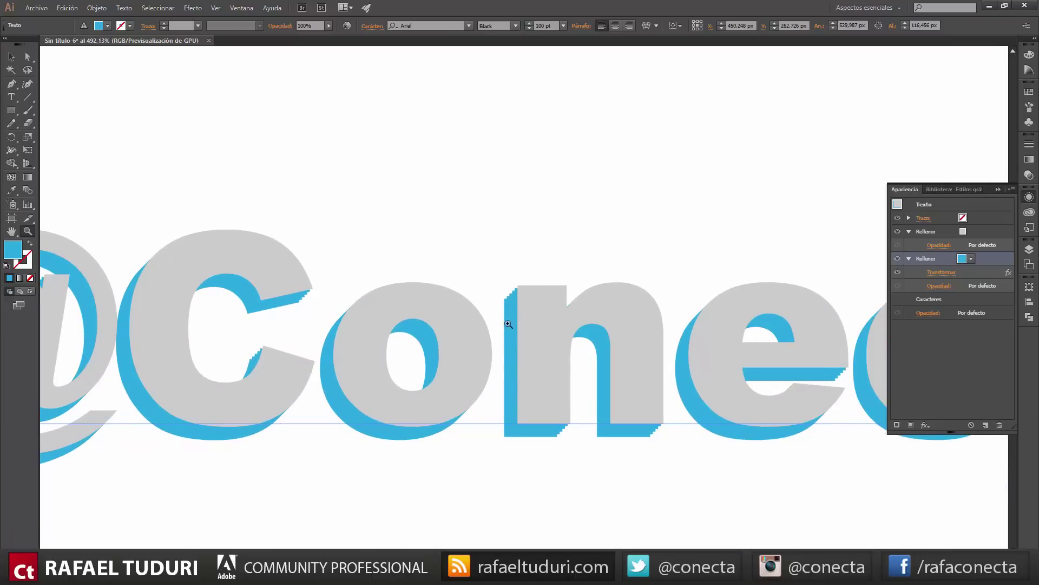
left_click(945, 270)
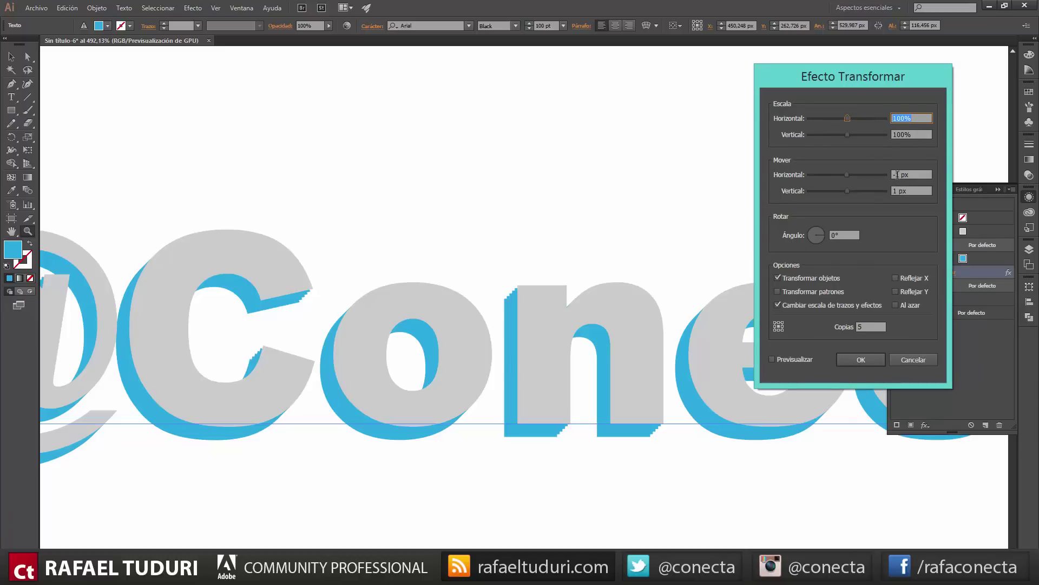
left_click(897, 174)
left_click(894, 190)
type("0,1")
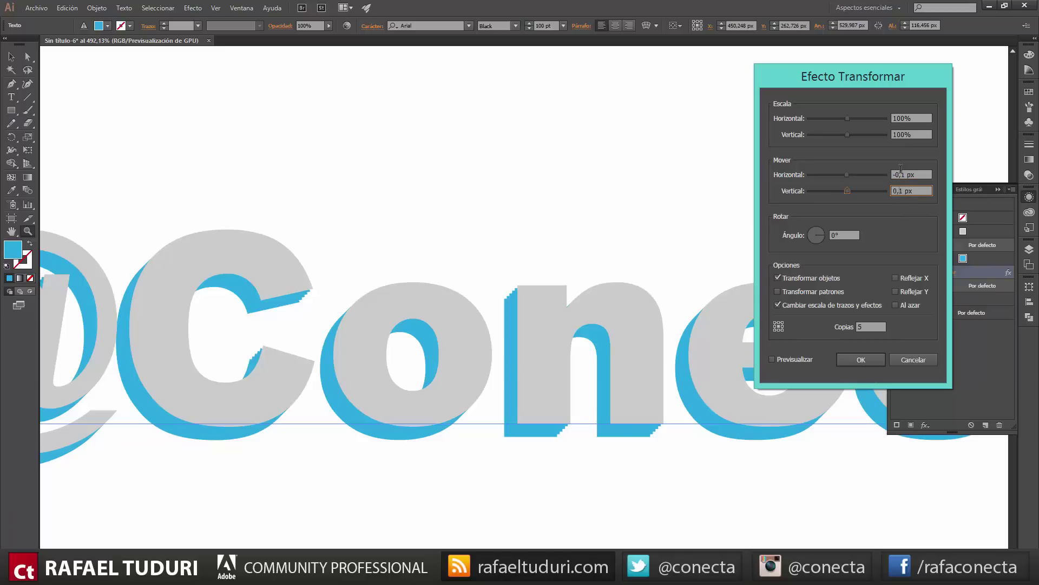
left_click(864, 328)
left_click(795, 359)
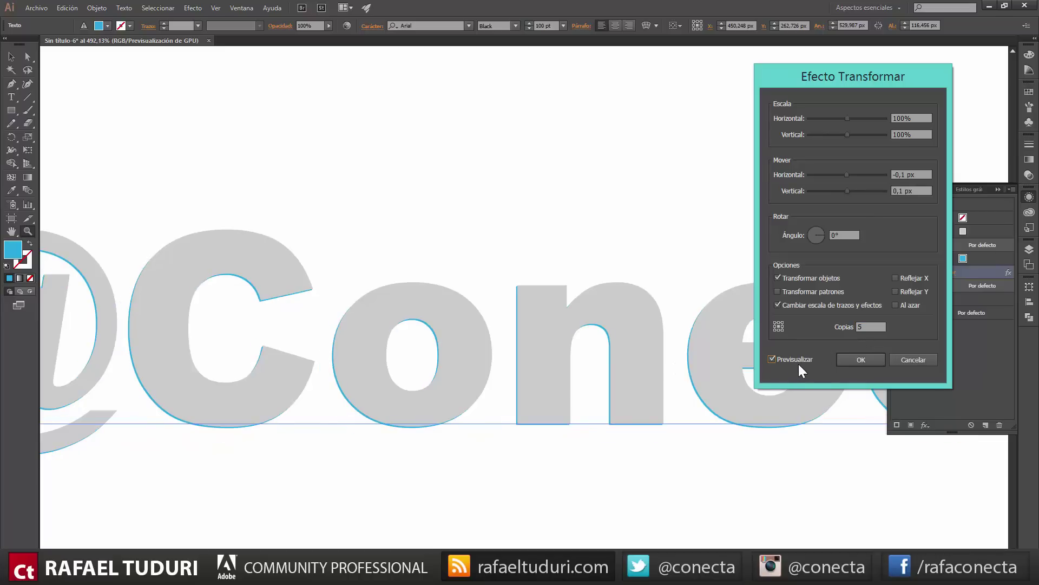
Set 50 copies and a 0,2 px vertical offset, then confirm the Transform effect
left_click(864, 326)
key("Tab")
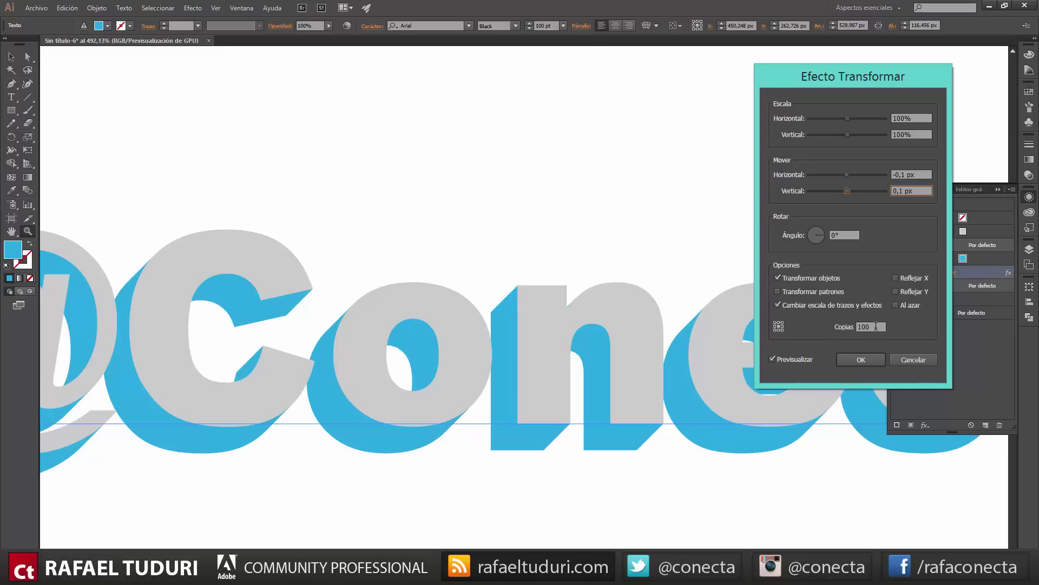
left_click_drag(876, 326, 852, 323)
type("50")
left_click(918, 174)
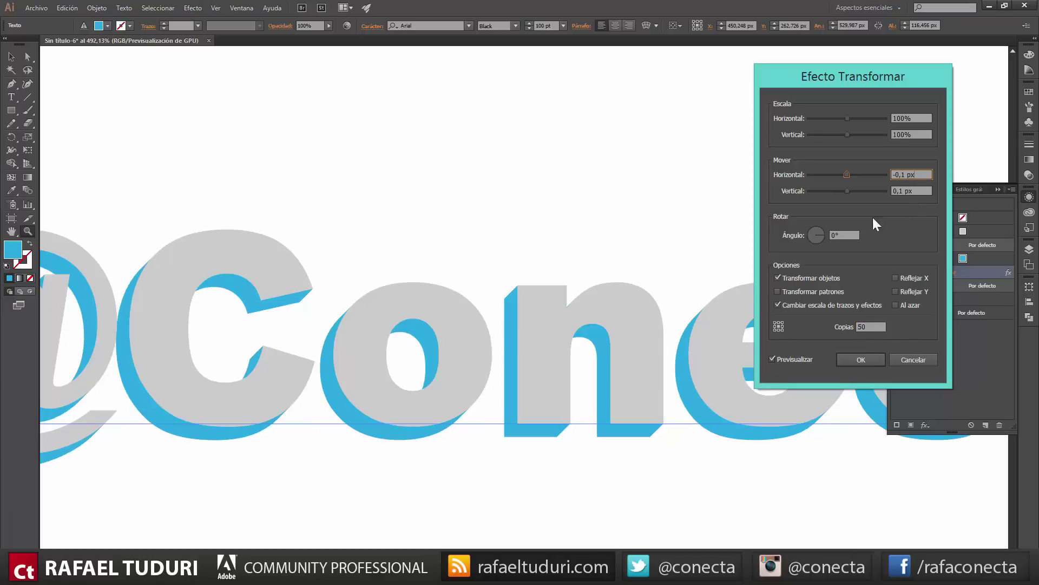
double_click(903, 191)
type("2")
left_click(914, 178)
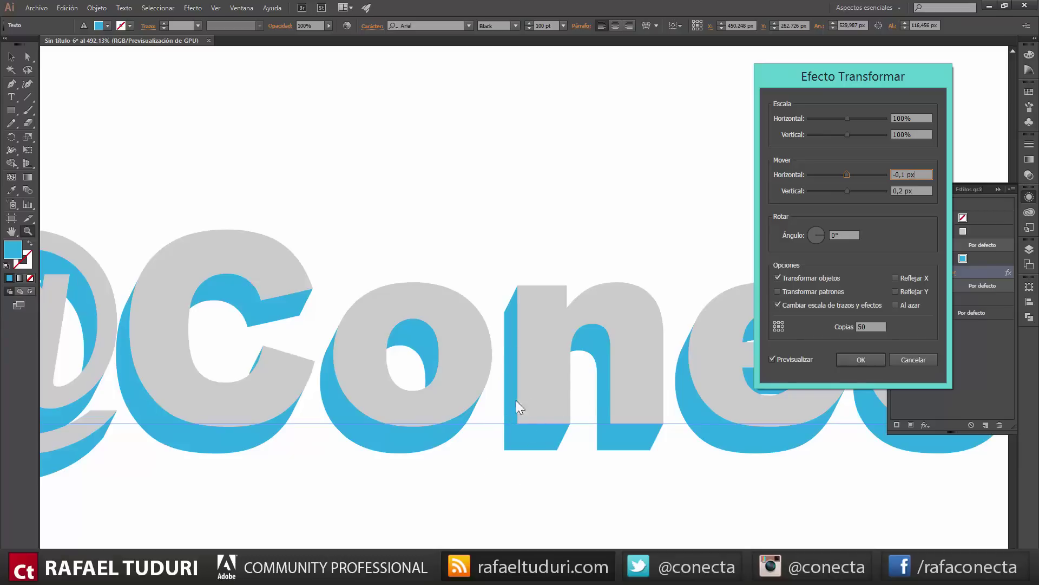
left_click(859, 362)
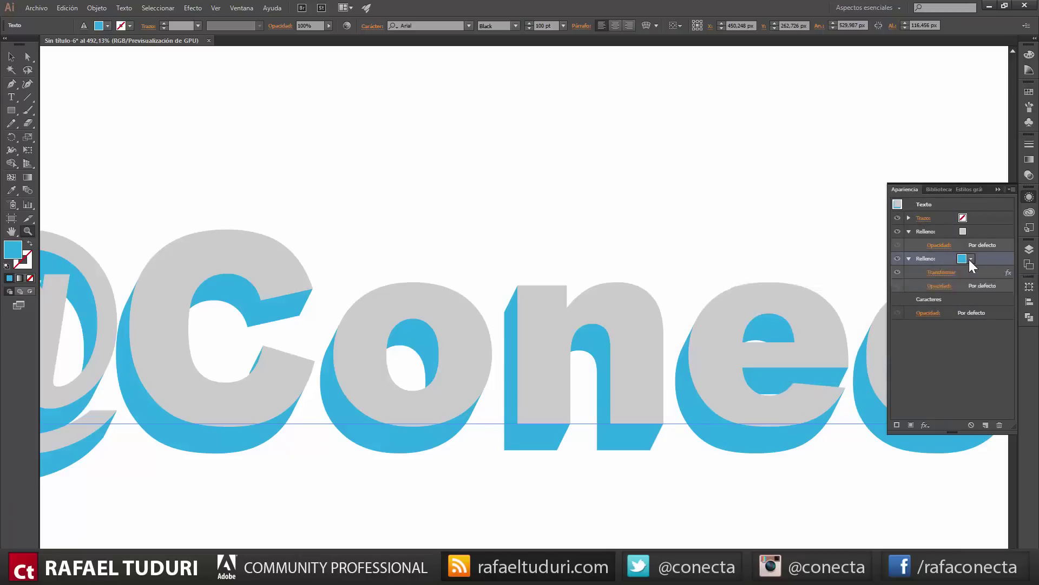
Recolour the extruded second fill from blue to light grey
left_click(970, 259)
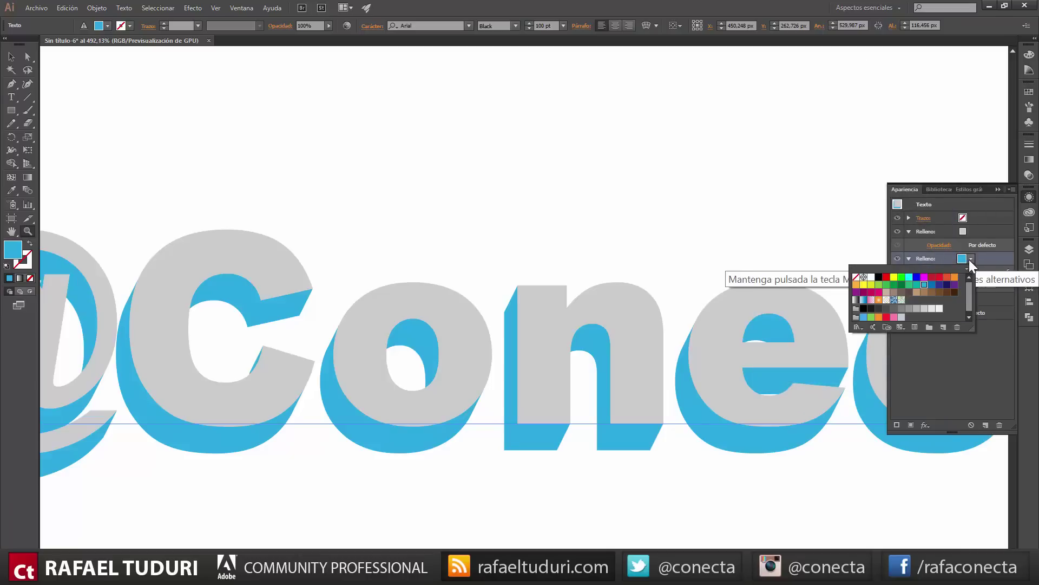
left_click(932, 309)
left_click(924, 309)
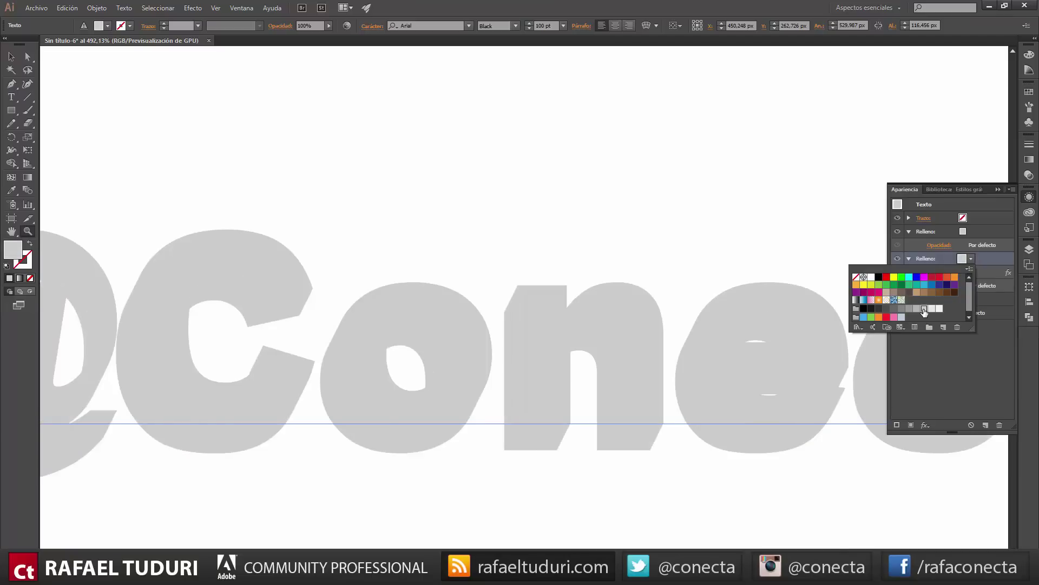
left_click(932, 309)
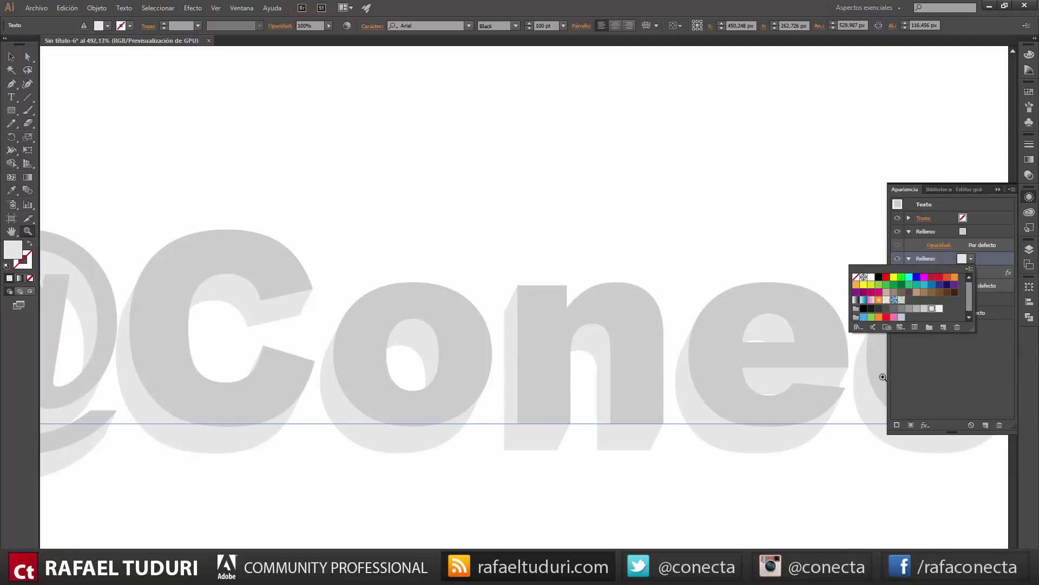
left_click(983, 375)
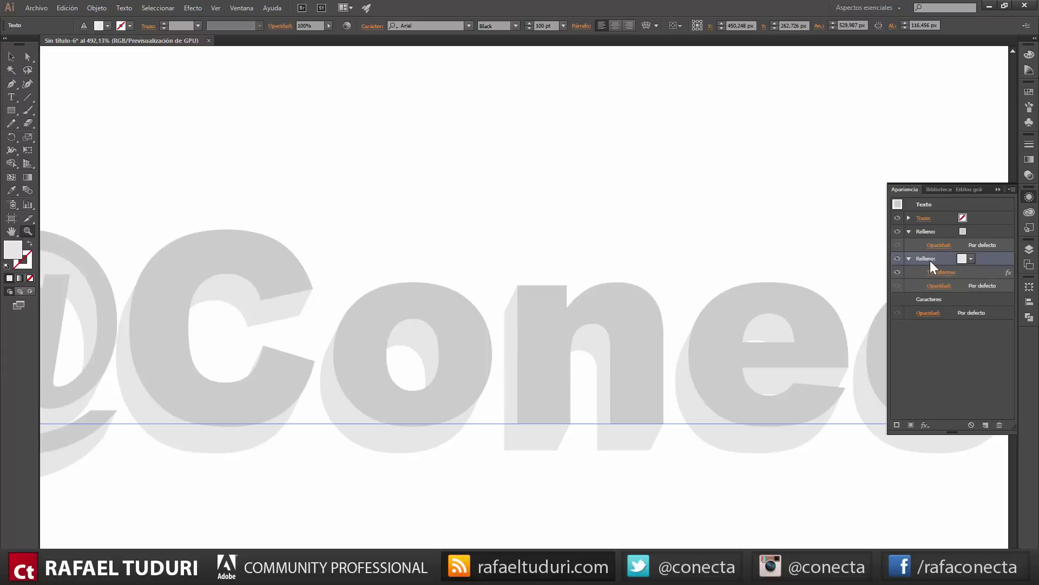
left_click(928, 426)
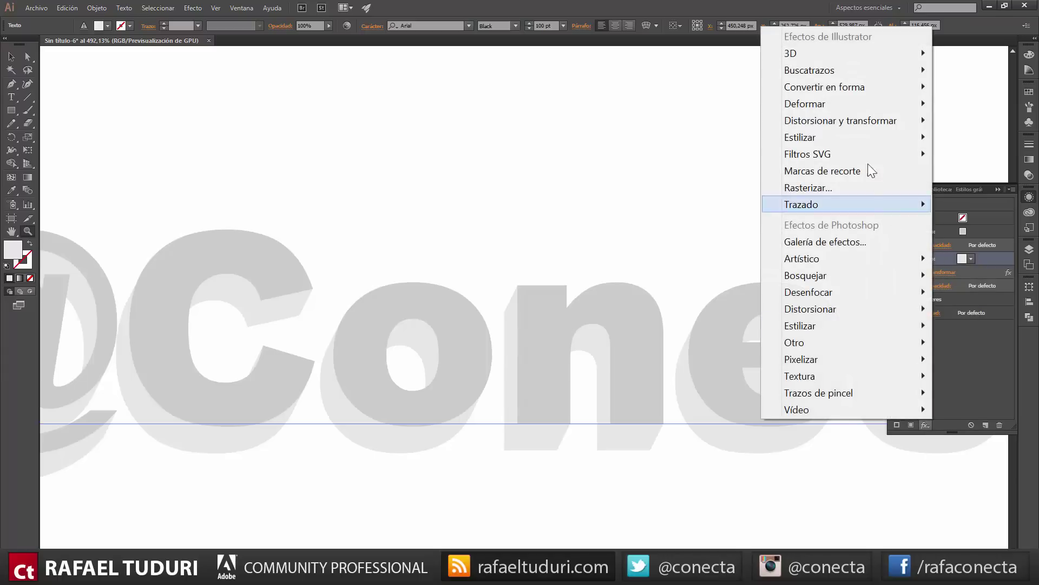
mouse_move(845, 137)
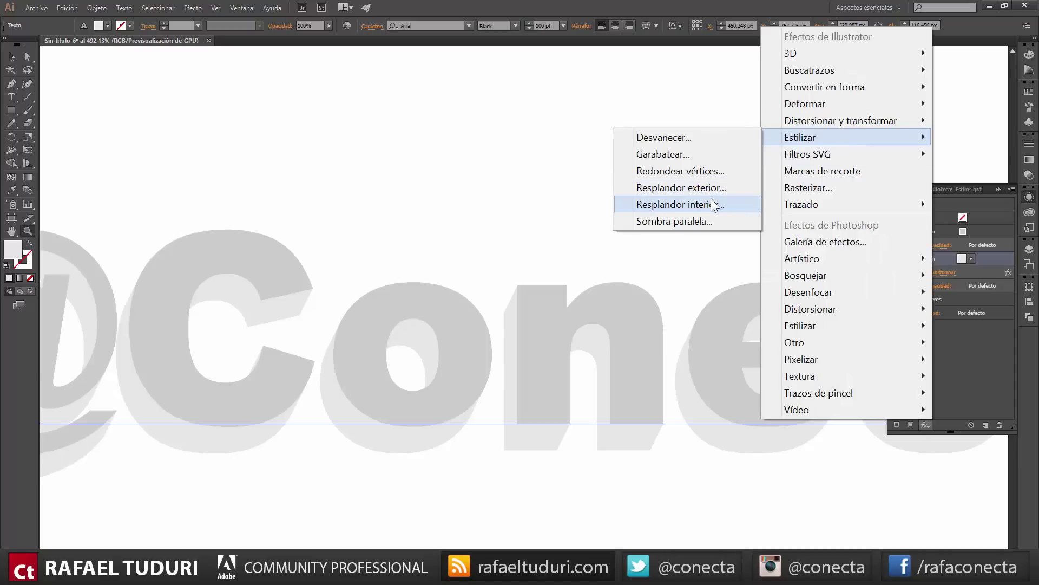
Add a centred Inner Glow with 100% opacity and 7 px blur to the grey extrusion
left_click(712, 204)
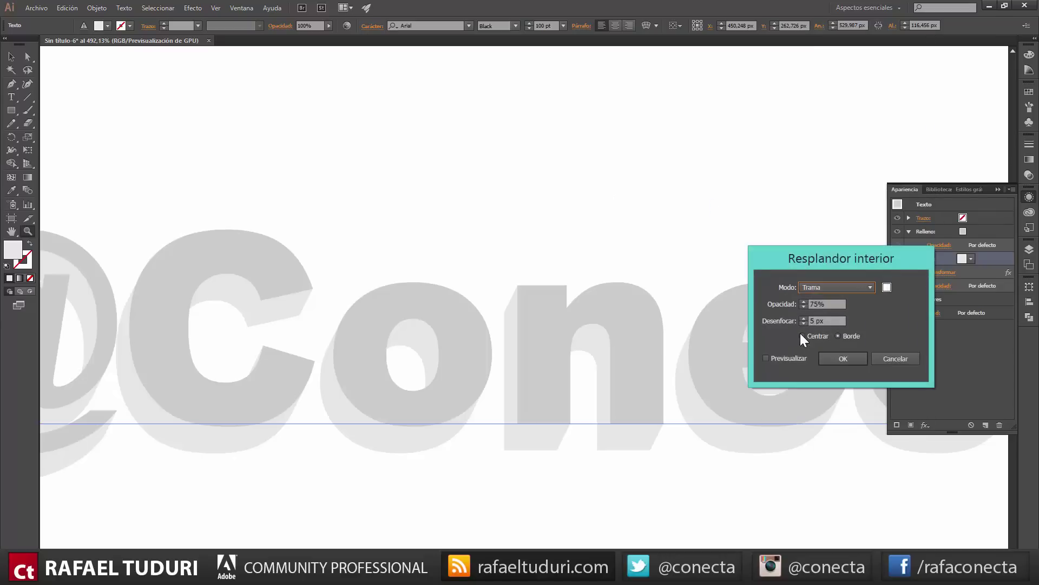
left_click(766, 358)
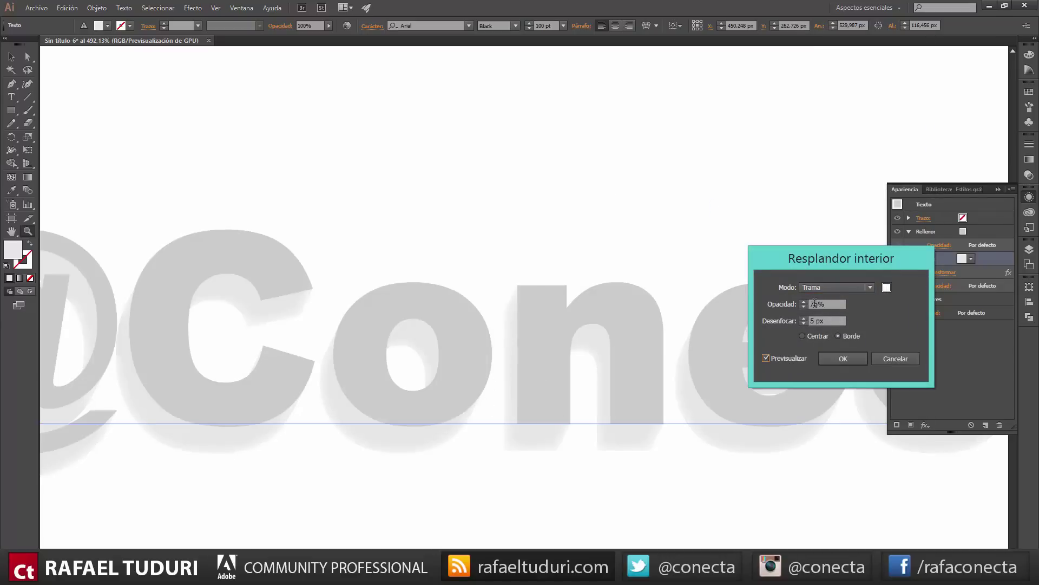
left_click(801, 320)
left_click(804, 319)
left_click(805, 305)
type("100")
left_click(830, 321)
left_click(805, 336)
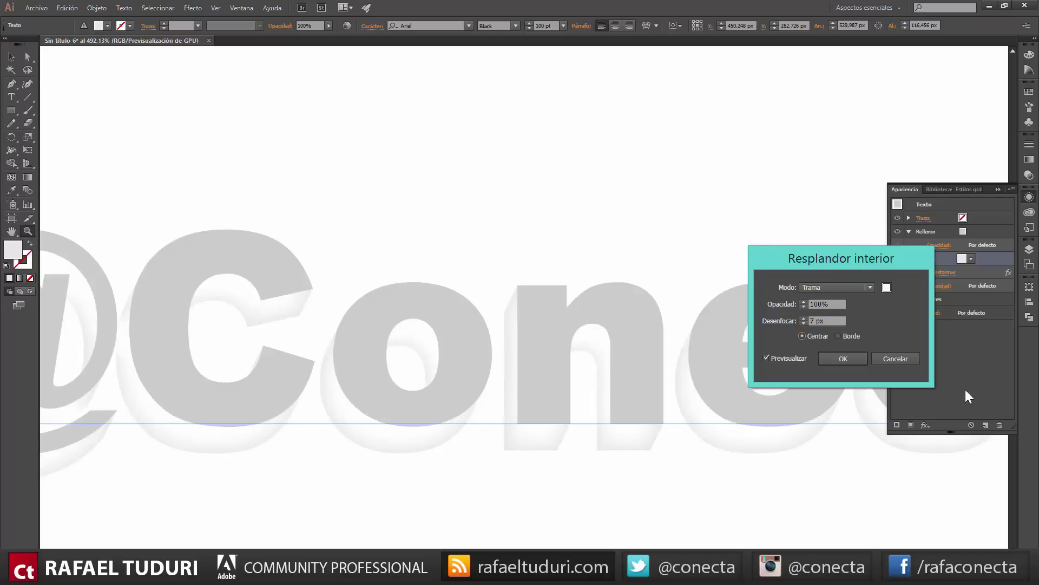
left_click(842, 358)
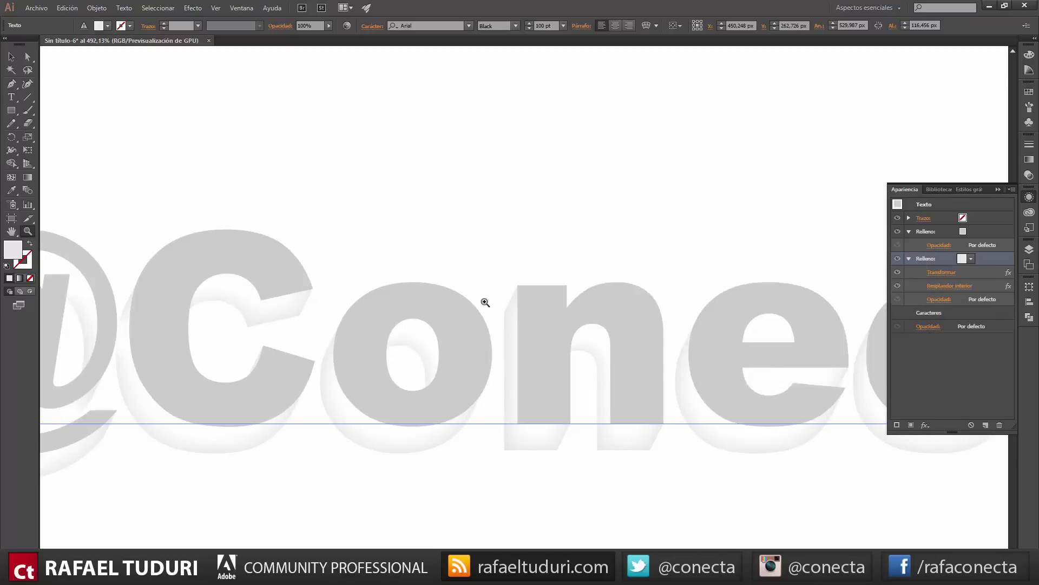
left_click(484, 278, "alt")
left_click(507, 336, "alt")
left_click(681, 370, "alt")
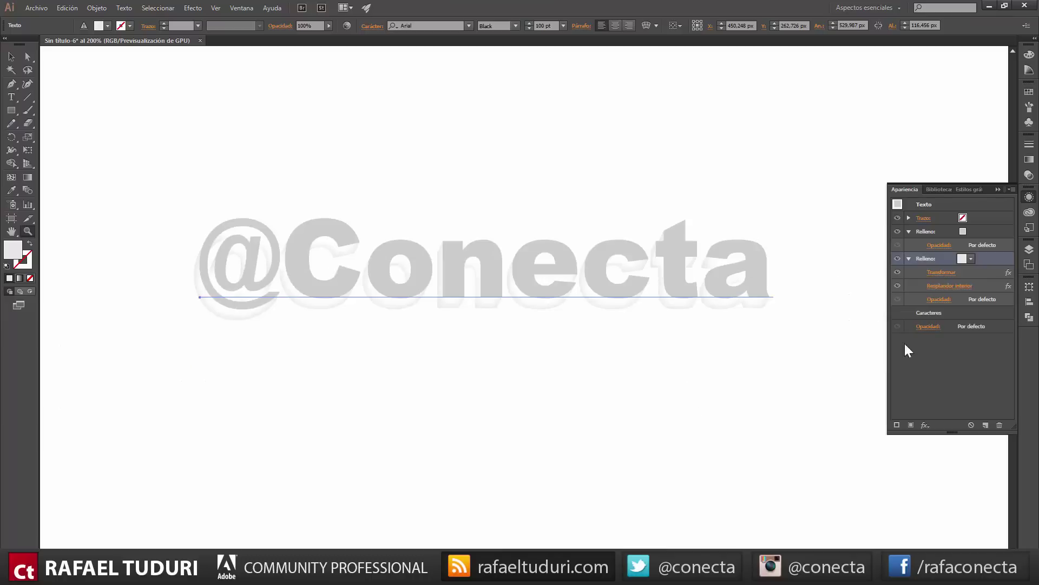
left_click(947, 272)
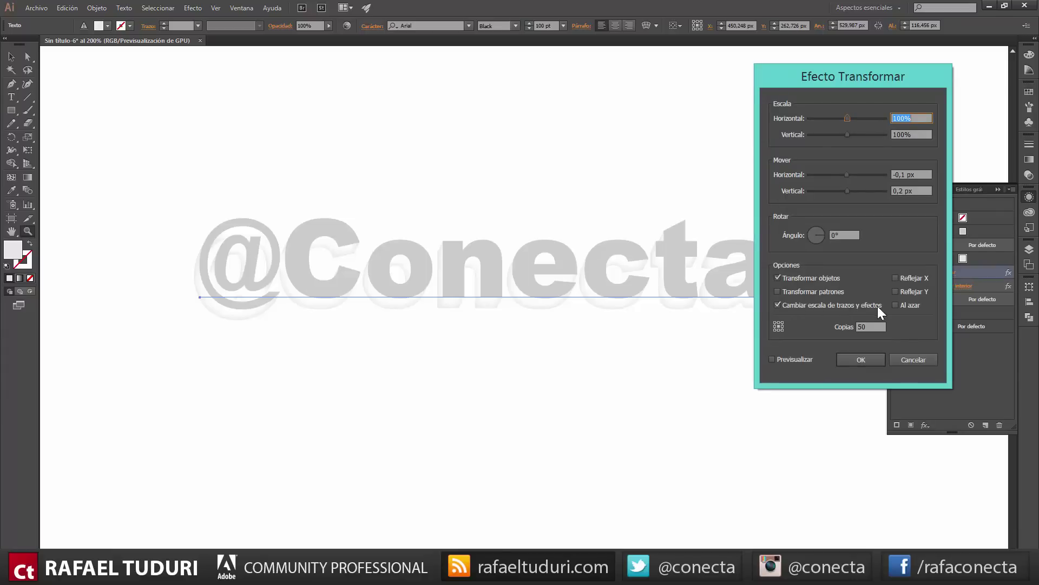
left_click(866, 359)
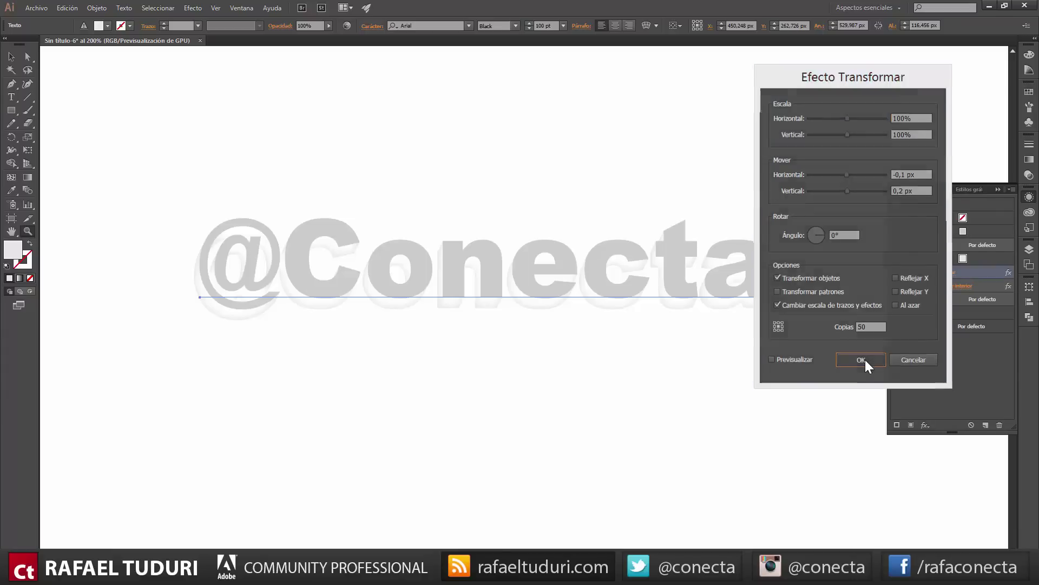
left_click(10, 58)
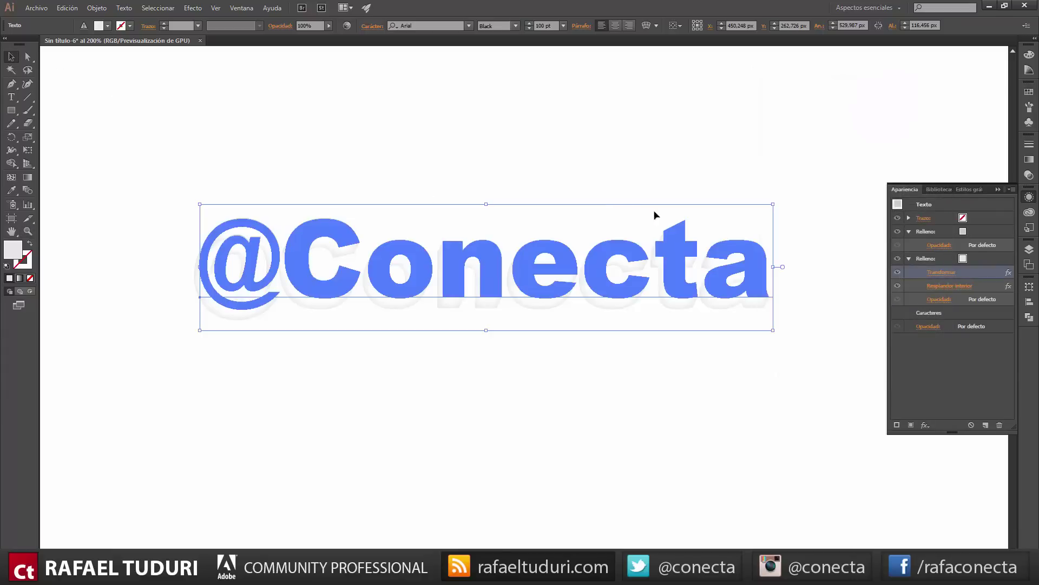
mouse_move(773, 205)
left_mouse_down()
mouse_move(619, 246)
mouse_move(559, 390)
left_mouse_up()
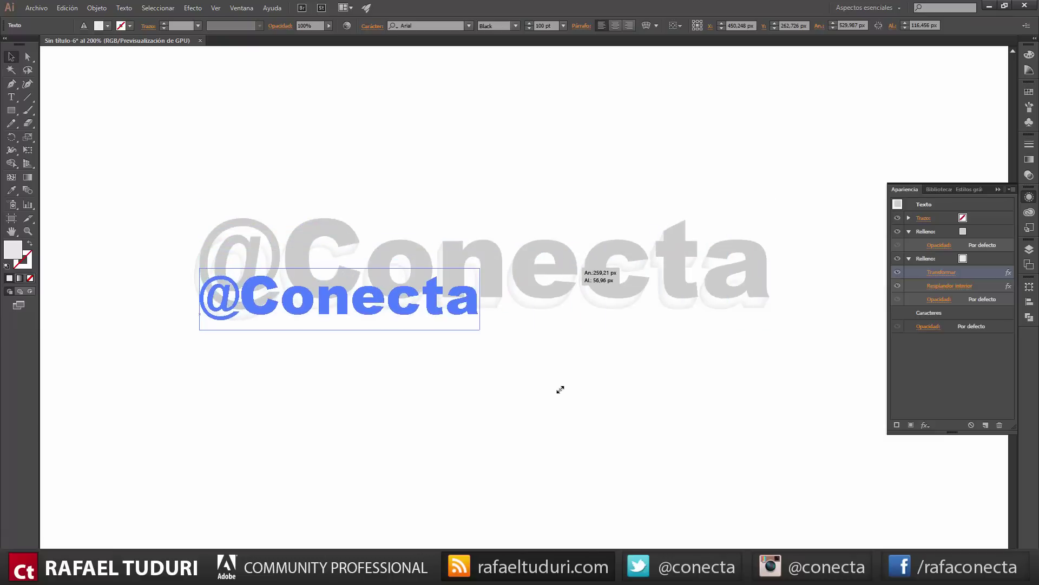
left_click(543, 404)
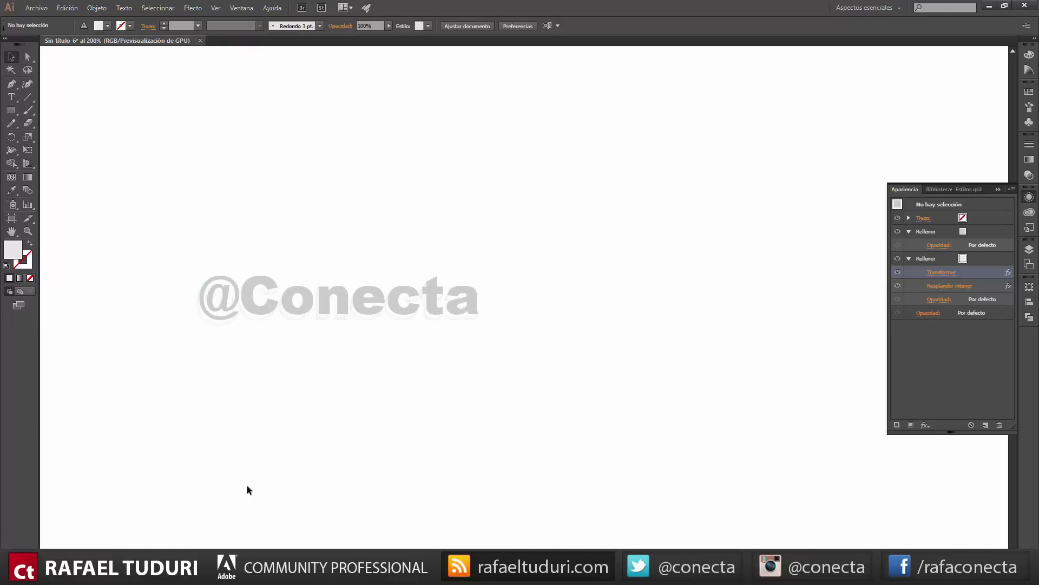
key("ctrl+z")
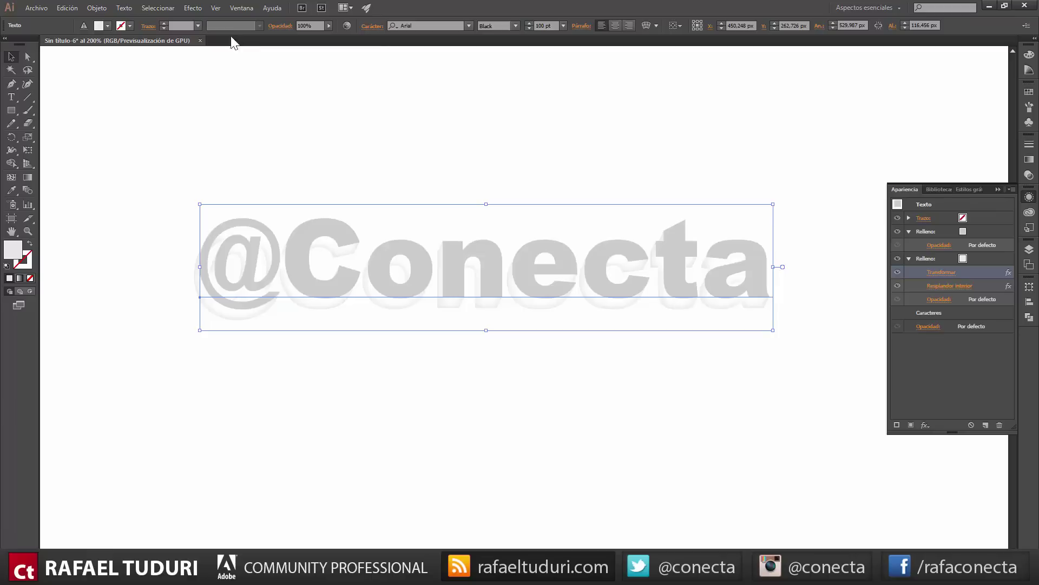
left_click(242, 8)
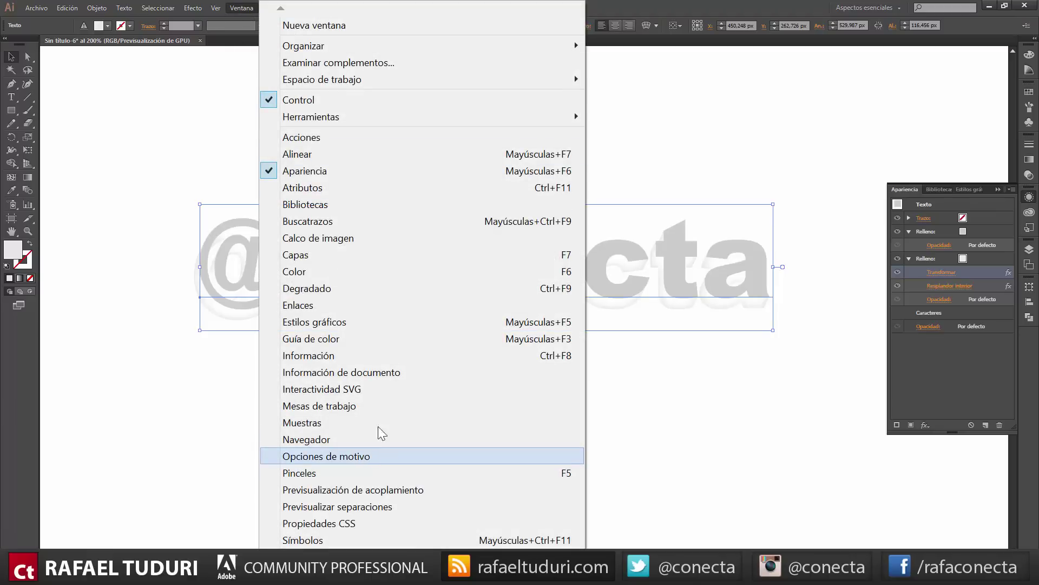
left_click(350, 324)
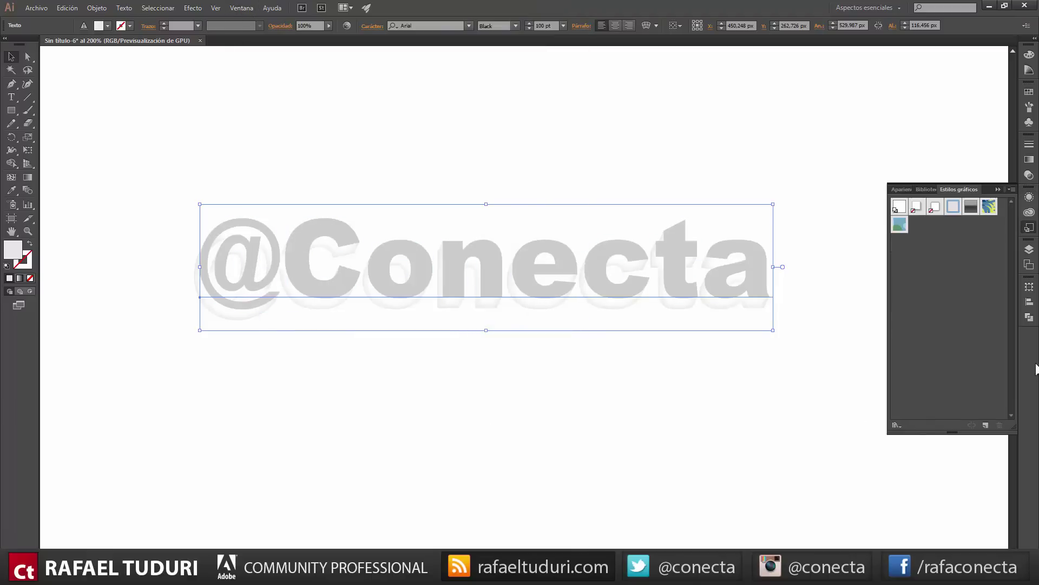
left_click(985, 426)
left_click(811, 389)
key("ctrl+a")
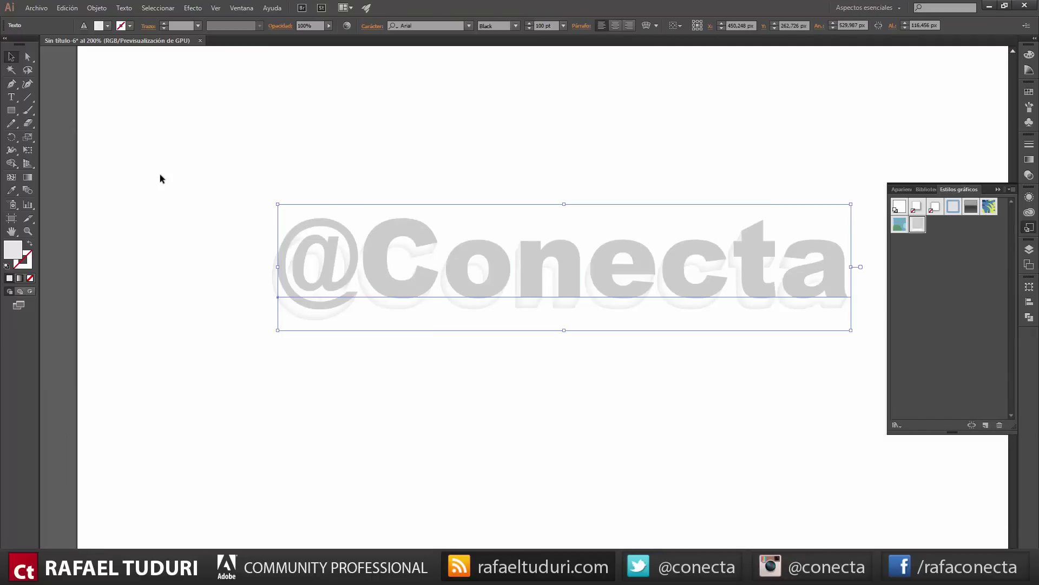
key("Delete")
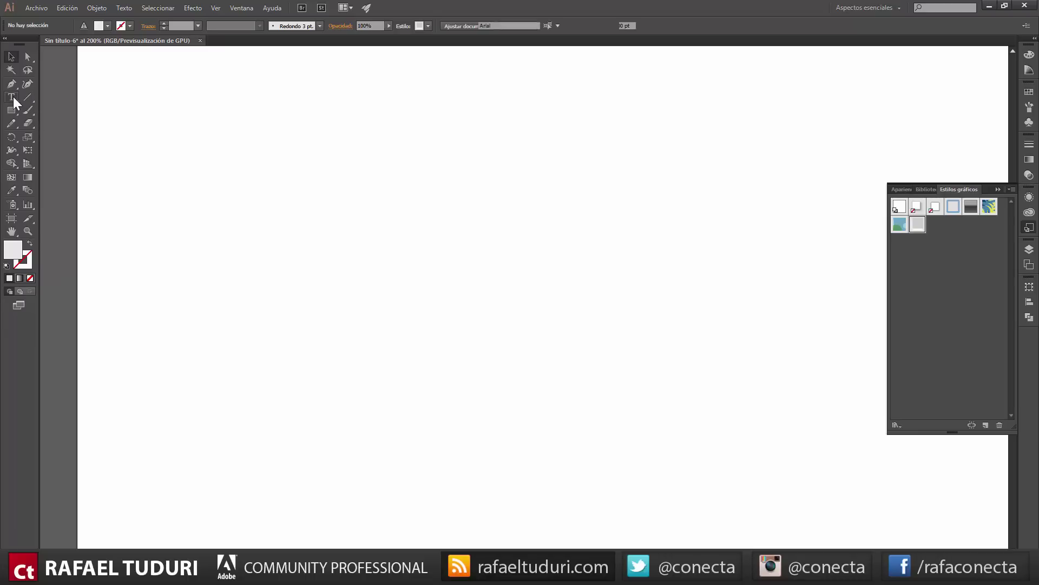
Type the text 'Un texto editable' on the artboard
left_click(11, 97)
left_click(393, 298)
type("U")
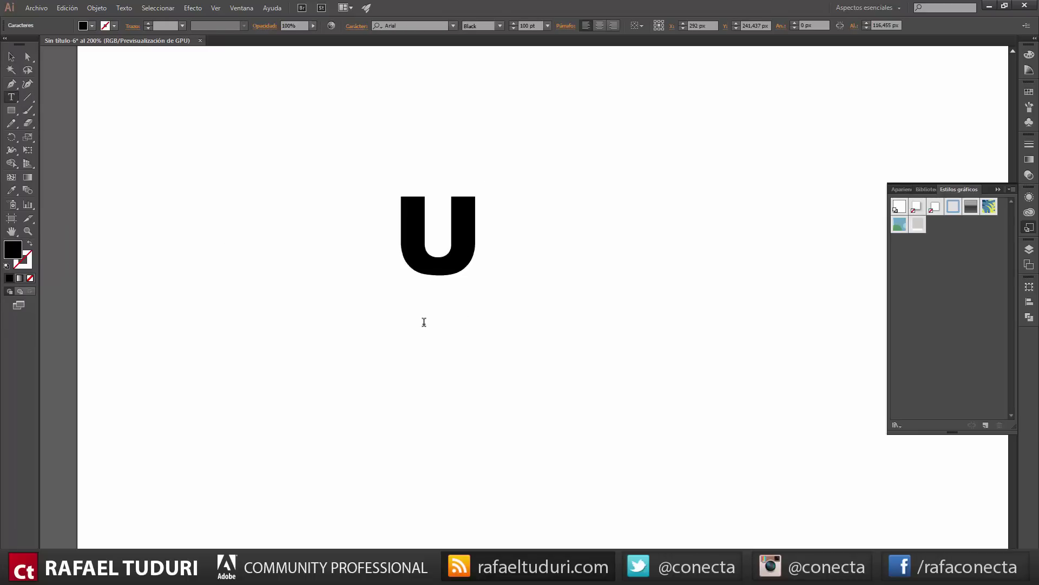
type("n texto e")
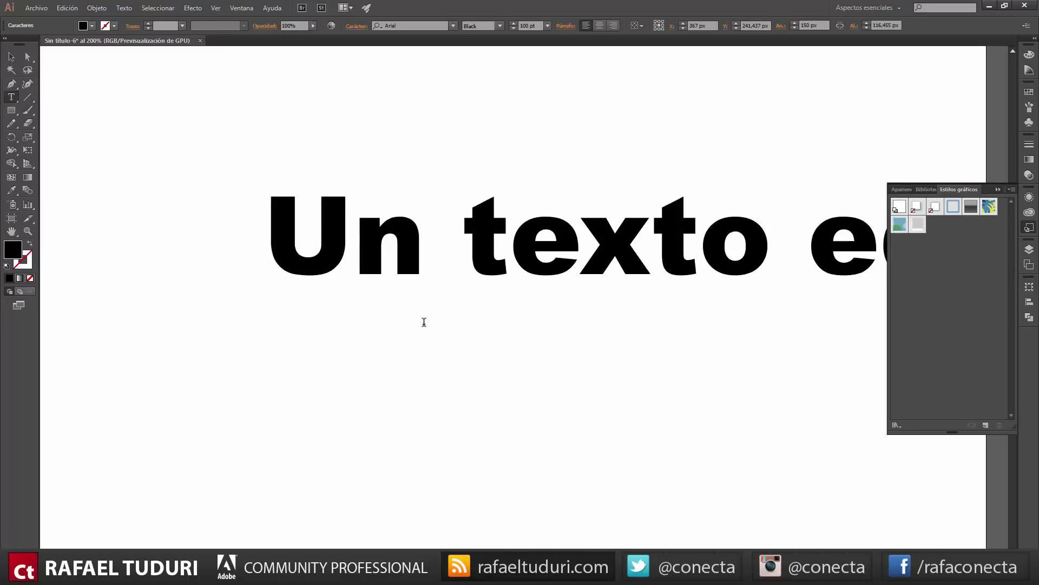
type("ditab")
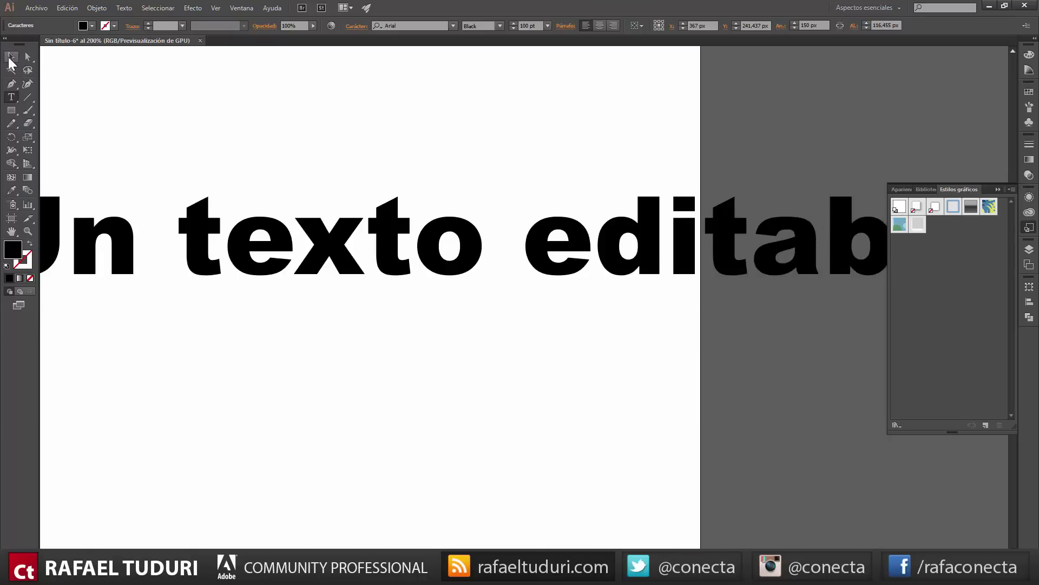
Shrink the text to about half size and apply the grey extruded graphic style
left_click(11, 56)
mouse_move(771, 246)
left_mouse_down()
mouse_move(652, 247)
mouse_move(677, 241)
left_mouse_up()
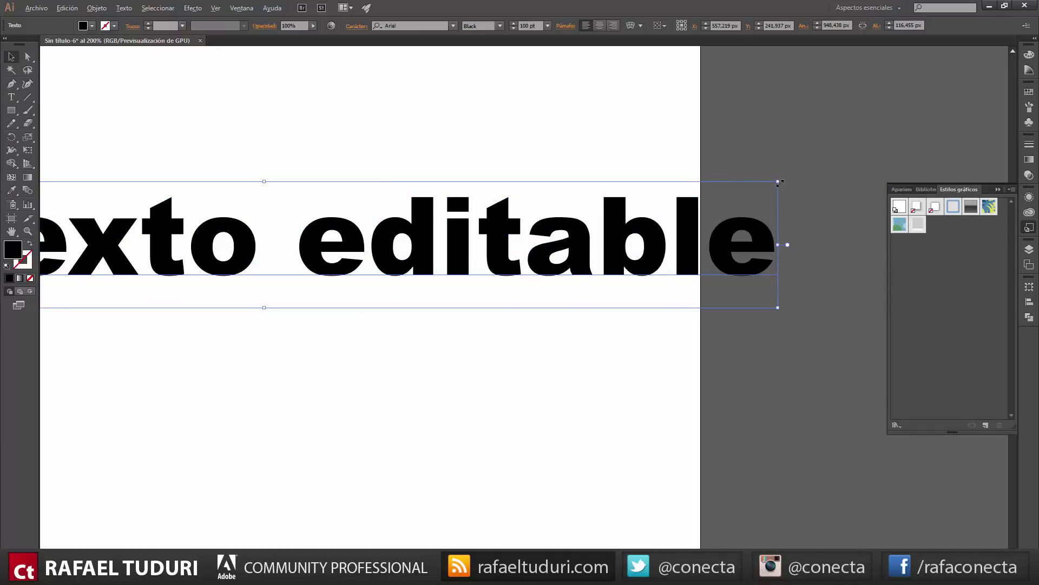
left_click_drag(778, 183, 544, 211)
left_click_drag(300, 364, 604, 399)
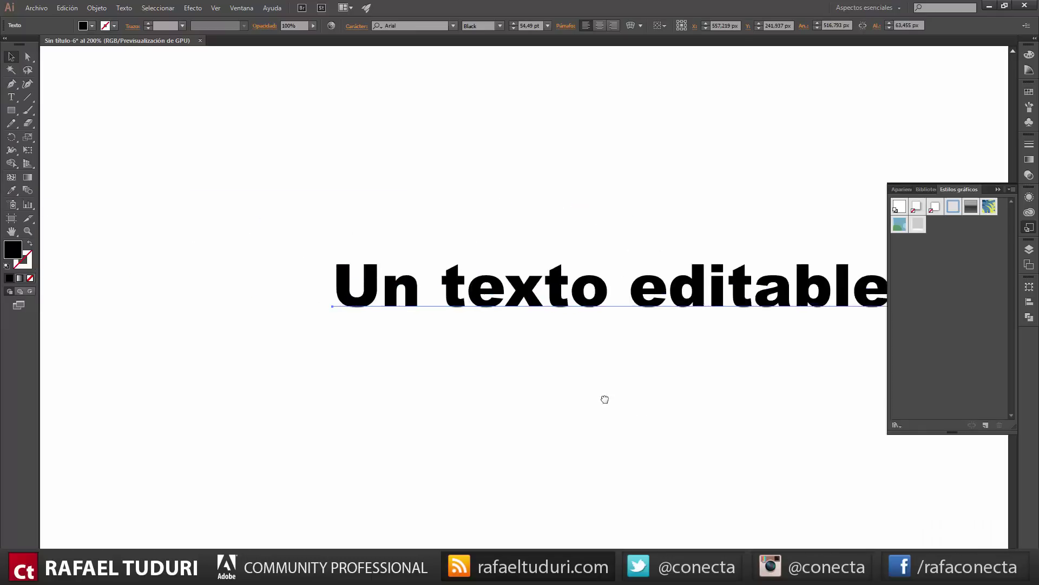
left_click(917, 223)
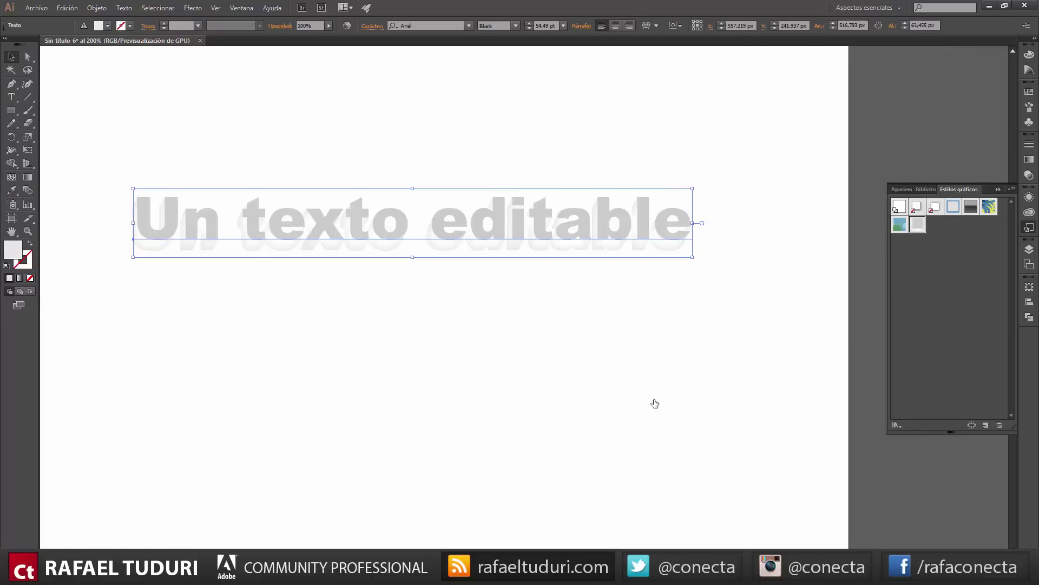
left_click(438, 445)
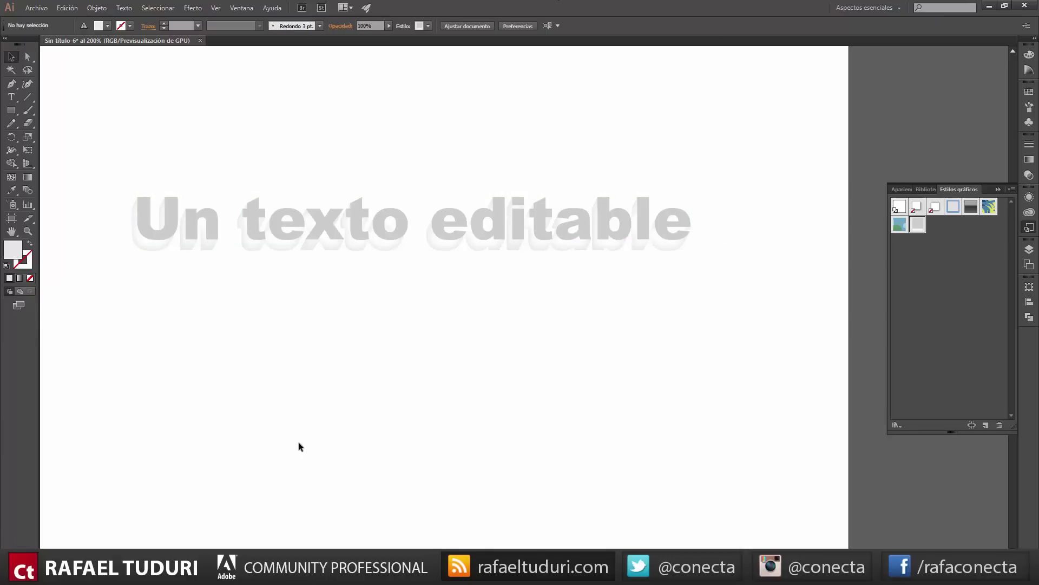
Type the word Conecta on the artboard and move it toward the centre
left_click(27, 232)
left_click(490, 293, "alt")
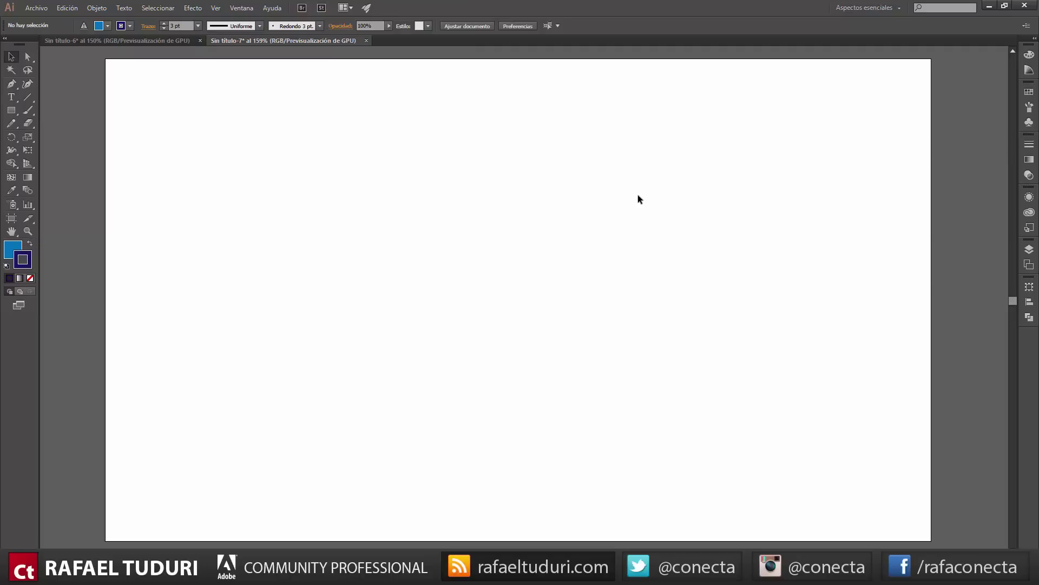
left_click(11, 97)
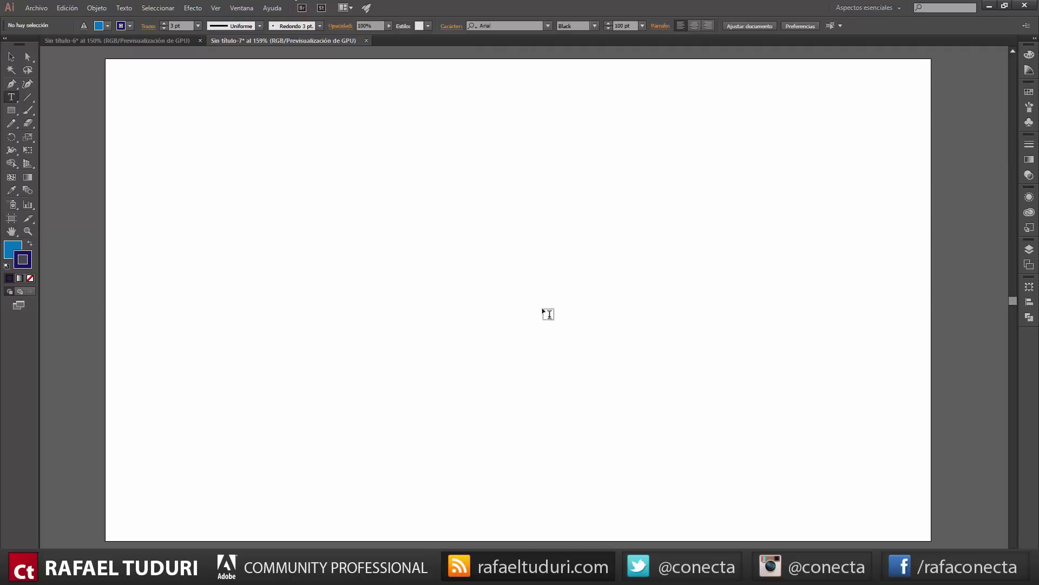
left_click(400, 259)
type("Conec")
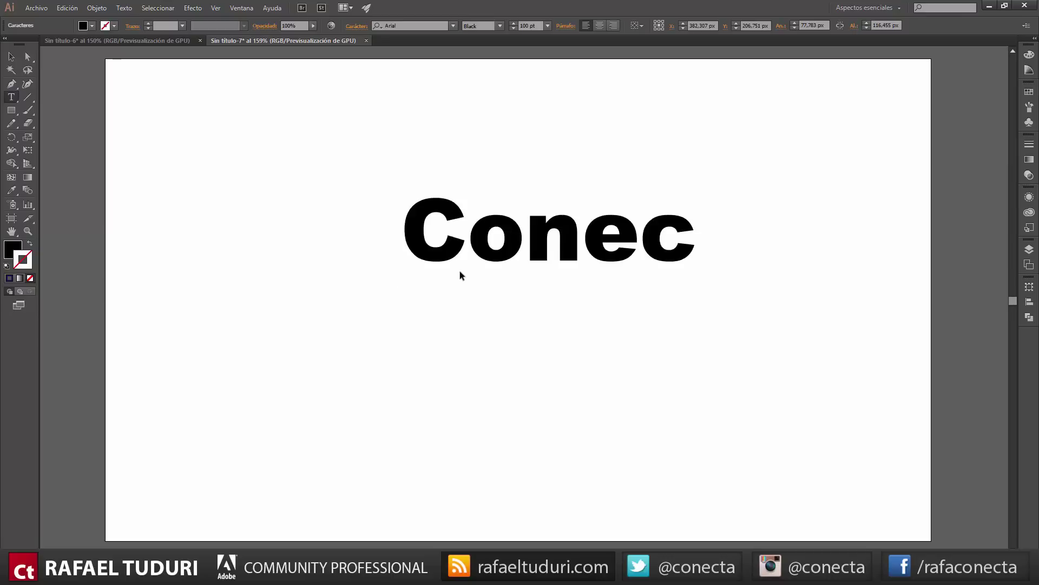
type("ta")
left_click(12, 56)
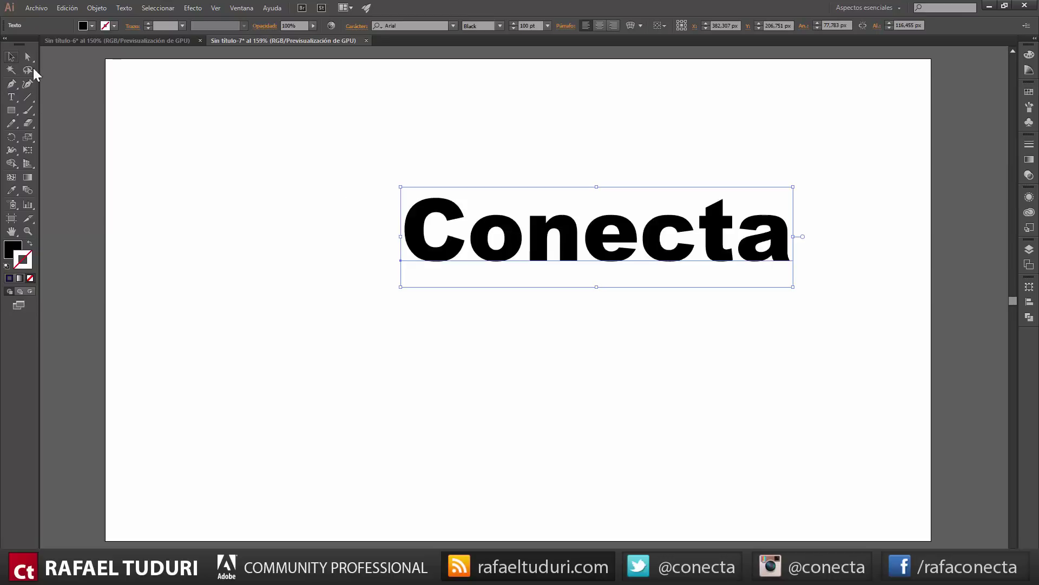
left_click_drag(643, 233, 543, 272)
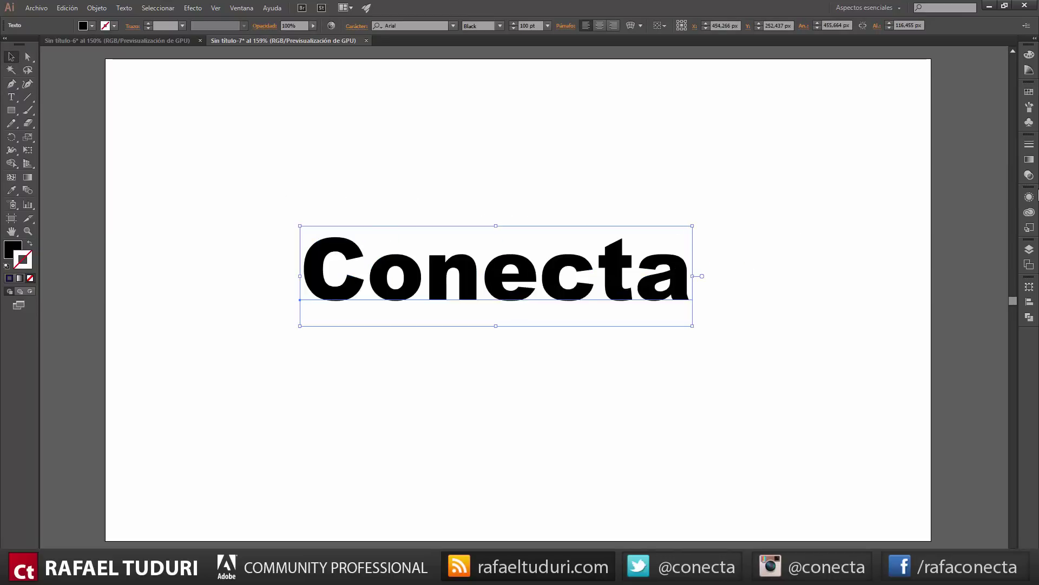
Give Conecta a blue fill and a light blue 3 pt stroke
left_click(1028, 197)
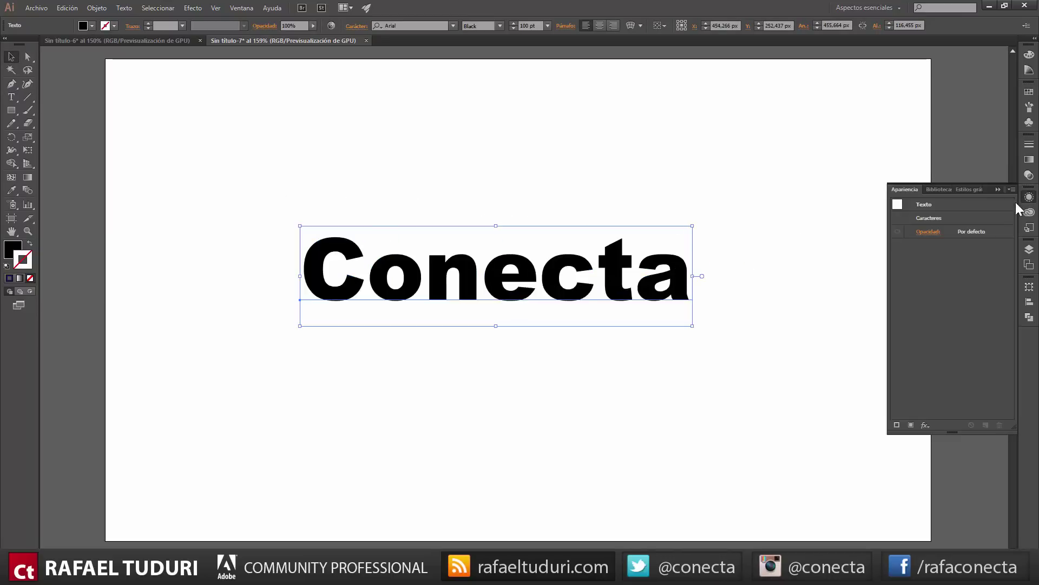
left_click(911, 426)
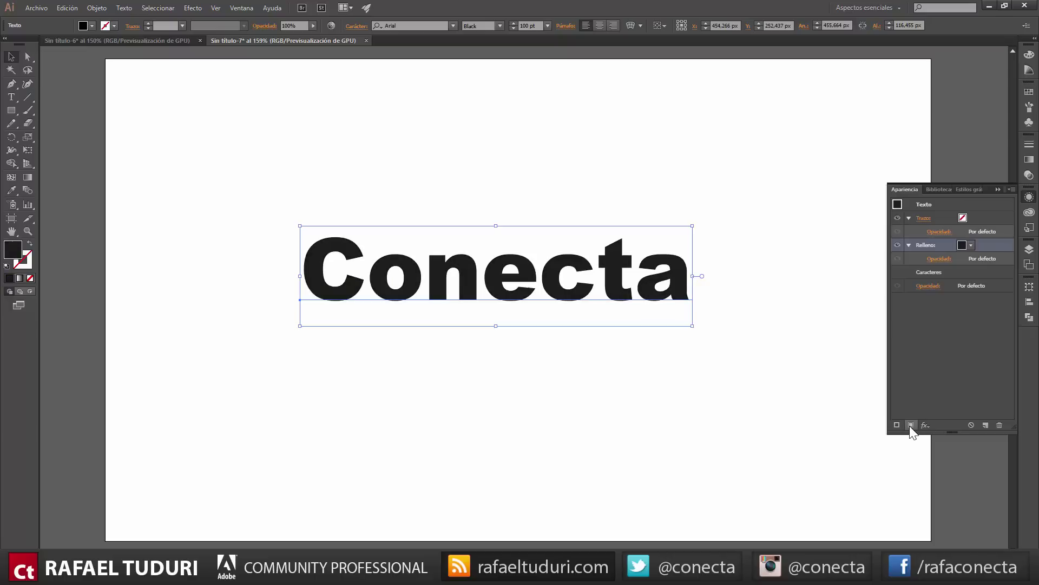
left_click(972, 244)
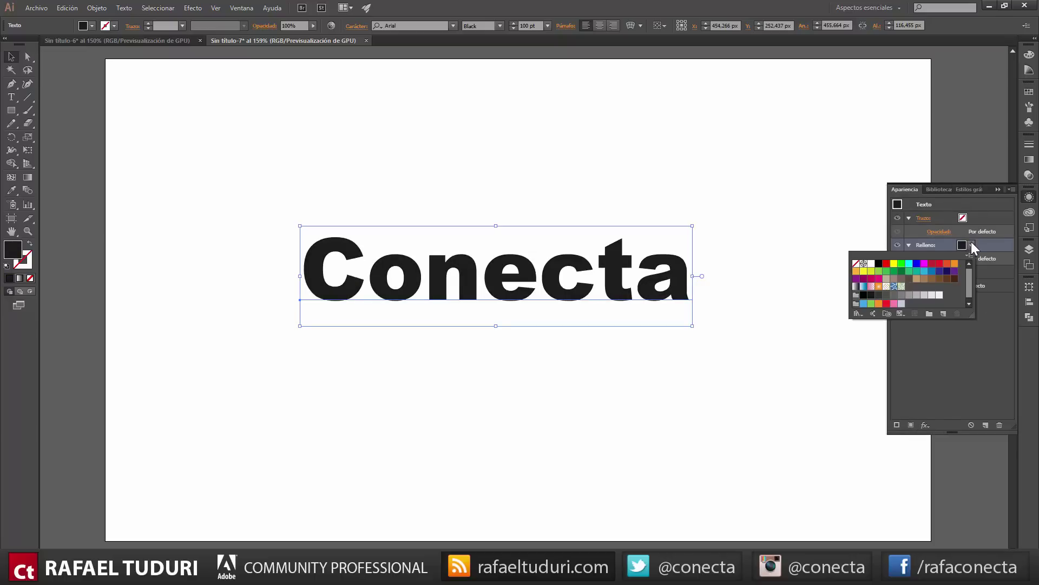
left_click(932, 272)
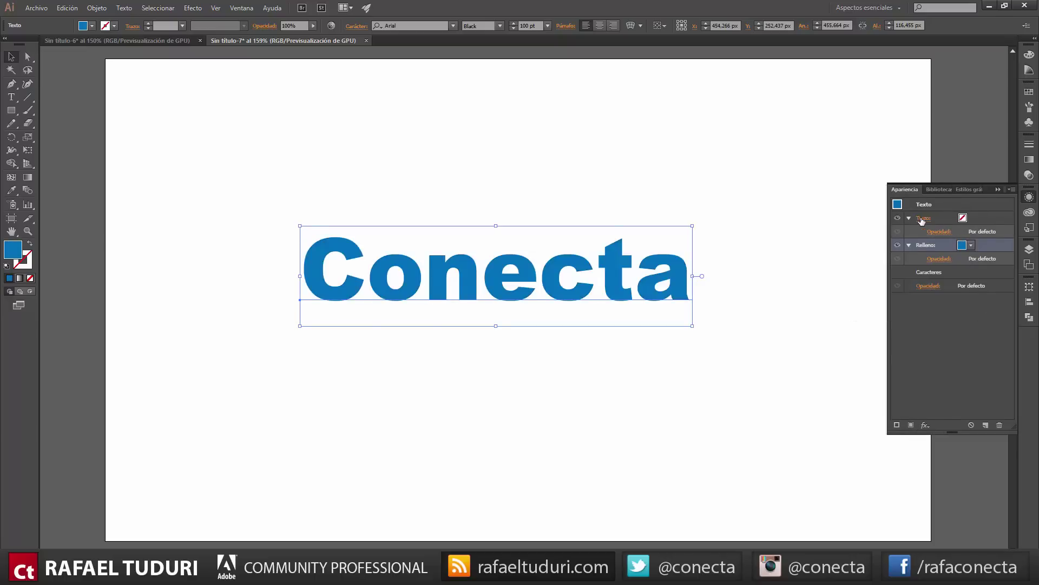
left_click(922, 219)
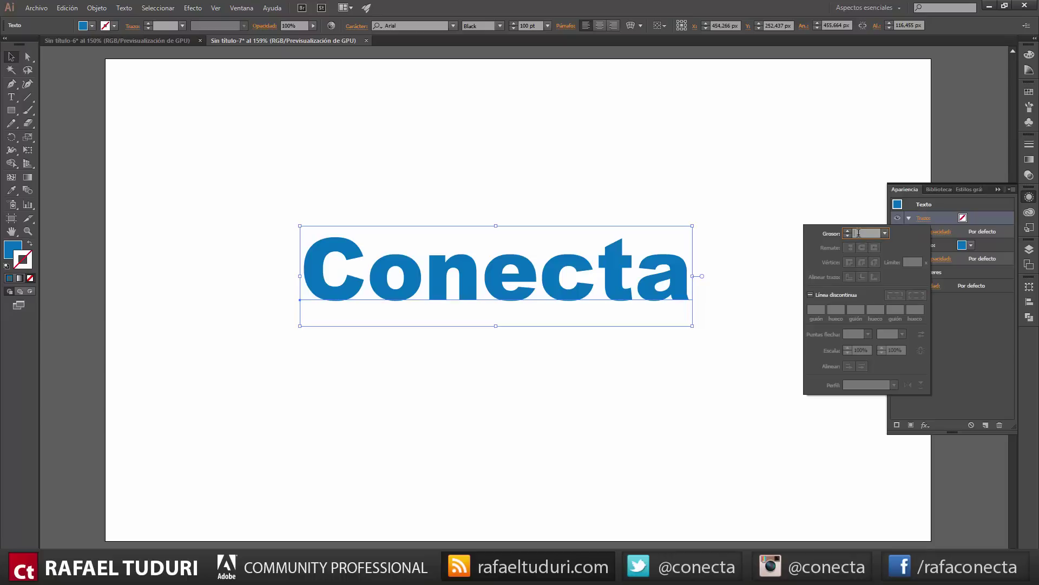
key("Return")
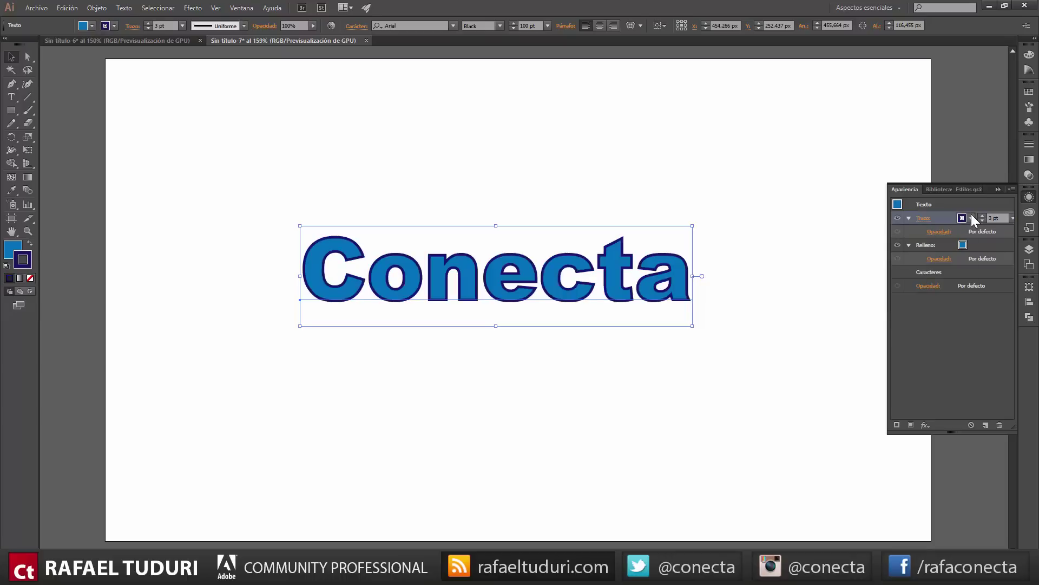
left_click(971, 216)
left_click(924, 243)
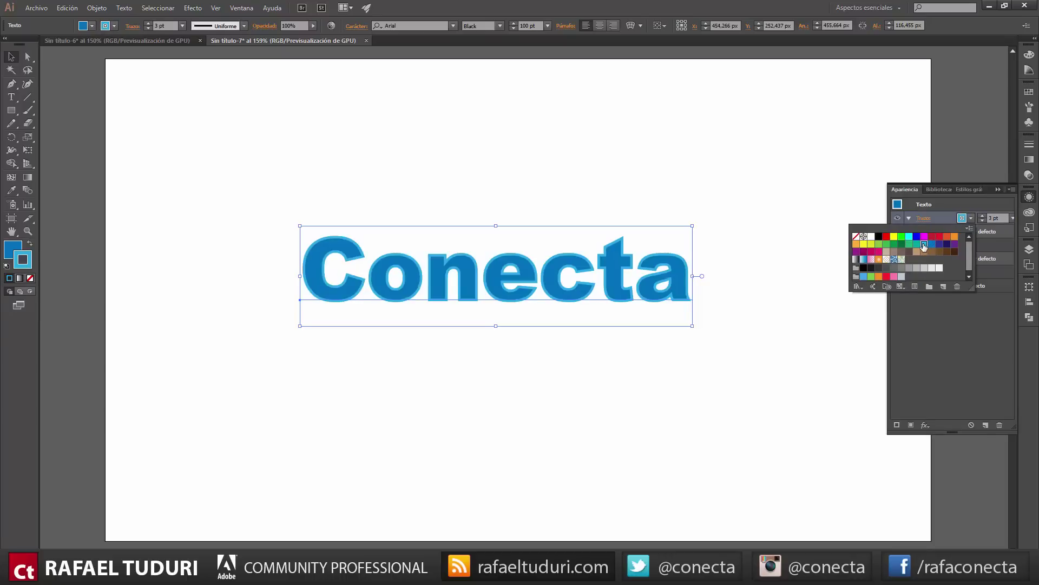
left_click(965, 334)
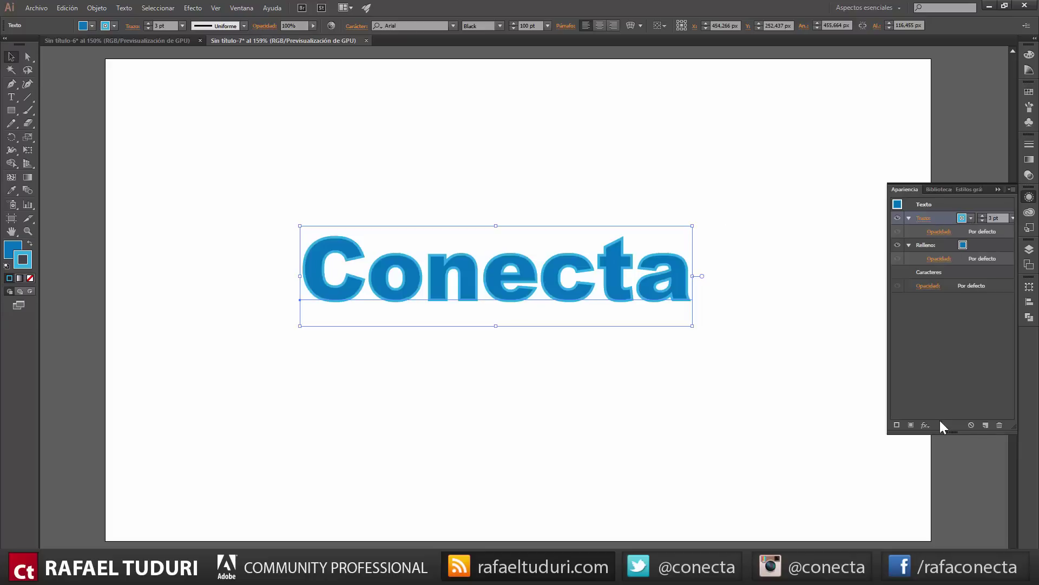
Add a second, dark navy 4 pt stroke to Conecta
left_click(896, 425)
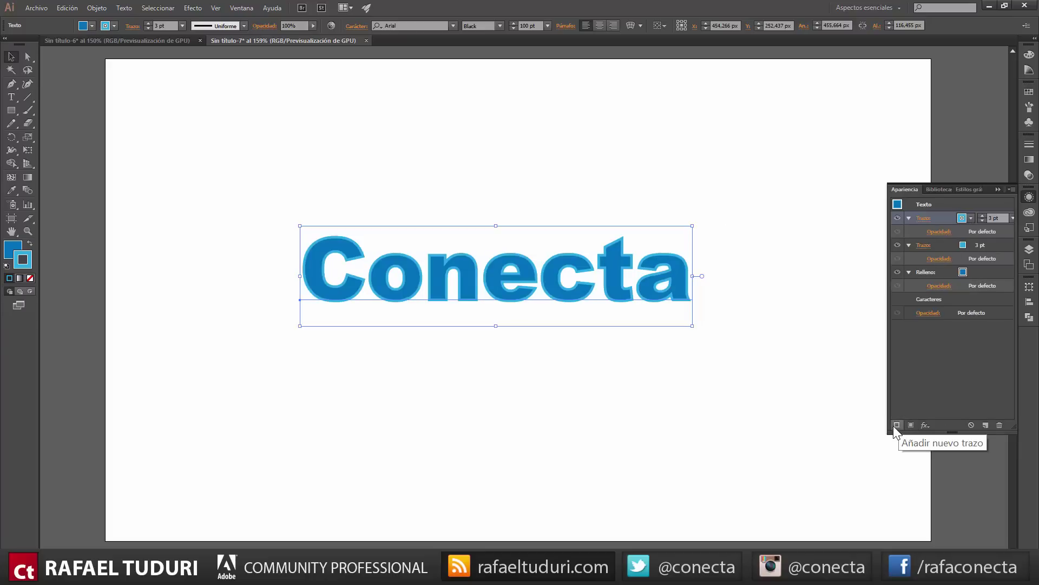
left_click(935, 246)
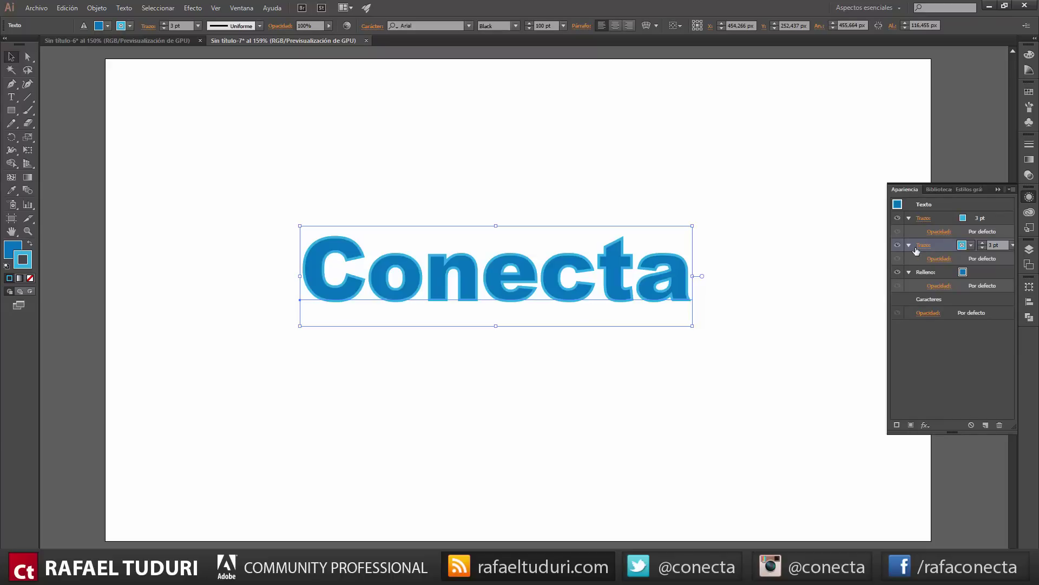
left_click(970, 245)
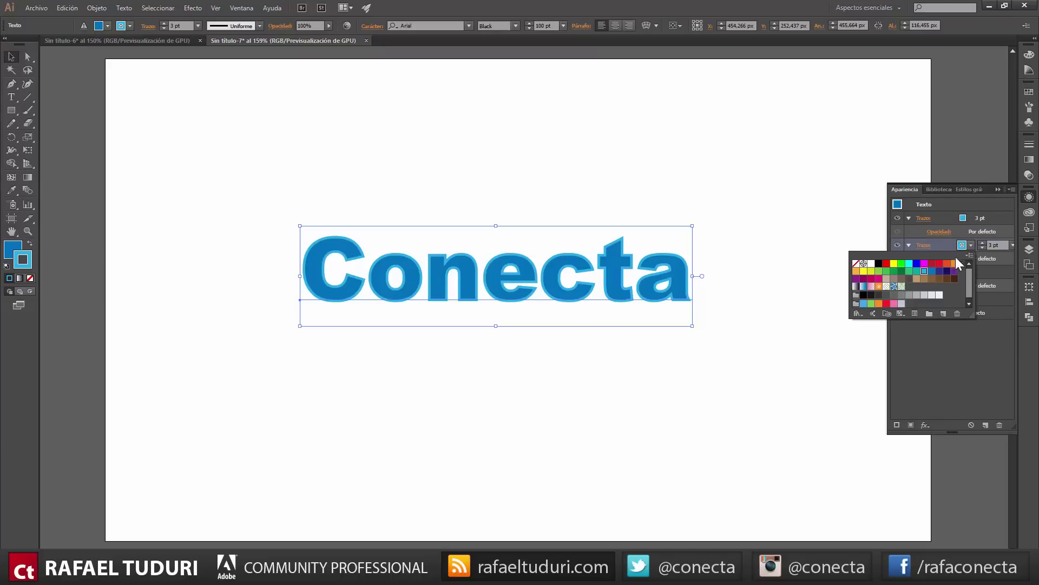
left_click(946, 271)
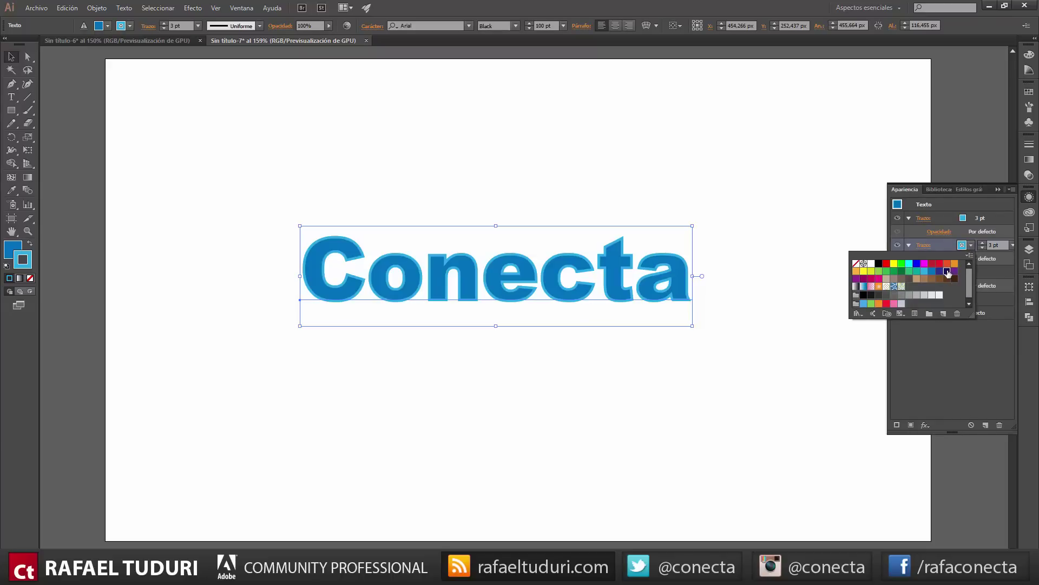
left_click(983, 243)
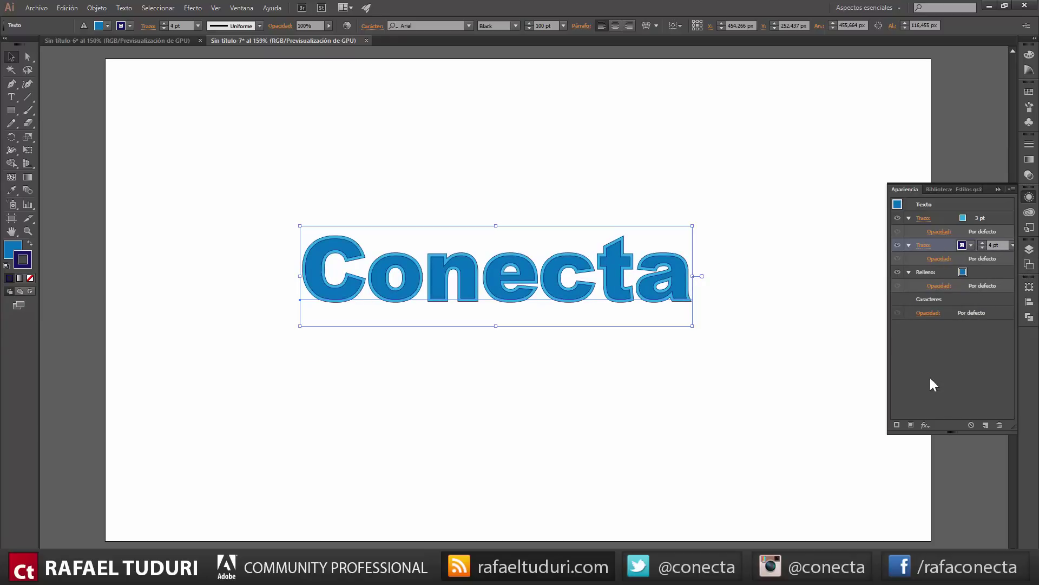
left_click(925, 425)
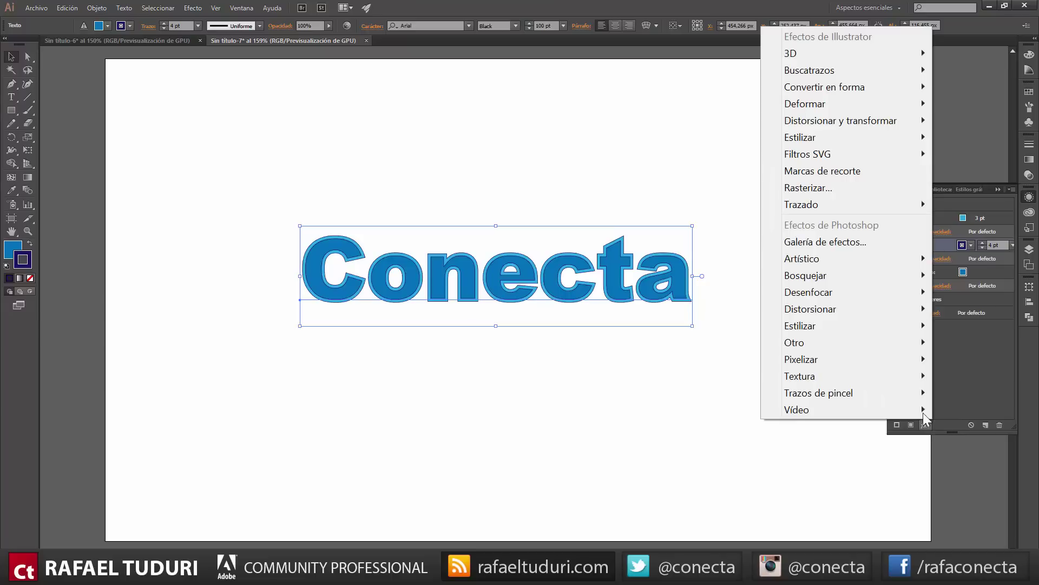
mouse_move(840, 120)
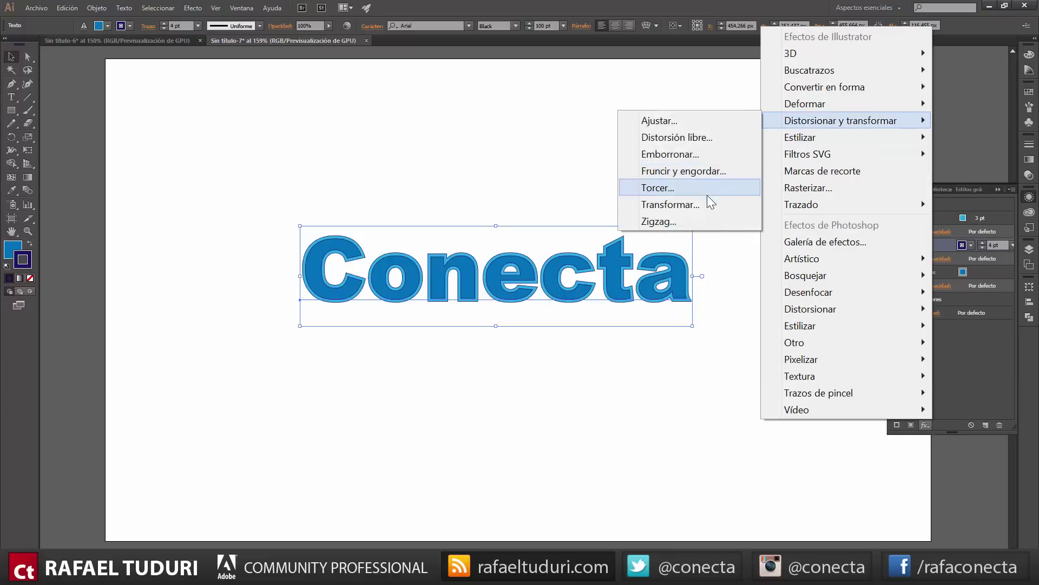
Apply a Transform effect moving the navy stroke 3 px down
left_click(707, 204)
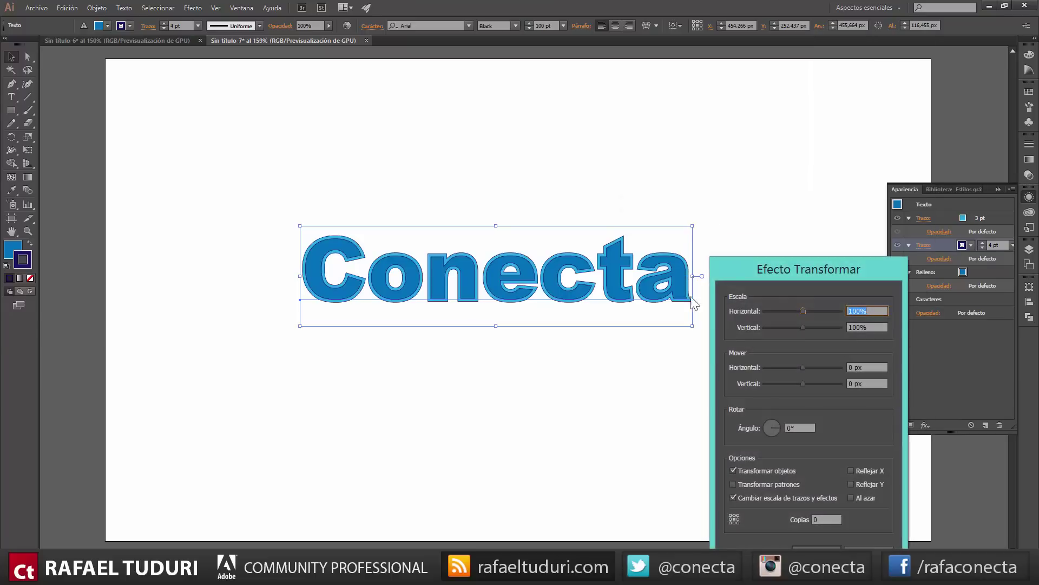
left_click(854, 382)
type("4")
key("Tab")
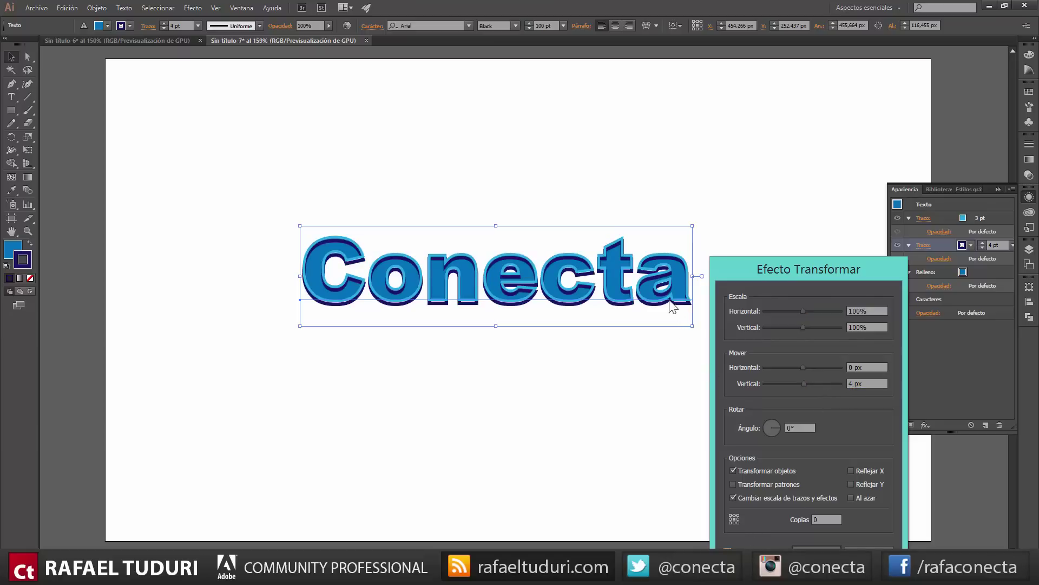
double_click(850, 382)
type("3")
left_click(873, 367)
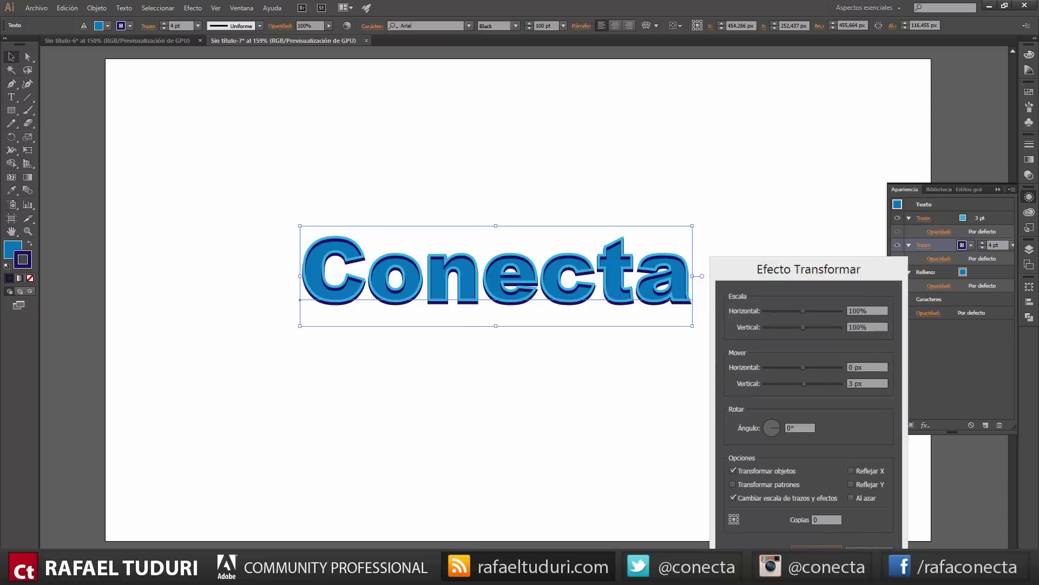
key("Return")
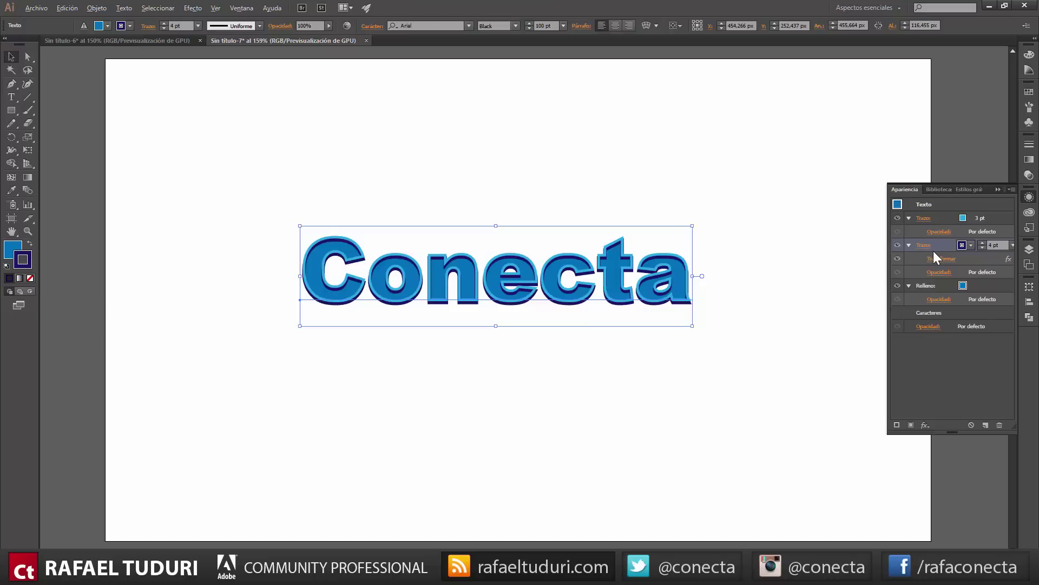
Move the navy stroke beneath the fill and give it a 5 px feather
left_click_drag(936, 248, 936, 307)
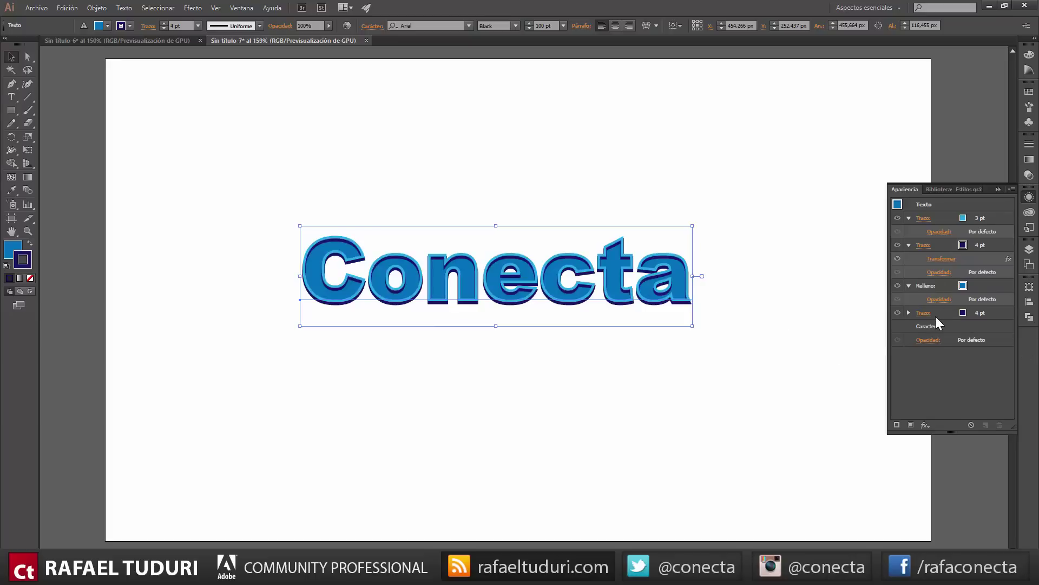
left_click(937, 314)
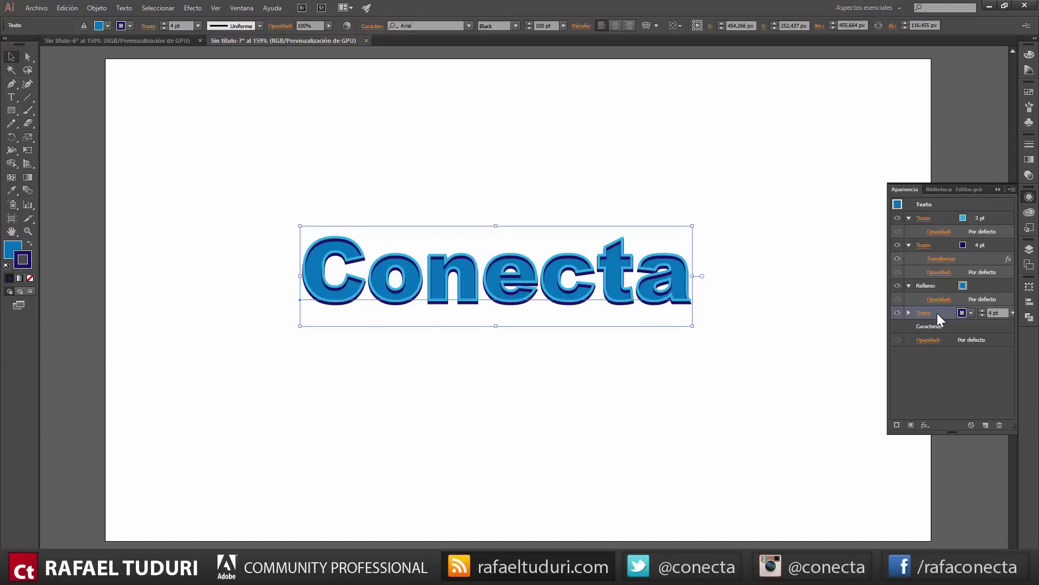
left_click(909, 312)
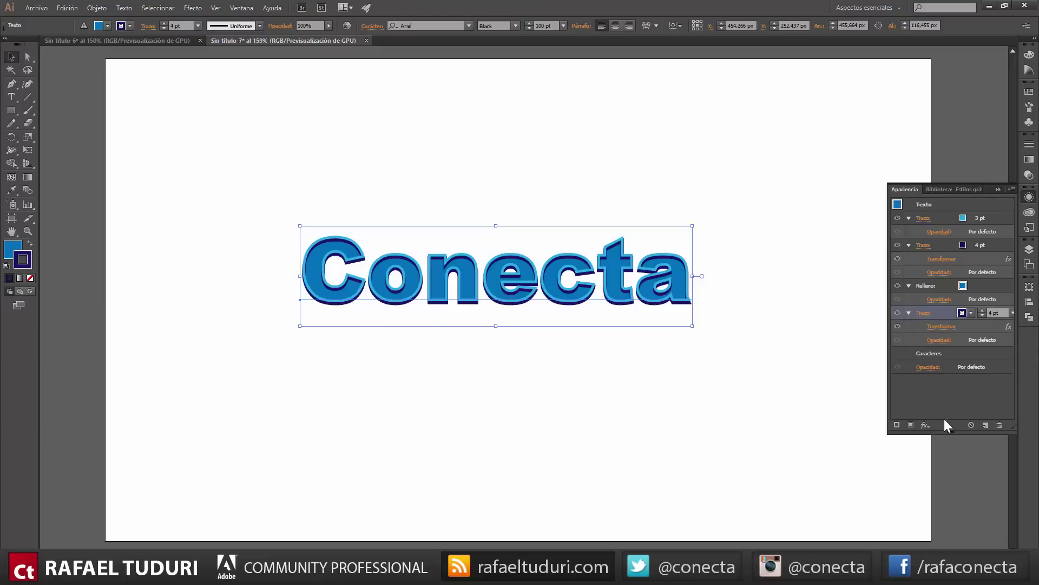
left_click(925, 425)
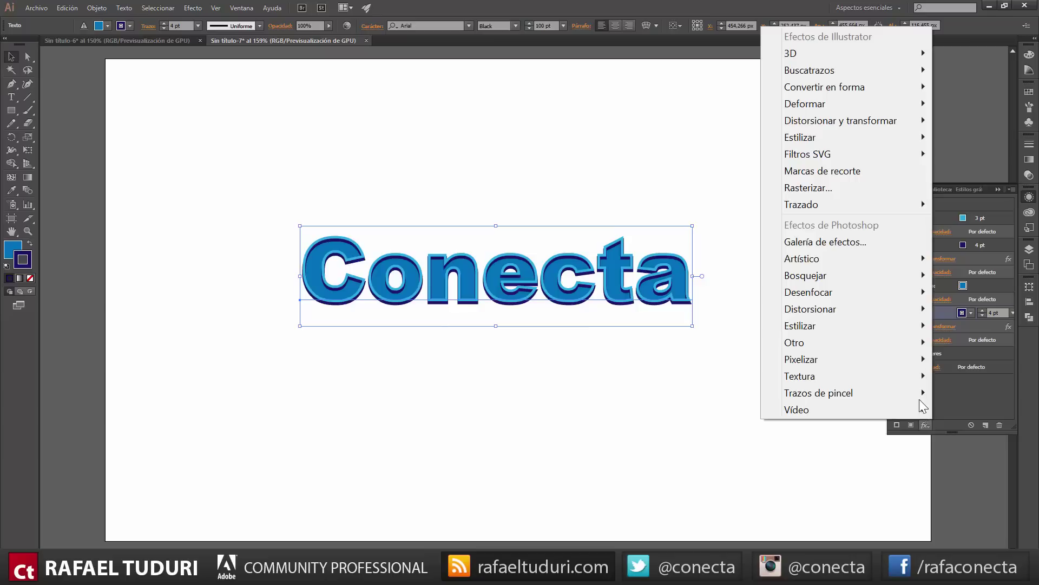
mouse_move(800, 137)
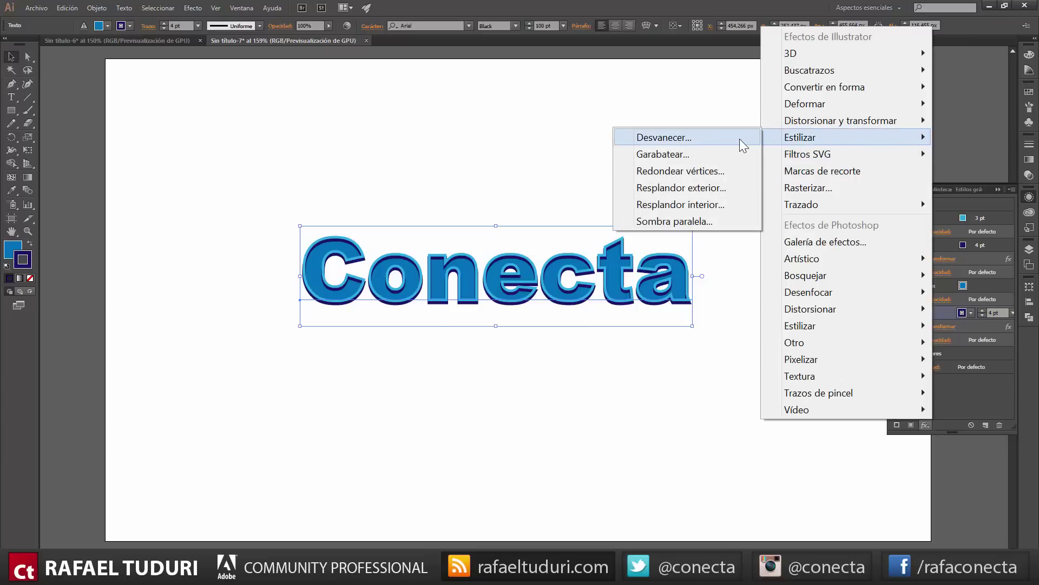
left_click(740, 139)
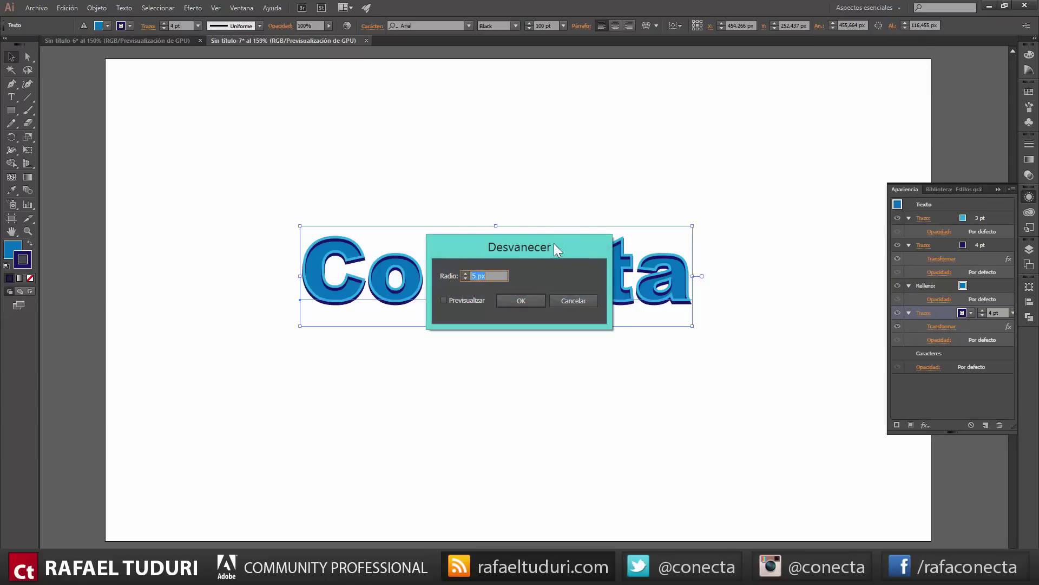
left_click_drag(554, 243, 781, 370)
left_click(683, 427)
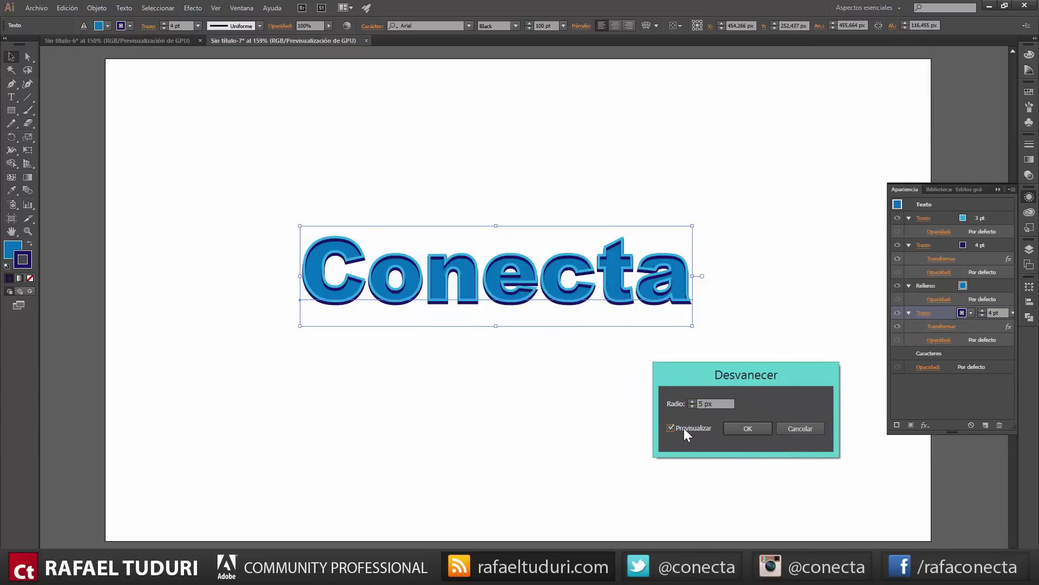
left_click(692, 402)
left_click(746, 429)
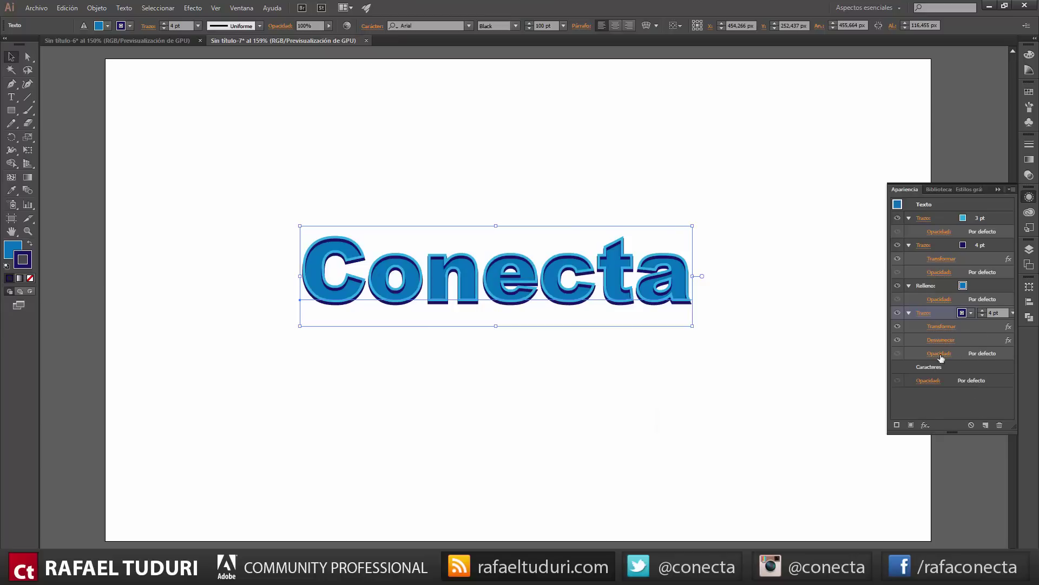
Change the navy stroke's transform offset to 3 px right and 6 px down
left_click(942, 326)
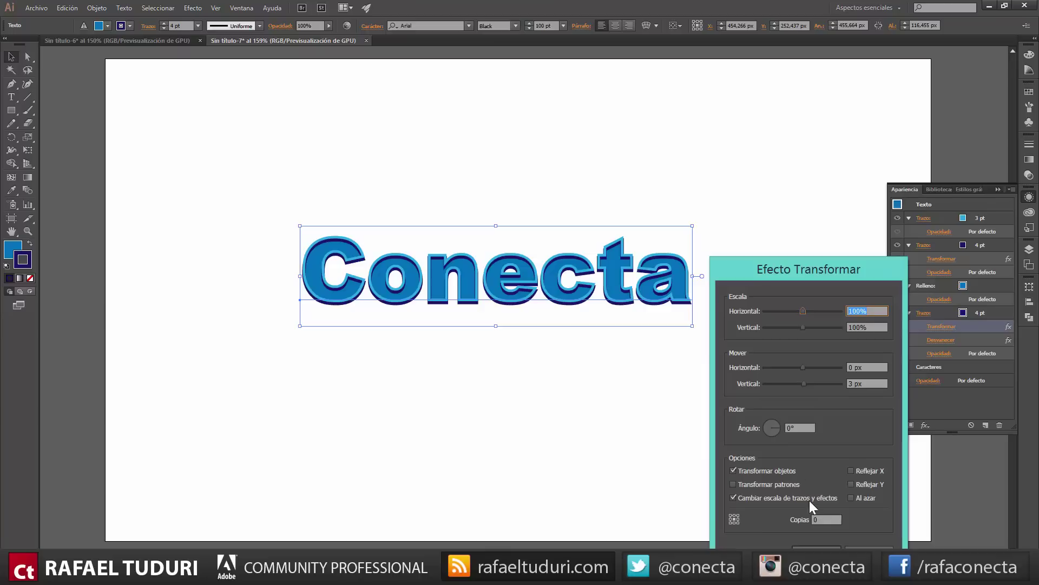
left_click(807, 383)
left_click(804, 366)
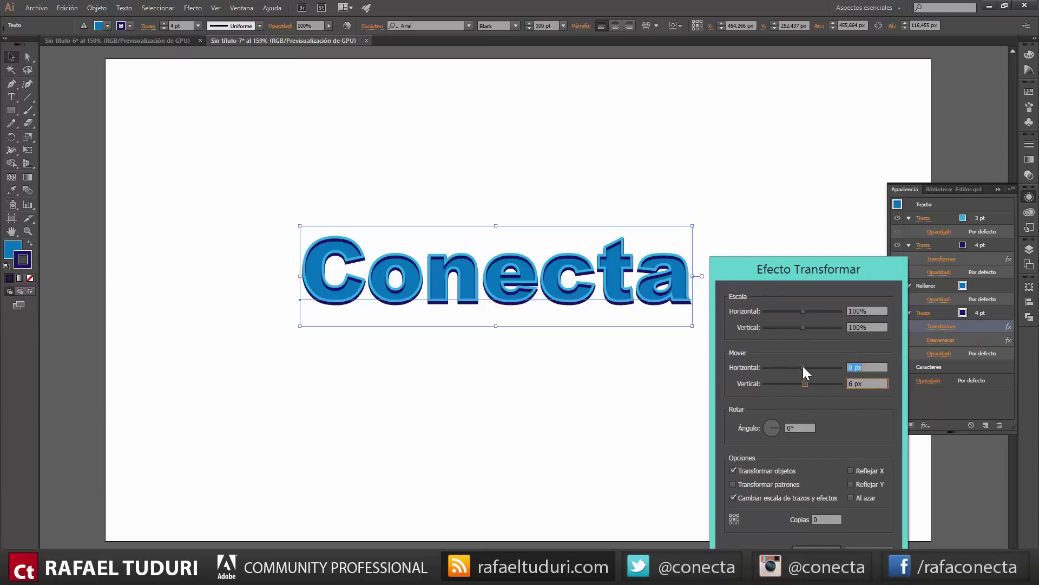
left_click(728, 547)
left_click(817, 547)
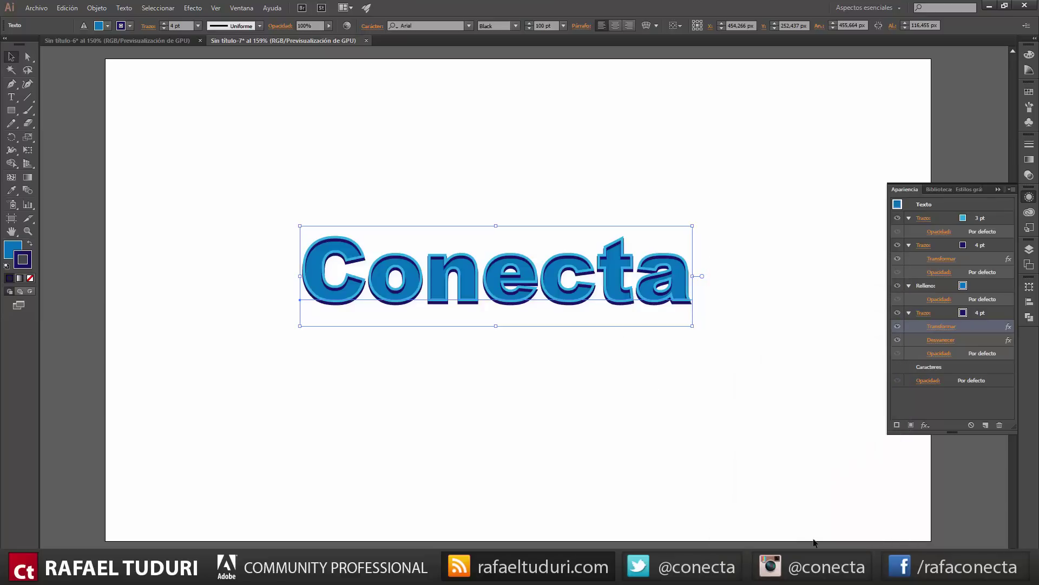
left_click(28, 231)
Zoom in on the letters and lower the purple stroke's feather radius to 4 px
left_click(425, 294)
left_click_drag(457, 312, 625, 279)
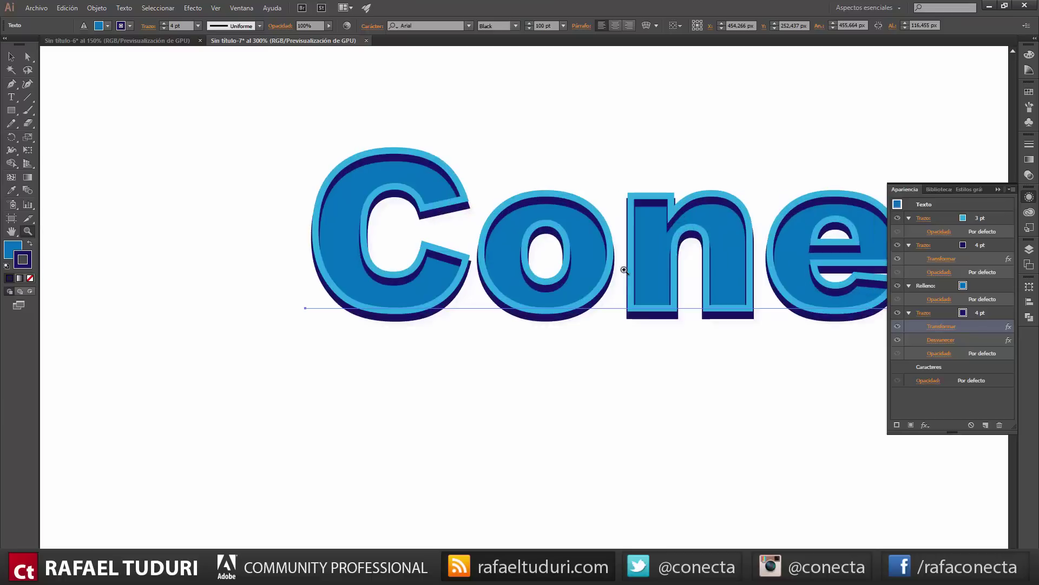
left_click(626, 307)
left_click(627, 307)
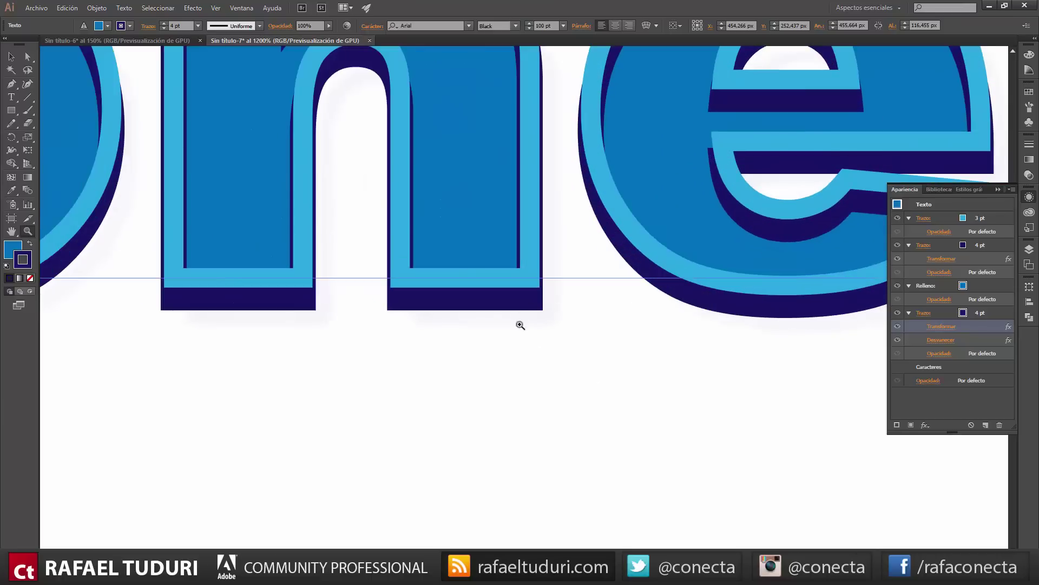
left_click(951, 341)
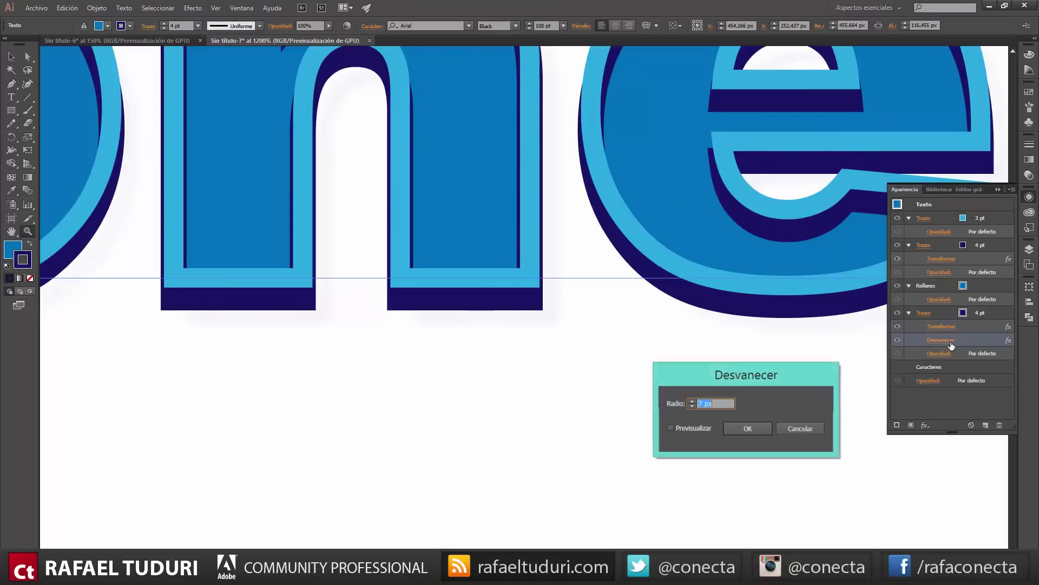
left_click(670, 427)
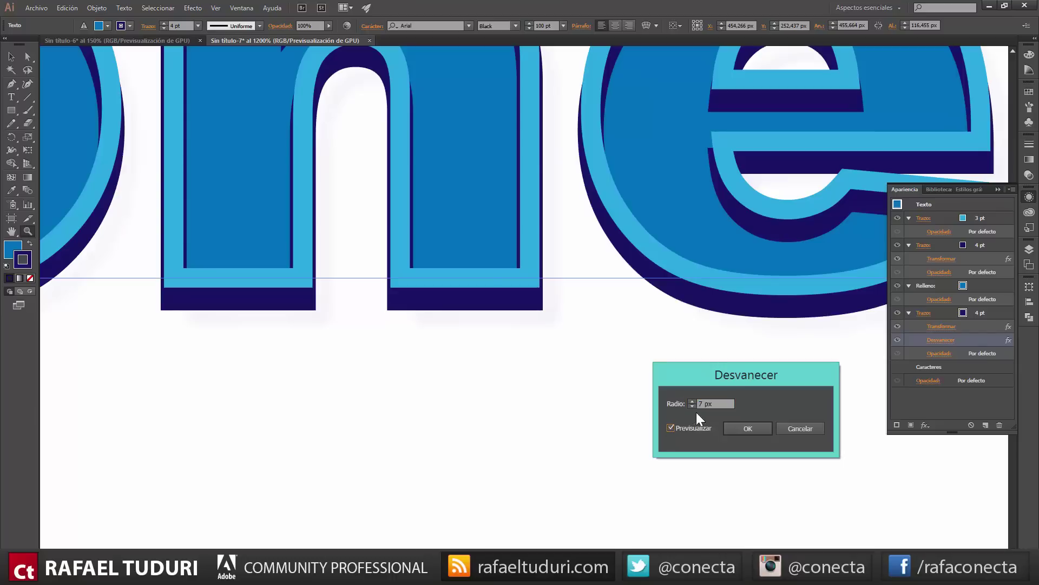
left_click(691, 406)
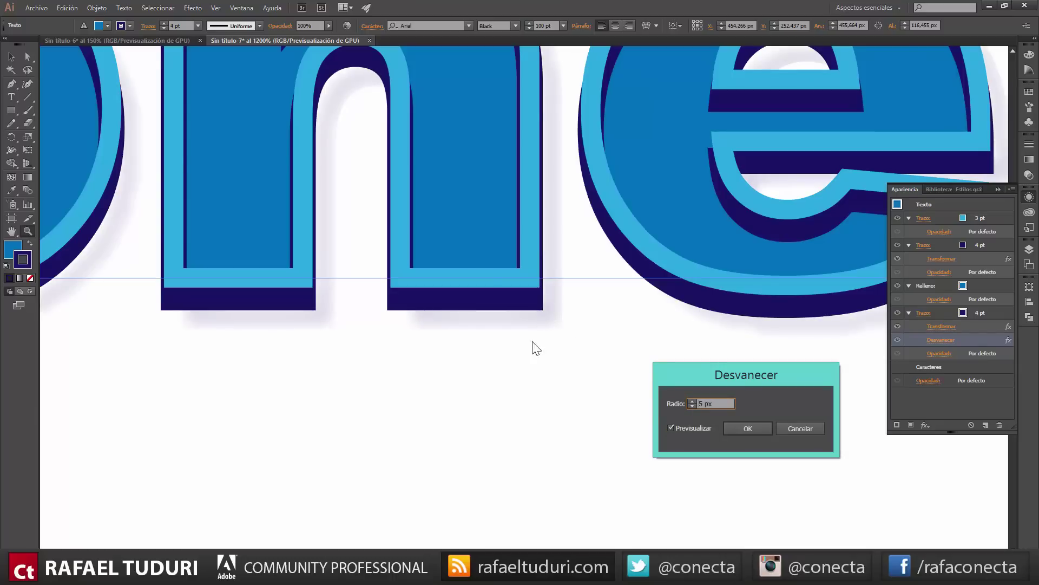
left_click(692, 406)
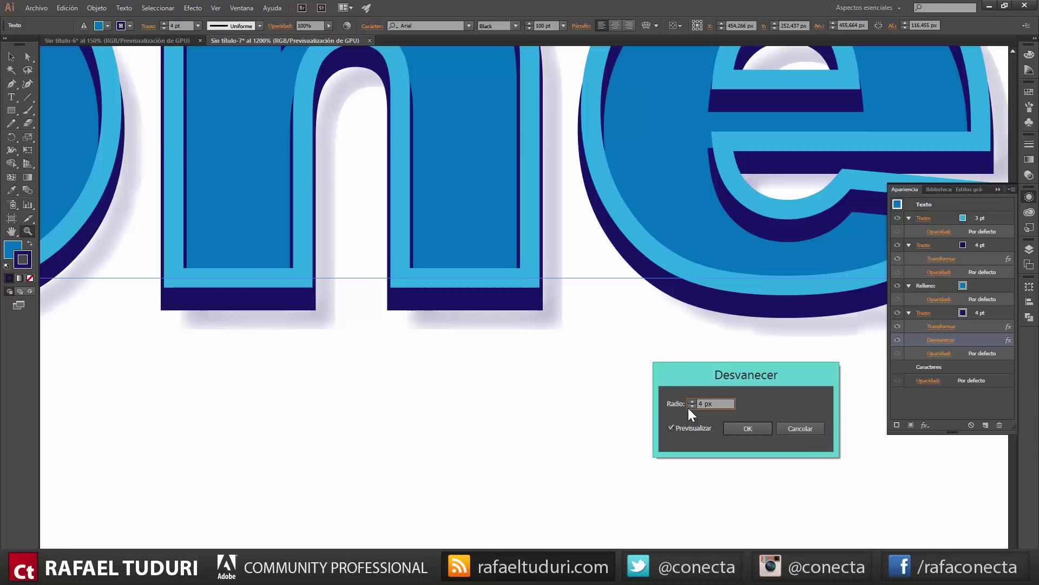
left_click(749, 428)
Set the purple stroke's opacity to 43%
left_click(939, 353)
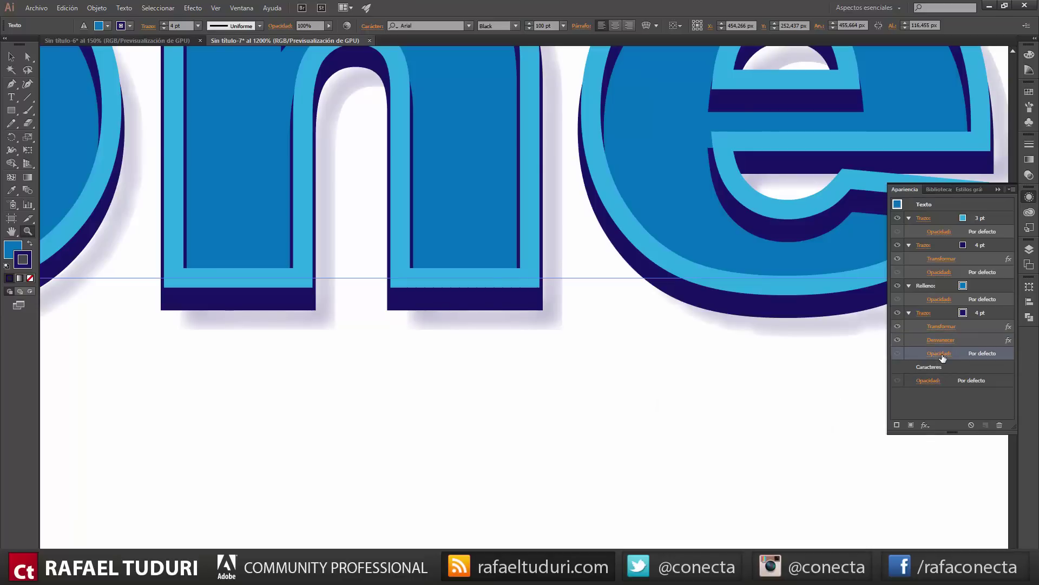
left_click(940, 374)
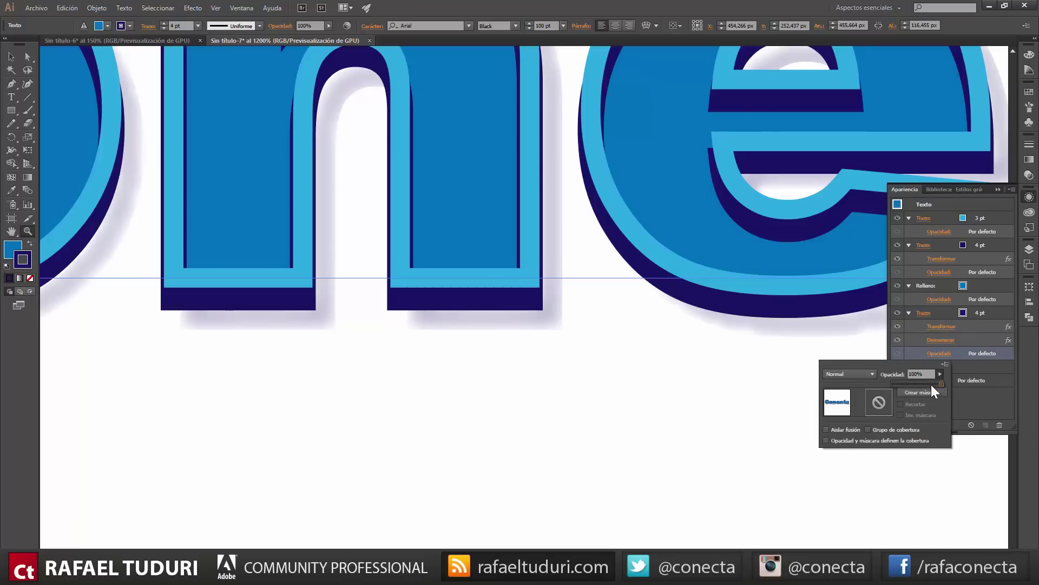
left_click_drag(931, 384, 915, 381)
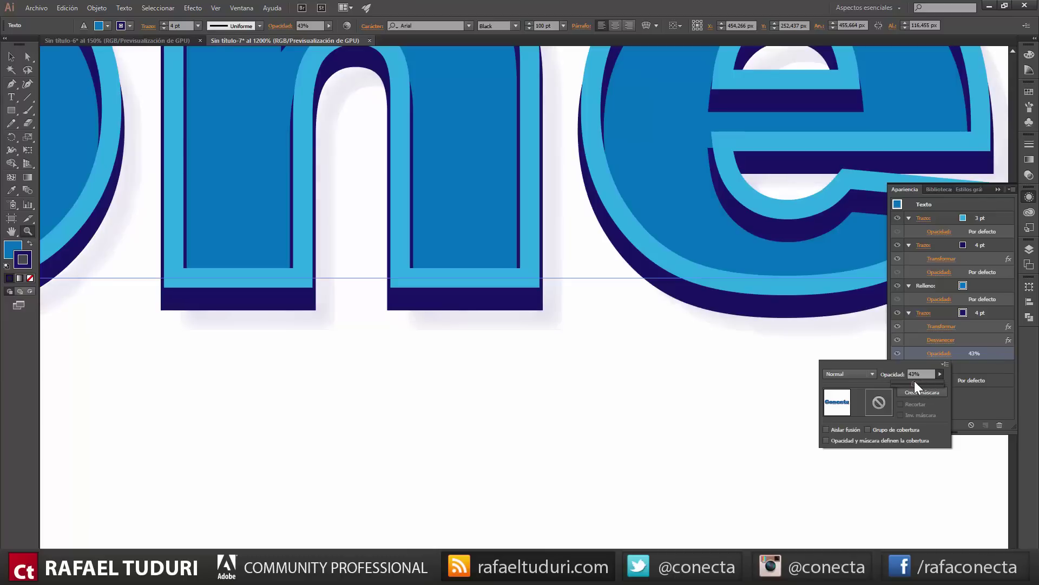
Change the purple stroke's horizontal offset to 1 px and zoom out to show all of Conecta
left_click(563, 295, "alt")
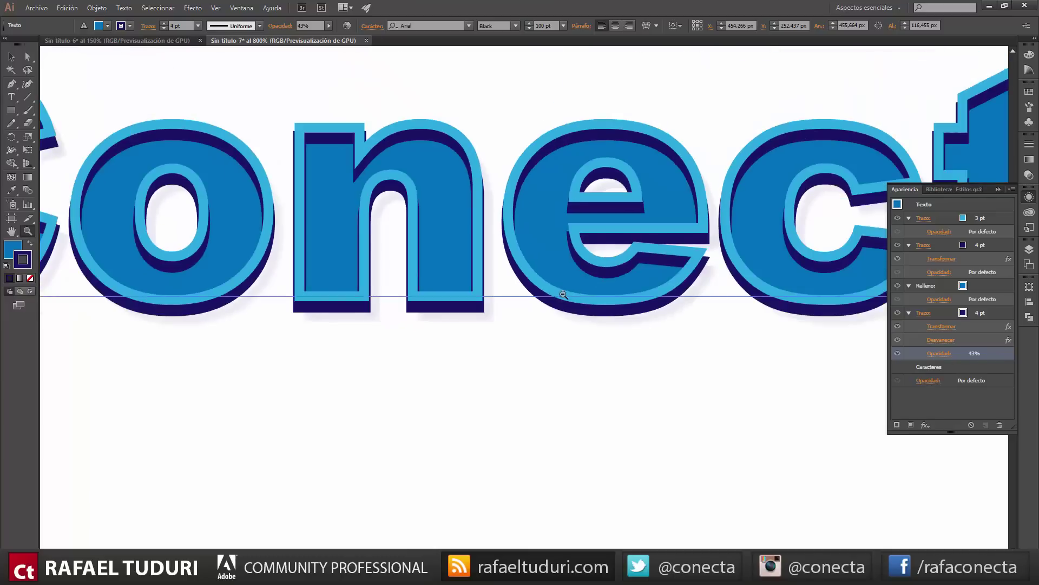
left_click(941, 327)
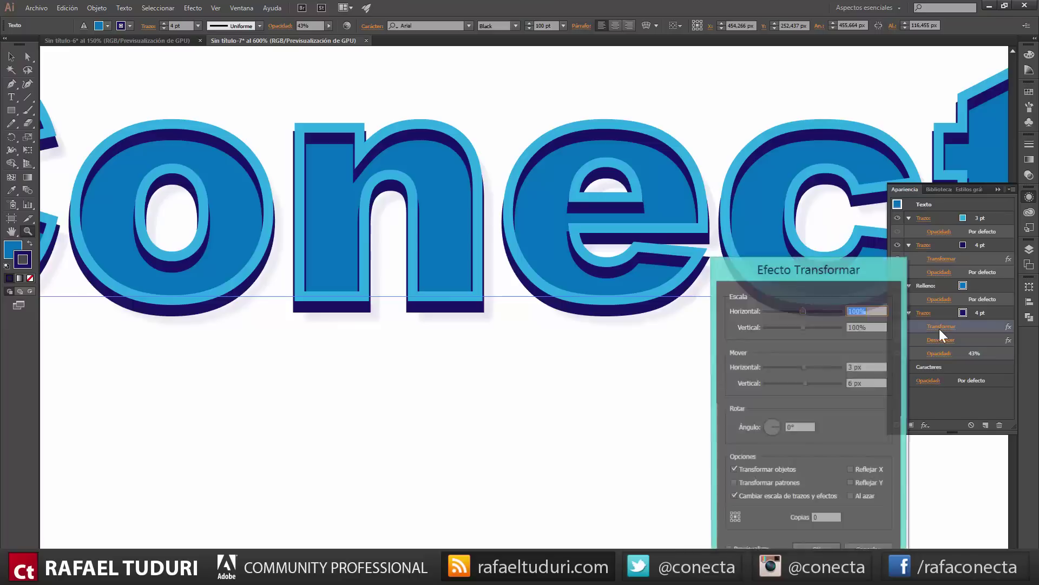
double_click(851, 367)
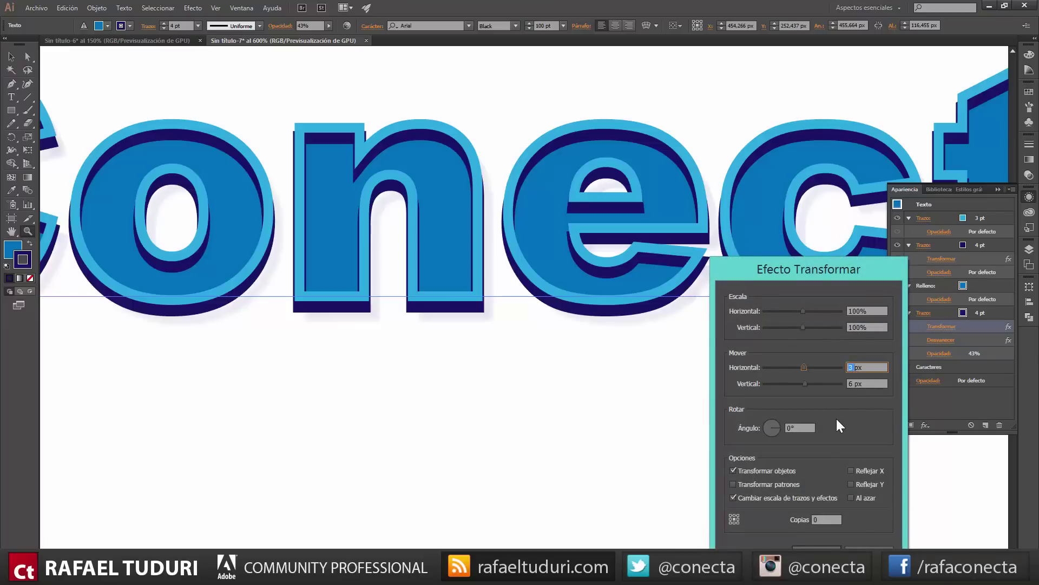
type("1")
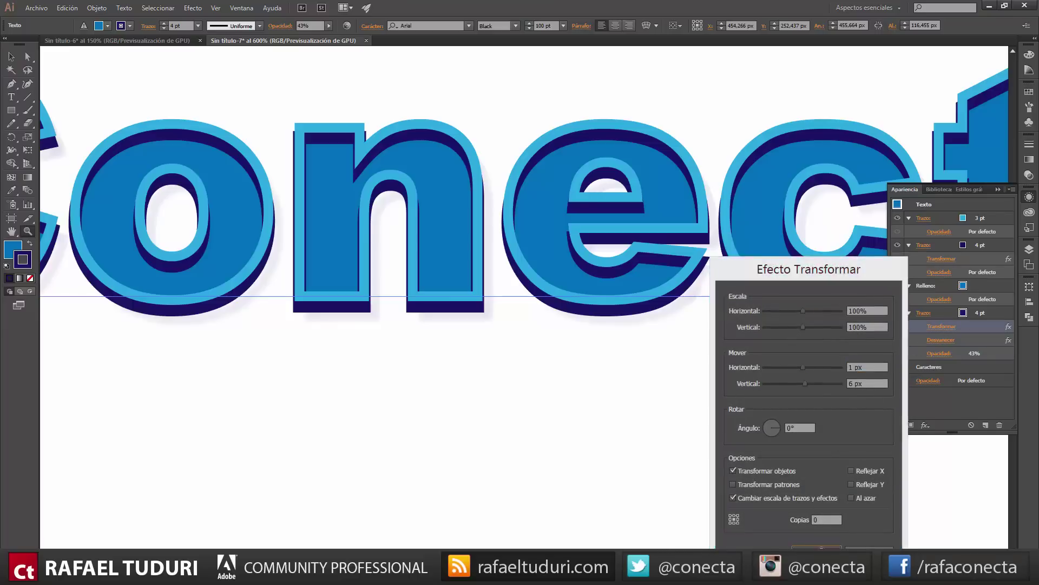
key("Return")
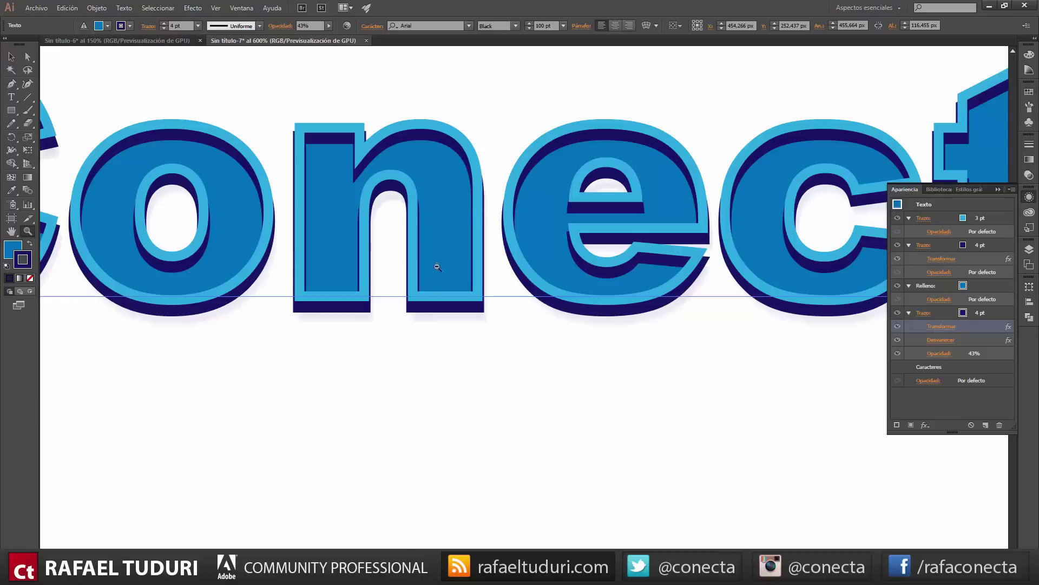
left_click(439, 239, "alt")
left_click(643, 283, "alt")
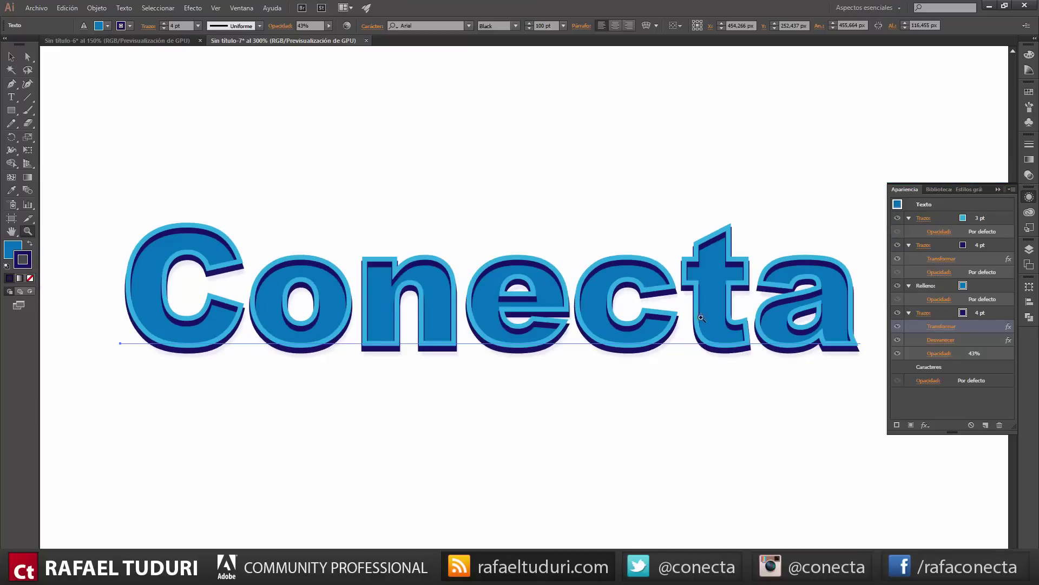
left_click(937, 314)
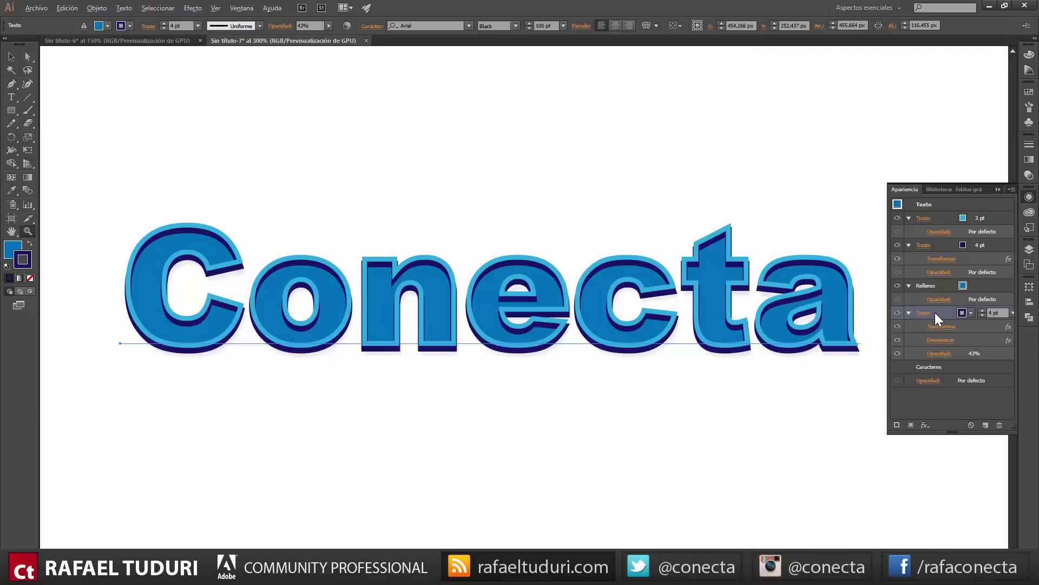
Duplicate the purple stroke below Characters and delete the copy's Transform and Feather effects
left_click_drag(934, 312, 946, 375)
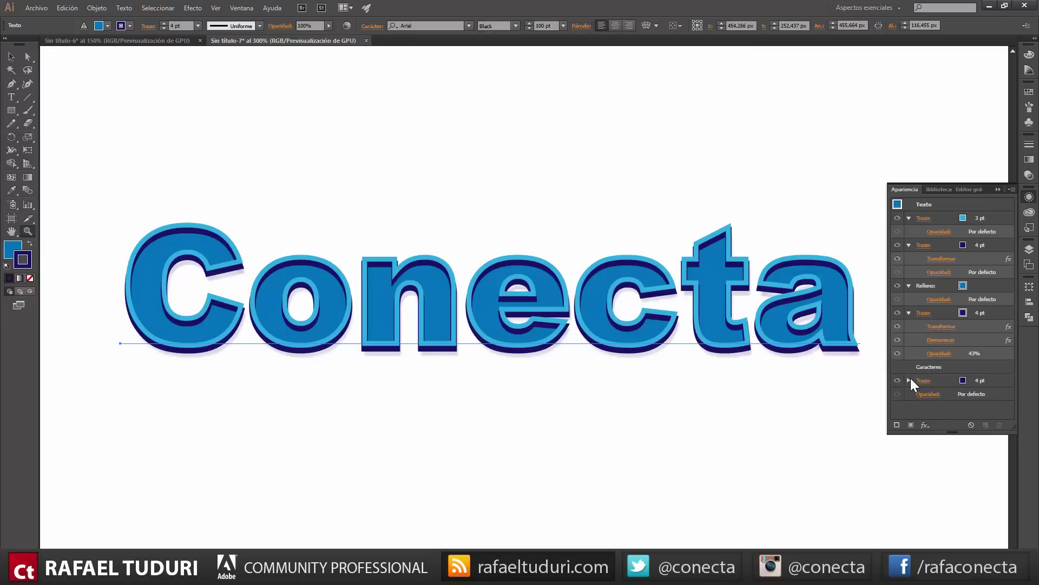
left_click(909, 381)
left_click(971, 394)
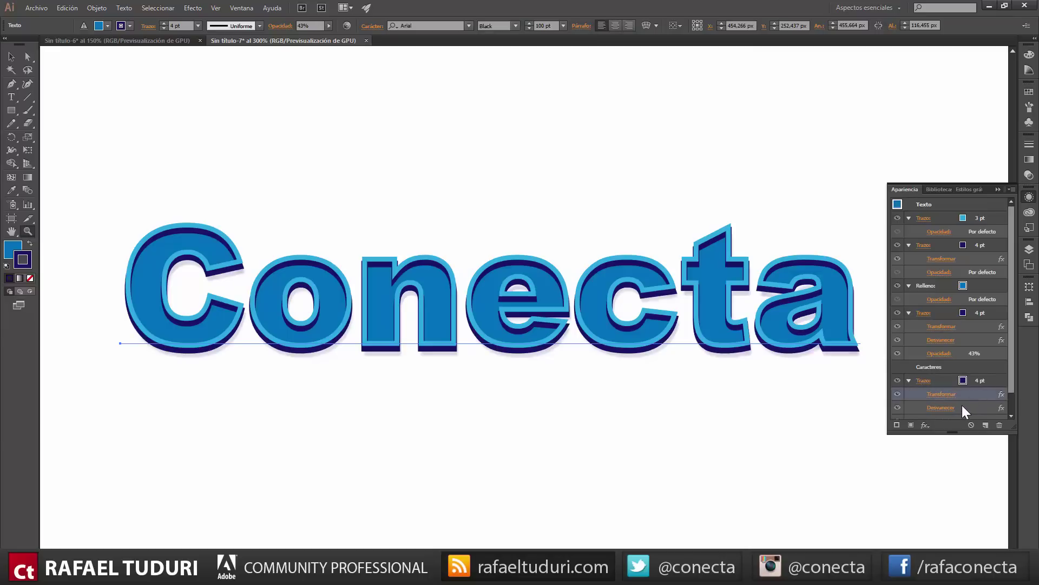
left_click(963, 405, "shift")
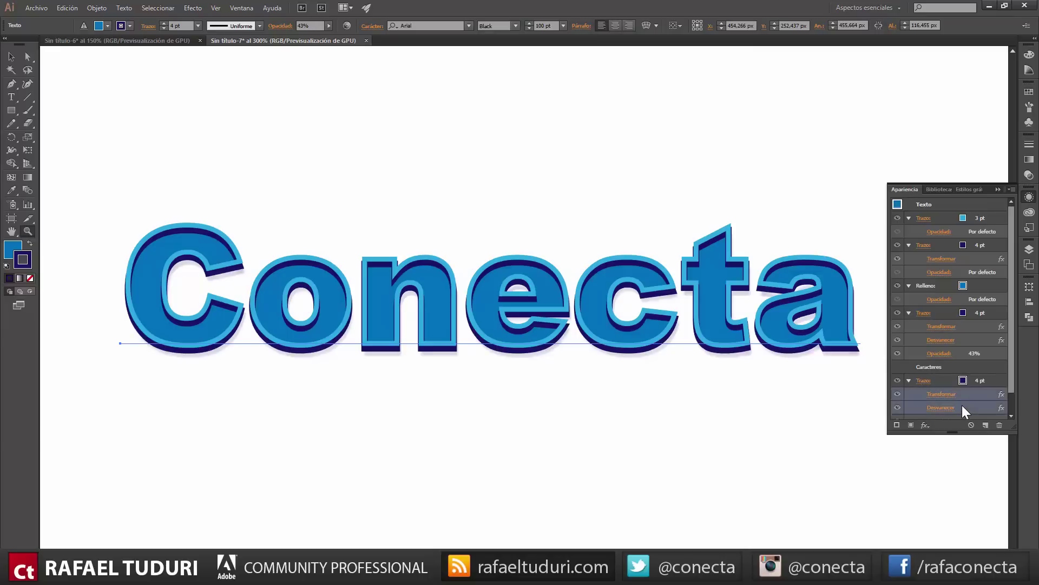
left_click(1000, 425)
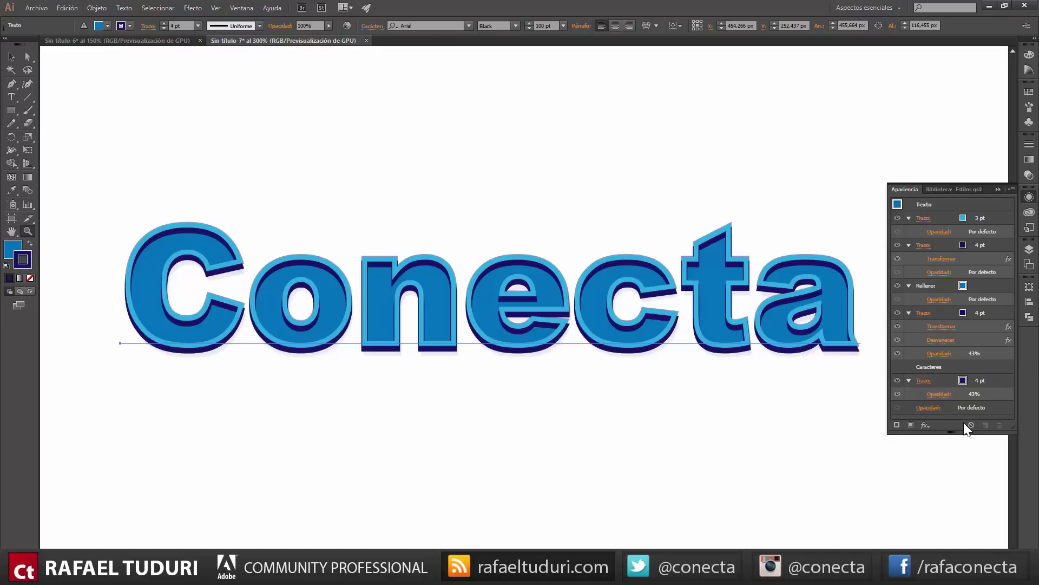
left_click(975, 381)
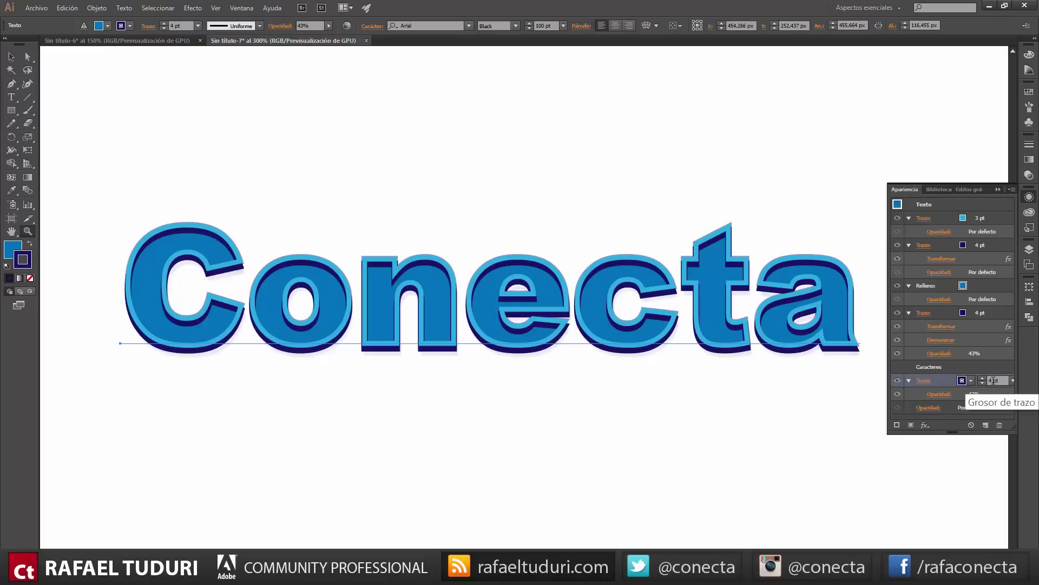
Set the copied outer stroke's weight to 20 pt
double_click(993, 381)
type("50")
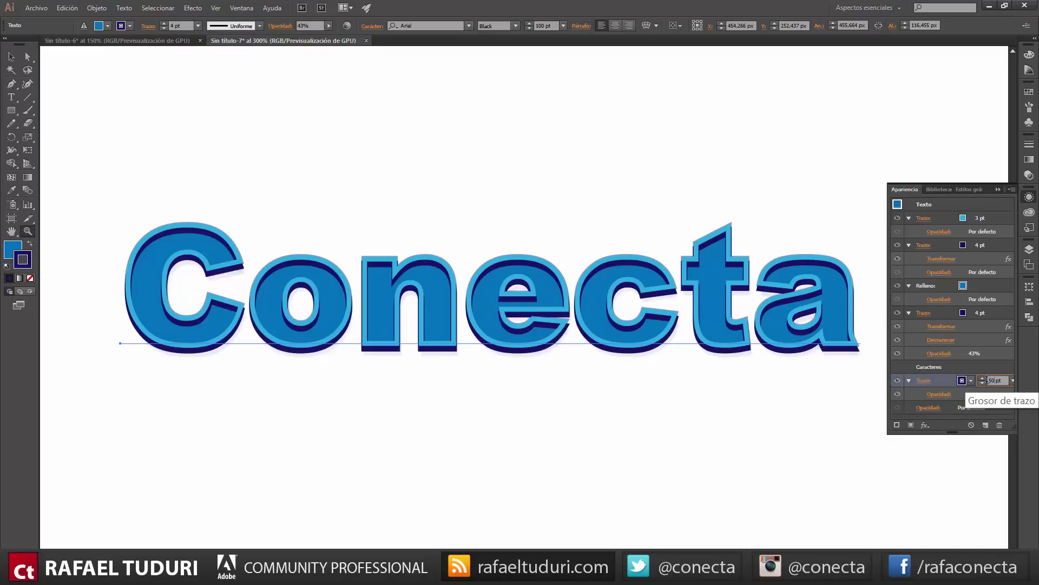
left_click(1001, 392)
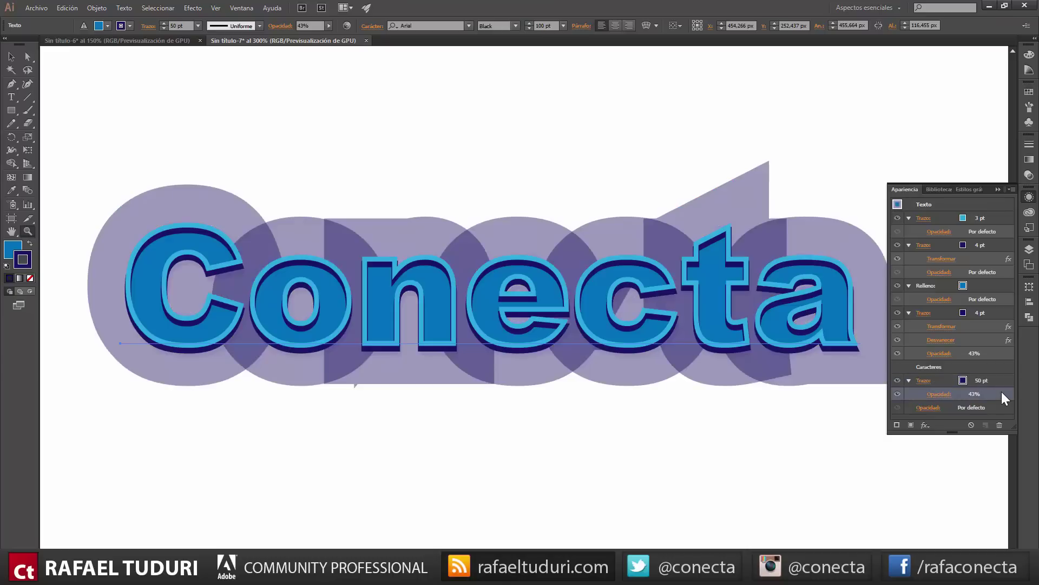
left_click(978, 378)
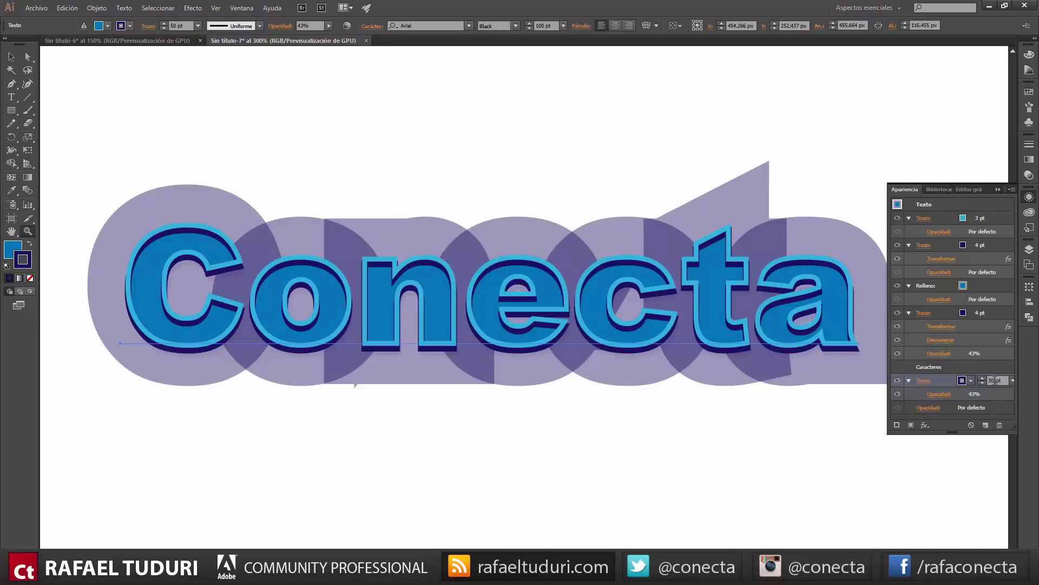
double_click(996, 381)
type("20")
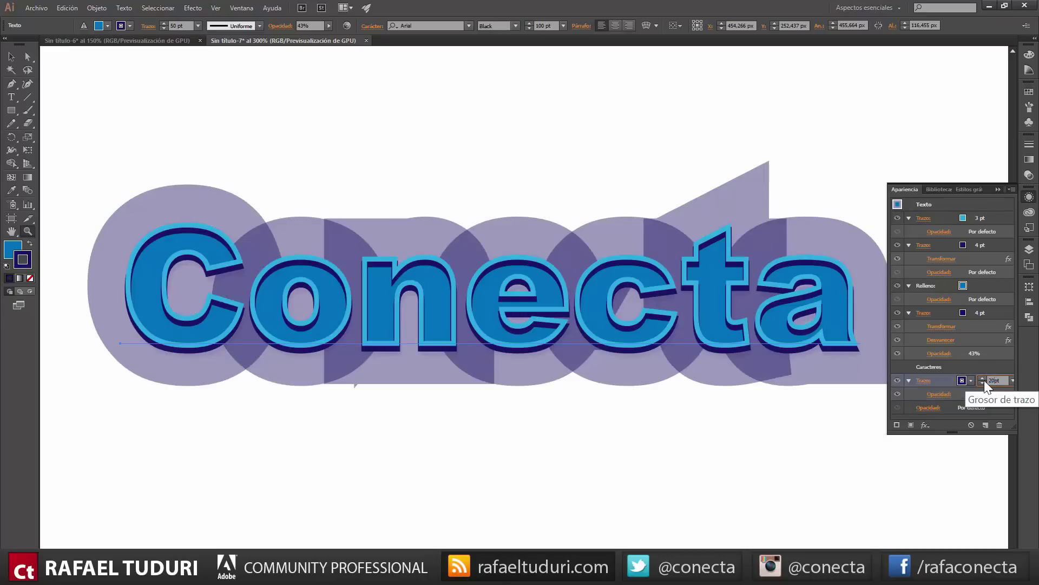
left_click(979, 398)
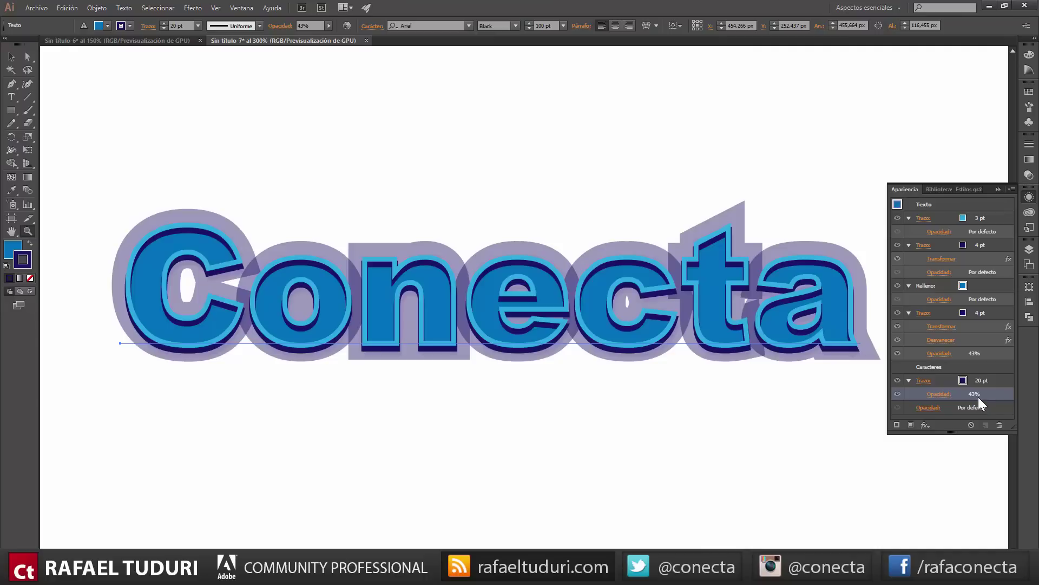
Raise the 20 pt outer stroke's opacity to 100%
left_click(973, 395)
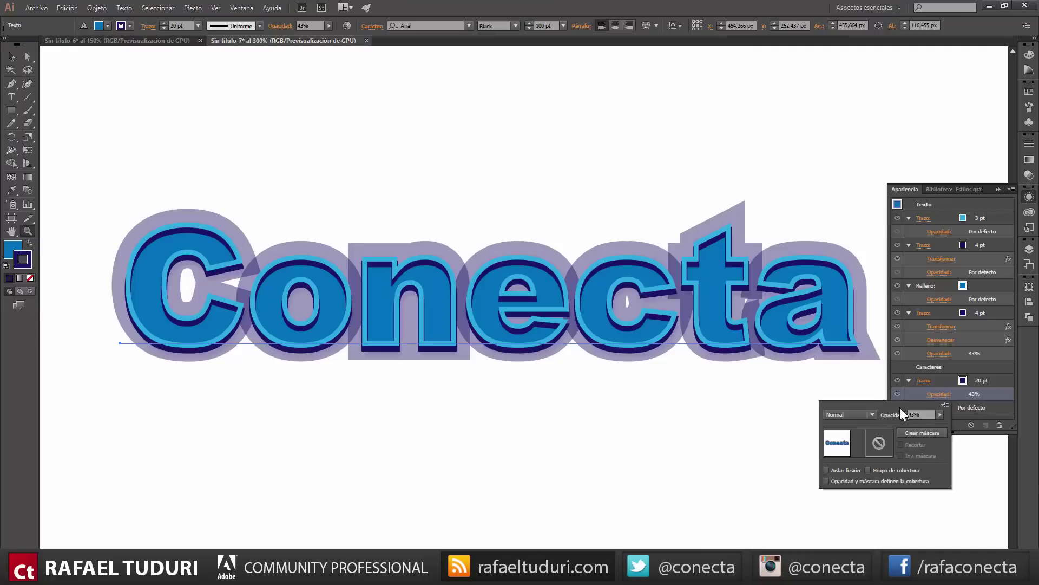
left_click(941, 414)
left_click(942, 424)
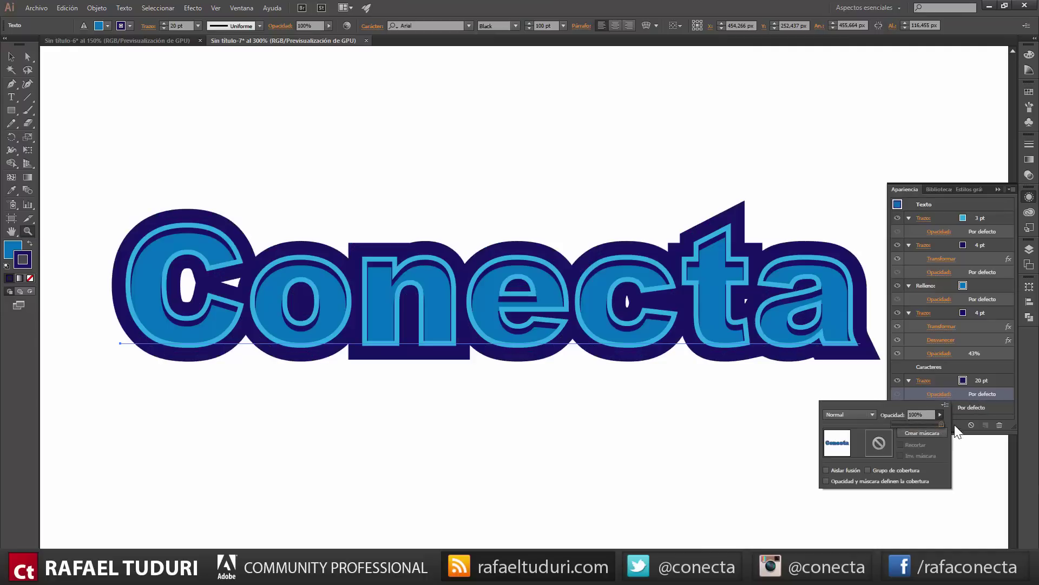
left_click(963, 379)
left_click(972, 381)
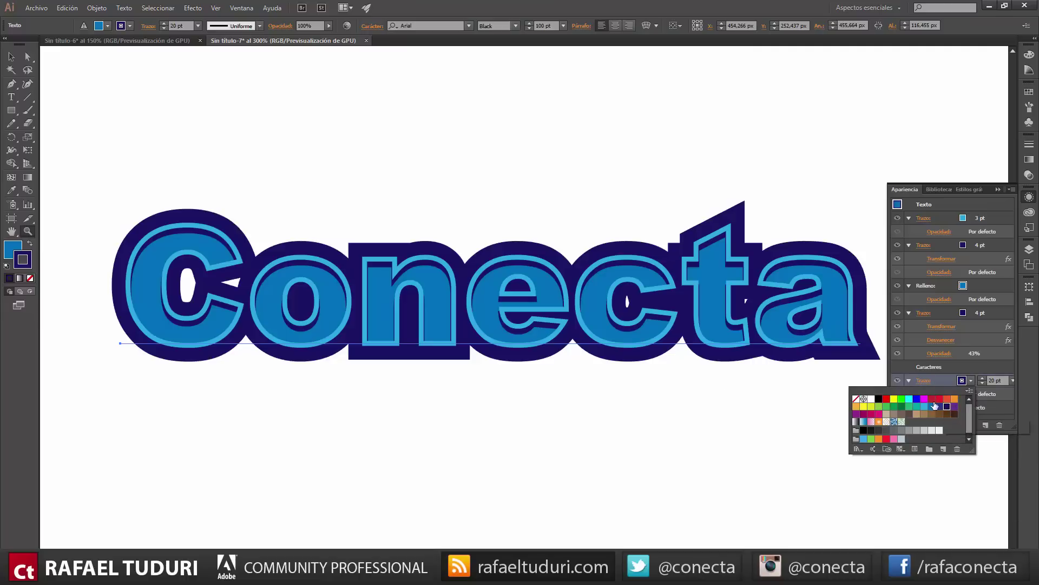
Recolour the 20 pt outer stroke magenta-purple and duplicate it beneath the original
left_click(955, 407)
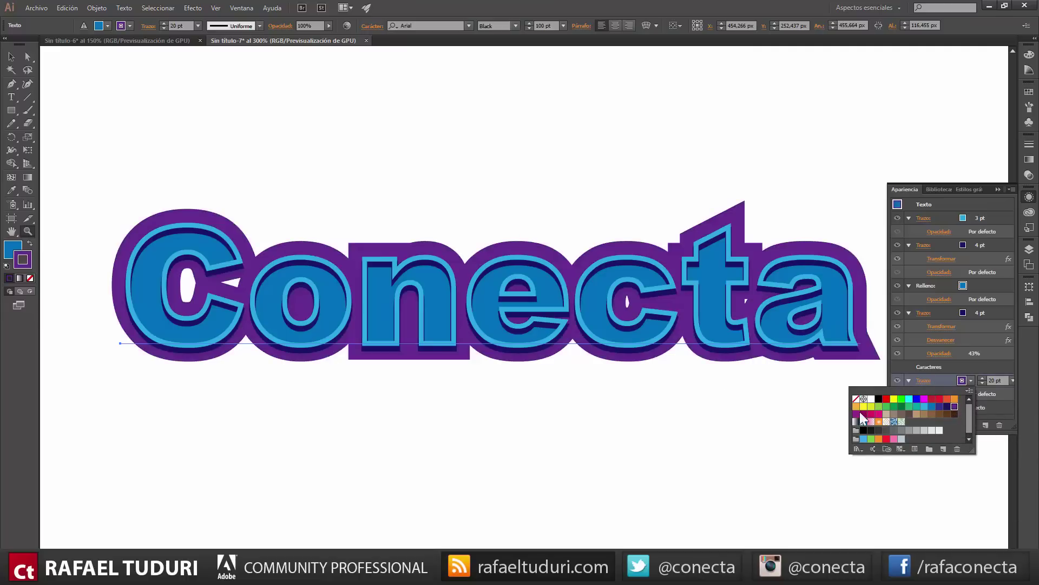
left_click(856, 413)
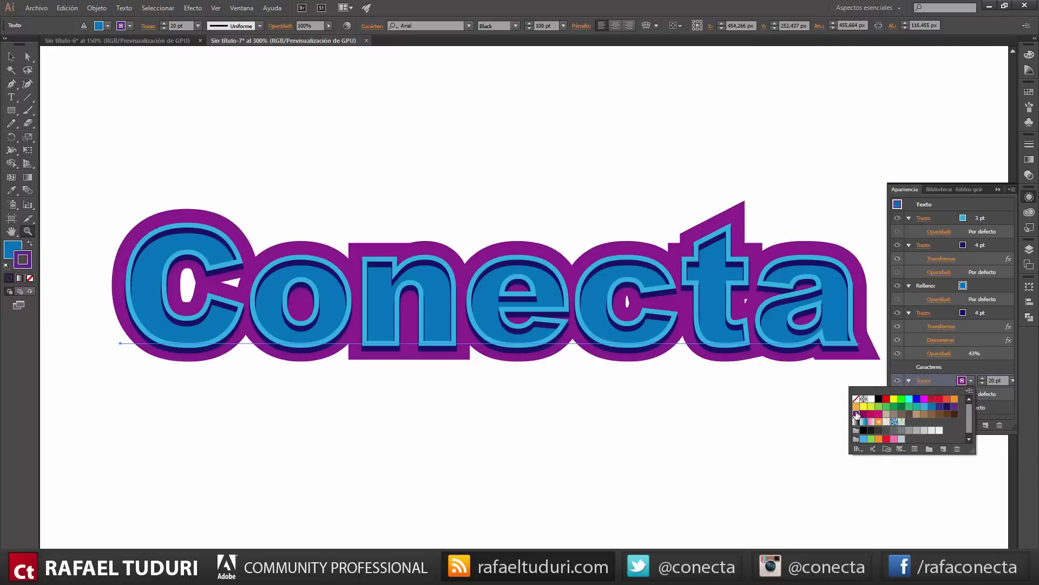
left_click(987, 367)
left_click(933, 383)
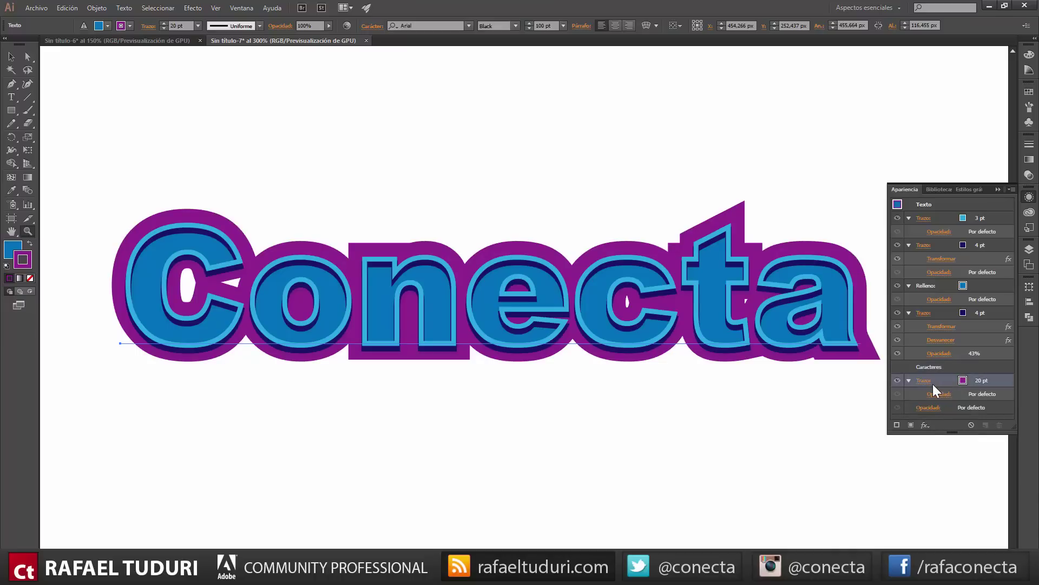
left_click_drag(934, 381, 940, 401)
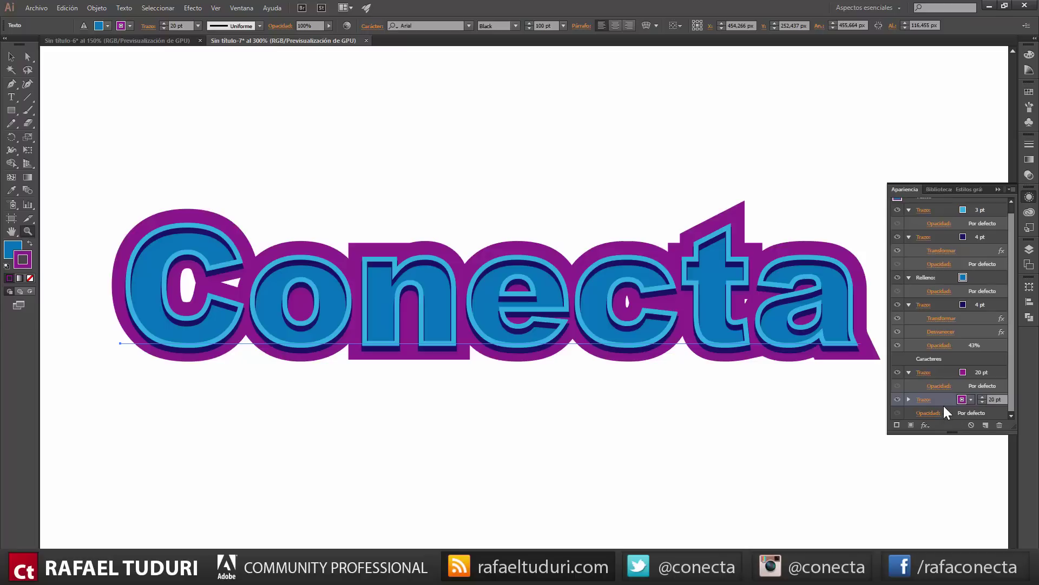
left_click(927, 425)
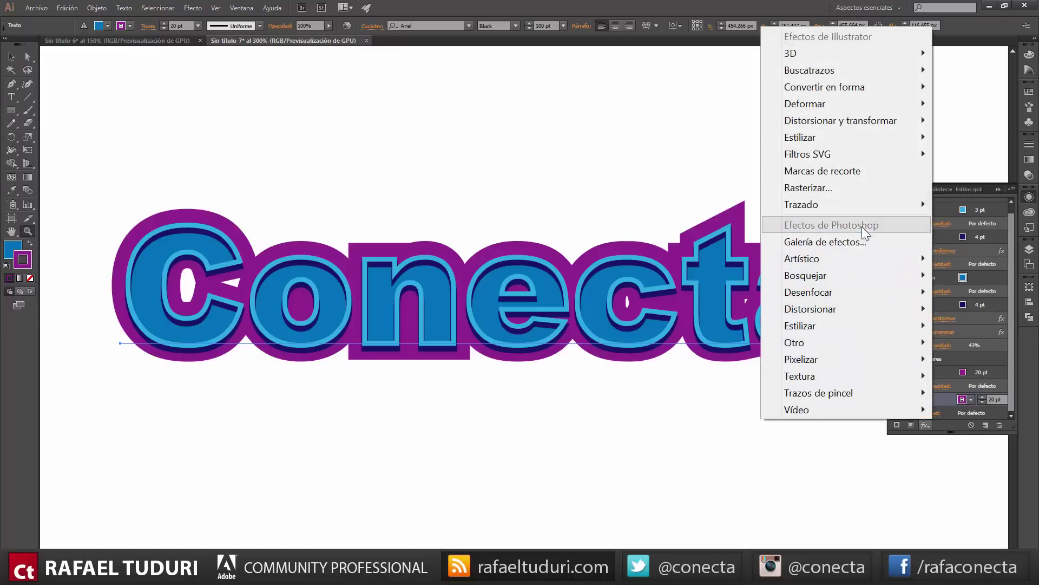
mouse_move(840, 120)
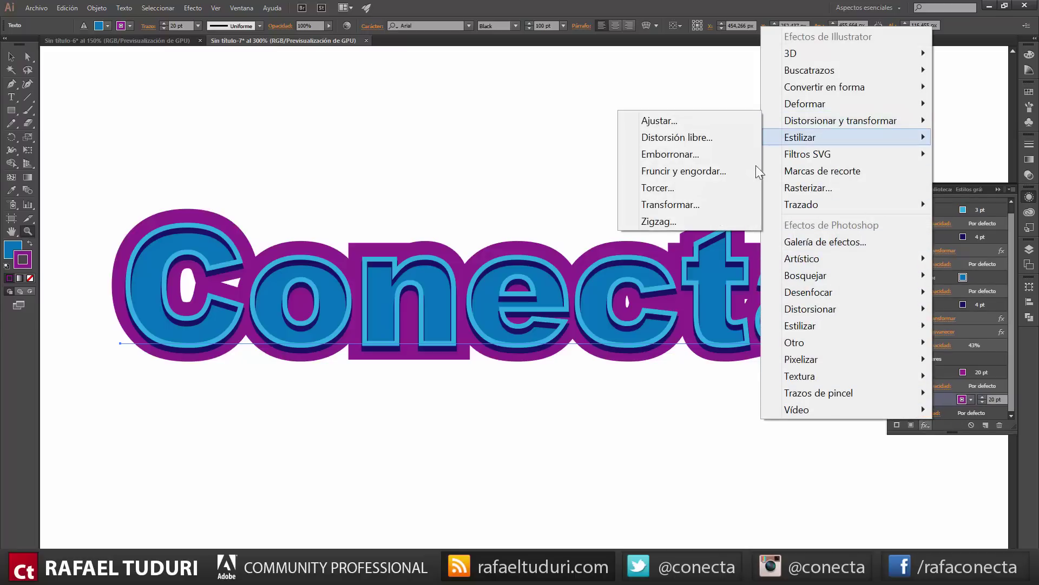
Give the duplicate 20 pt purple stroke a Transform effect moving it 4 px down
left_click(702, 204)
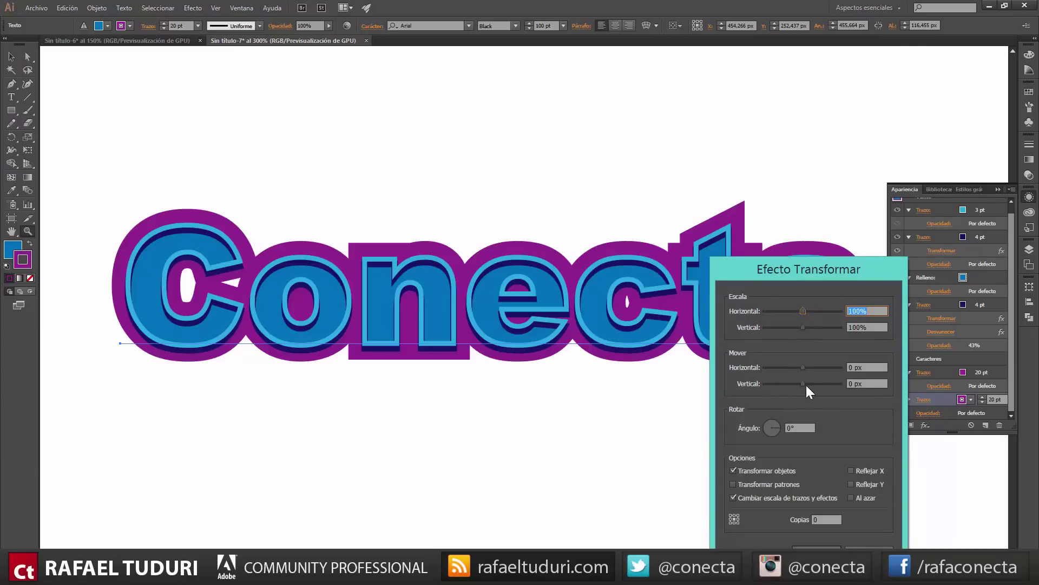
double_click(851, 383)
type("4")
left_click(729, 550)
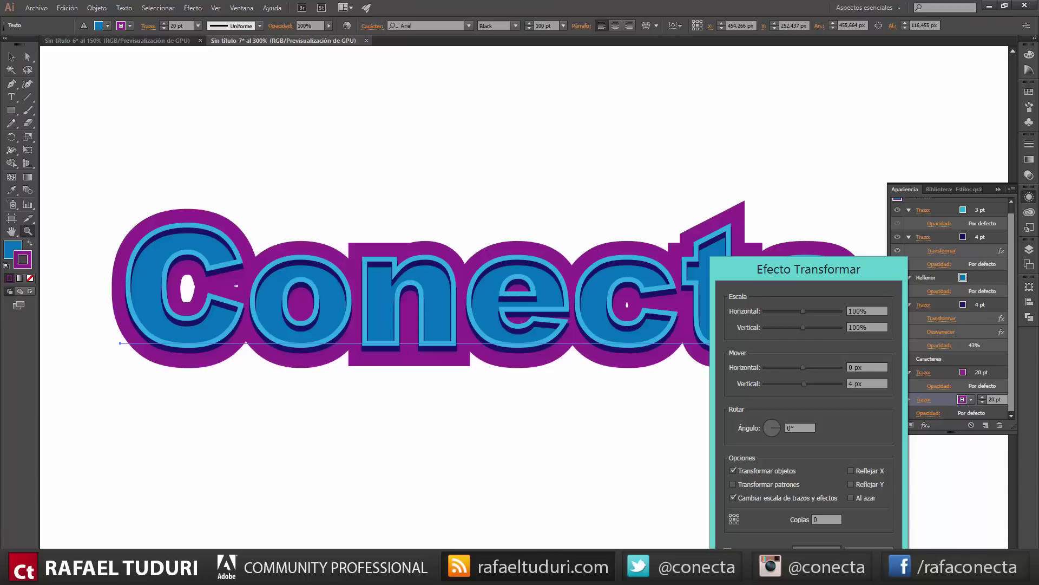
left_click(816, 552)
scroll(953, 406, "down", 1)
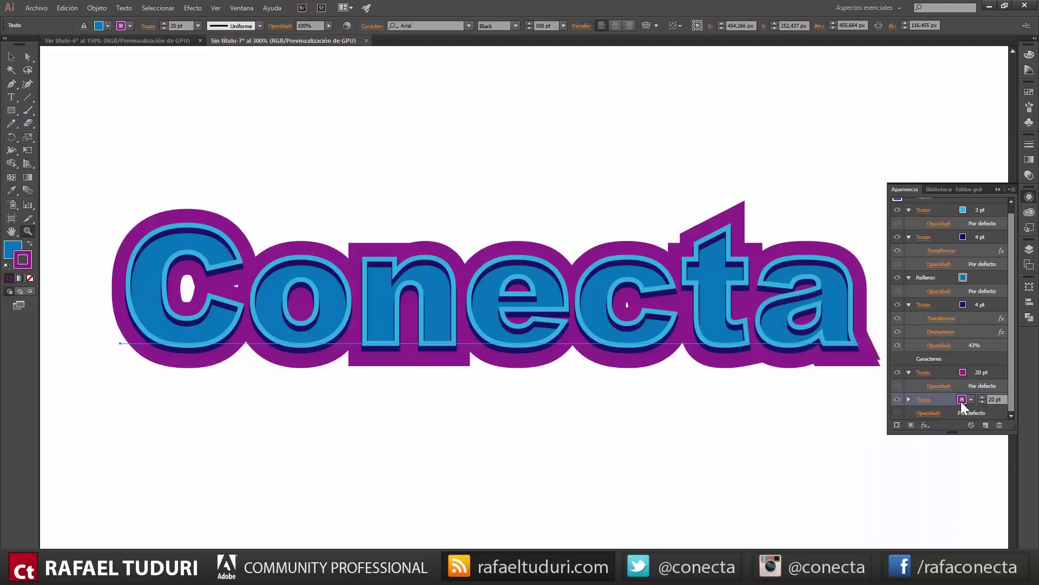
Make the shifted bottom stroke a darker purple and zoom out to the whole artboard
left_click(962, 400)
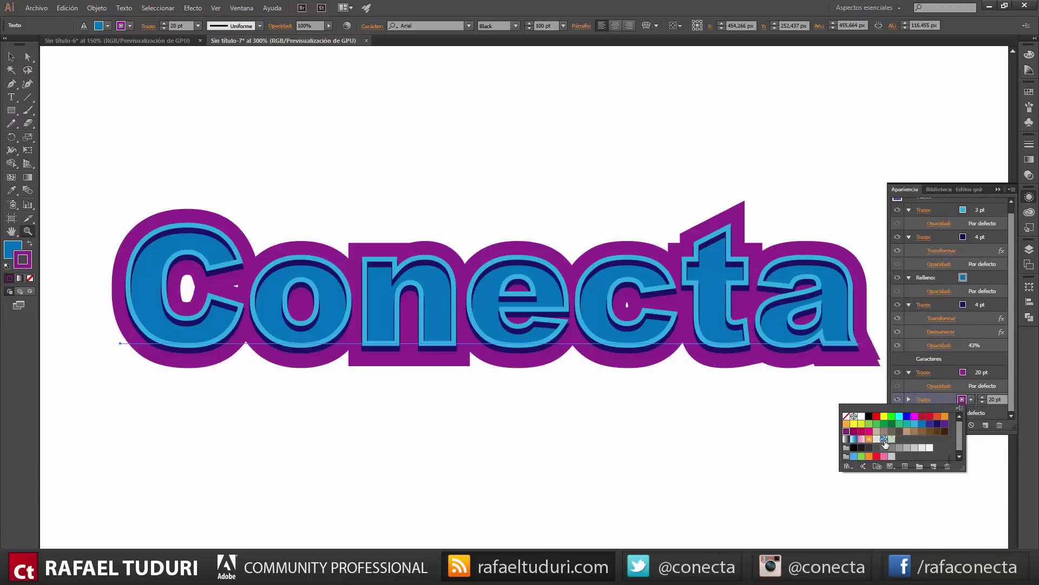
left_click(945, 427)
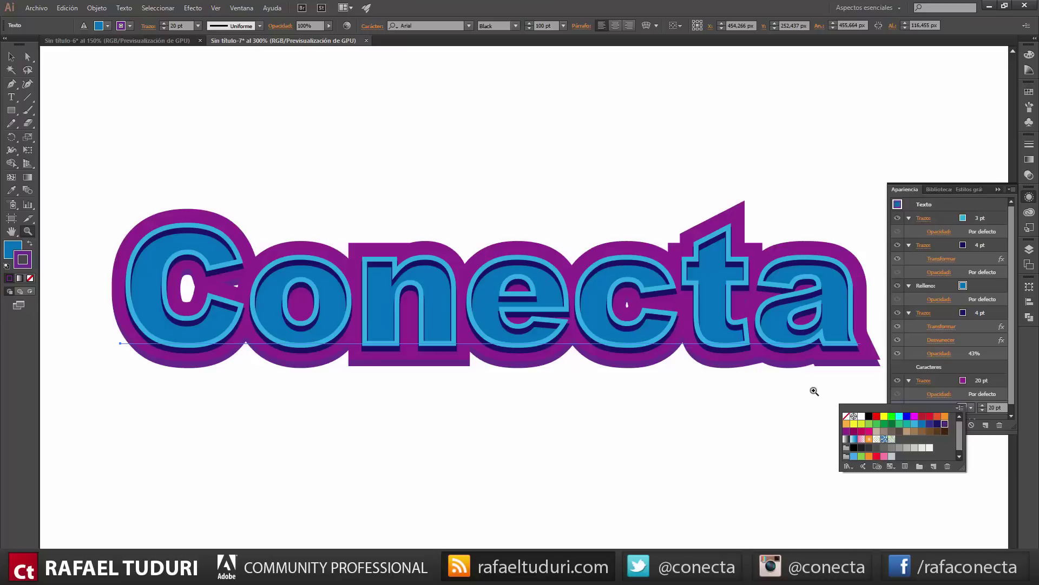
left_click(686, 285)
left_click(628, 299, "alt")
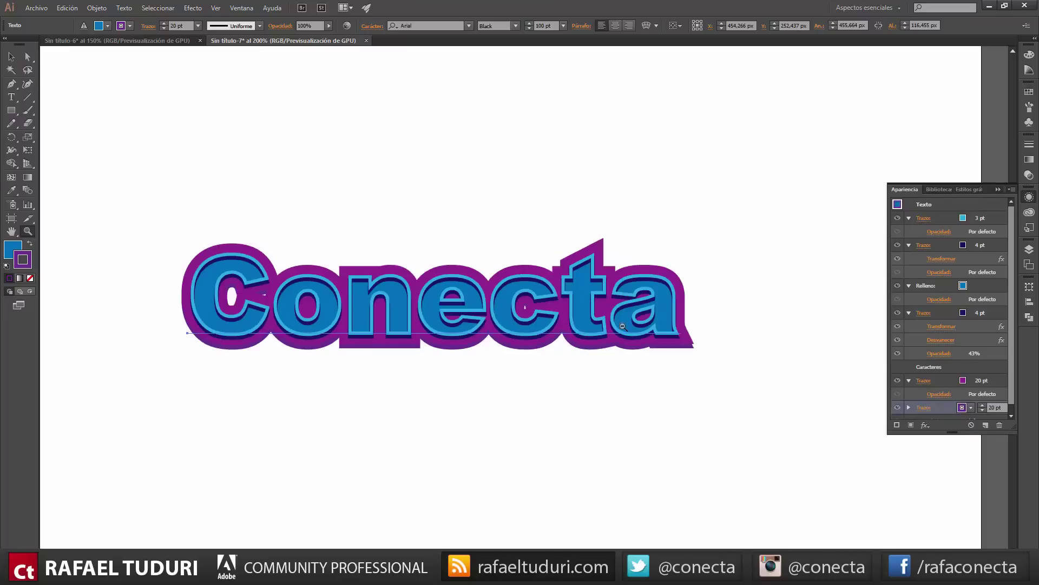
left_click(623, 326, "alt")
left_click(431, 266, "alt")
Reselect Conecta and reopen the bottom stroke's 4 px Transform effect settings
left_click(11, 57)
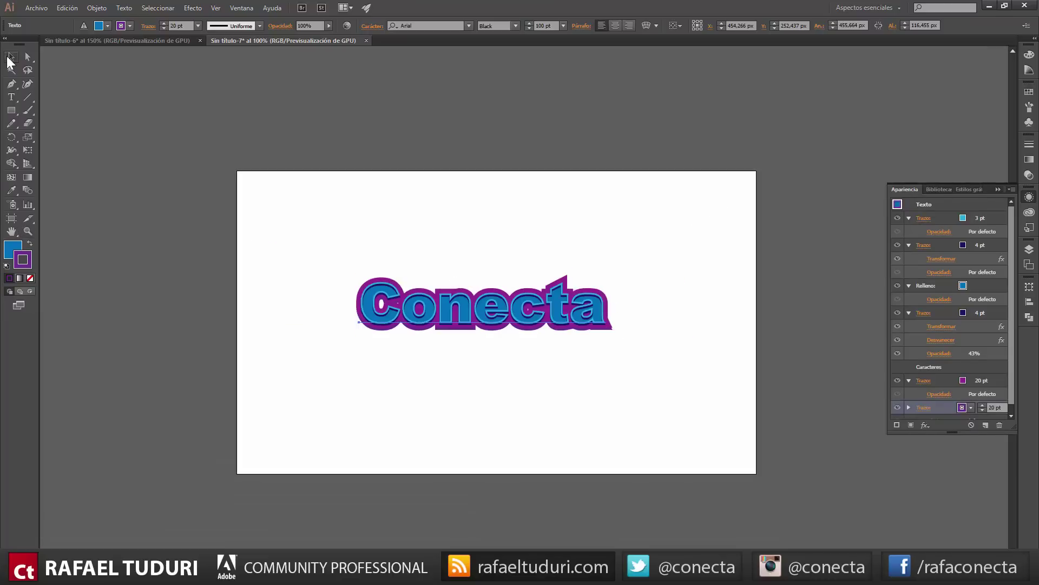
left_click(379, 183)
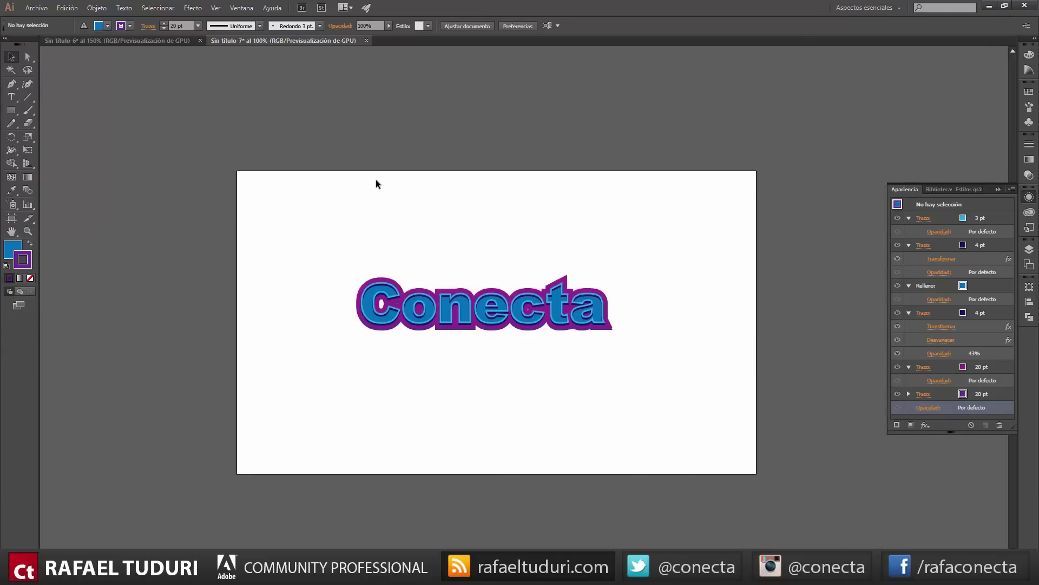
left_click(589, 336)
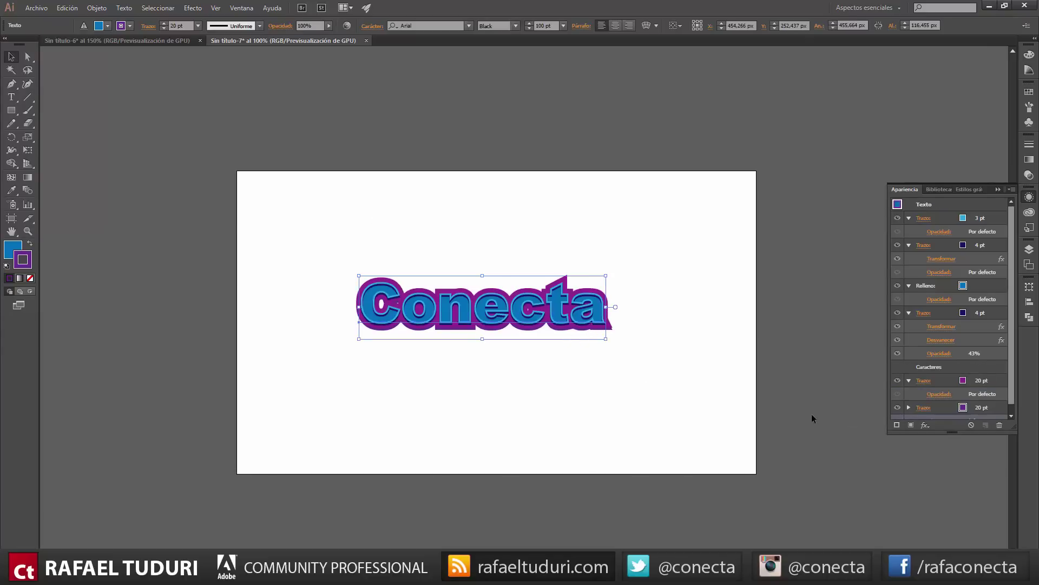
scroll(944, 407, "down", 1)
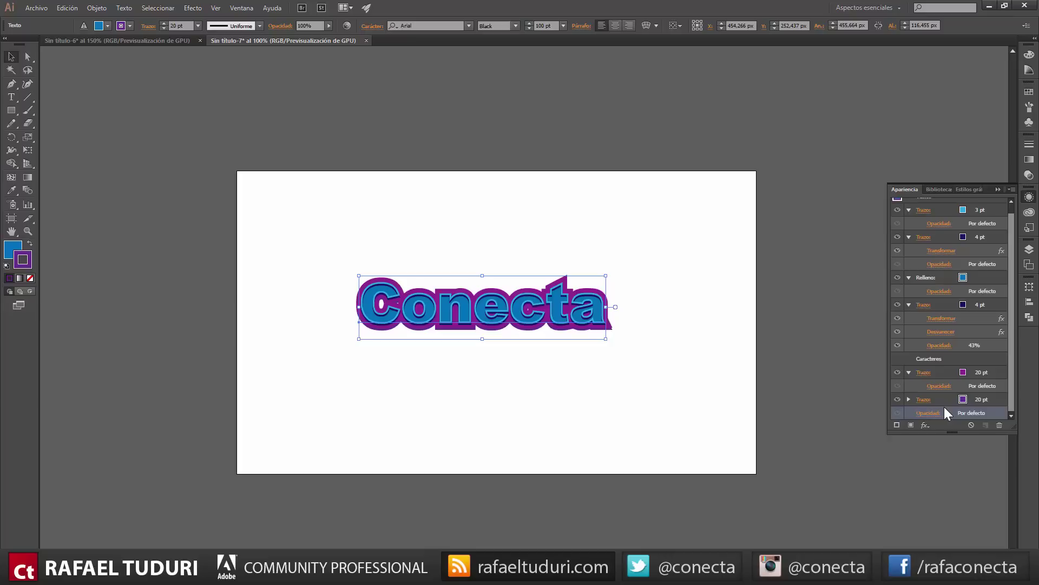
left_click(930, 401)
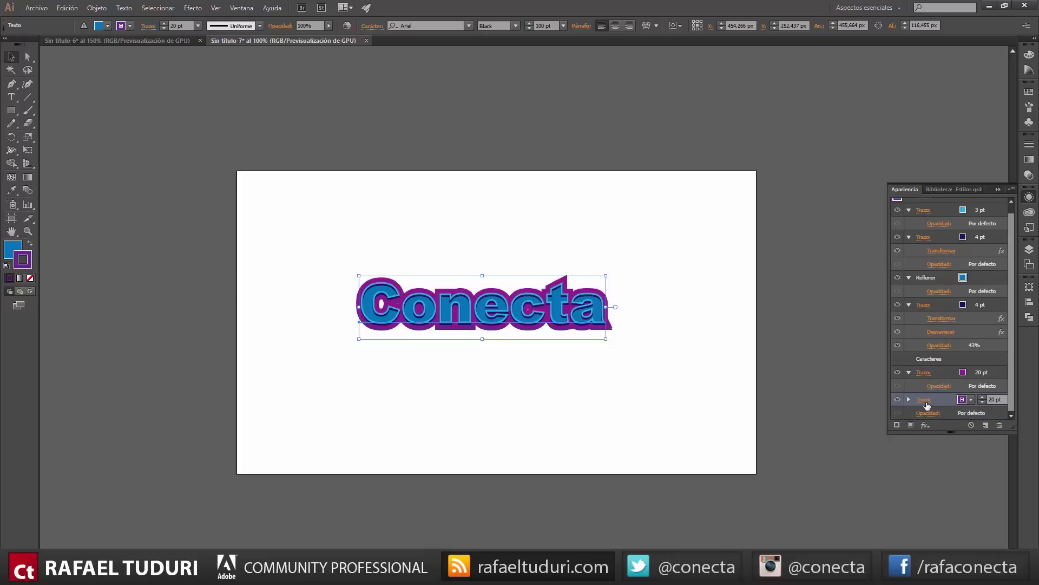
left_click(927, 402)
left_click(908, 398)
left_click(934, 414)
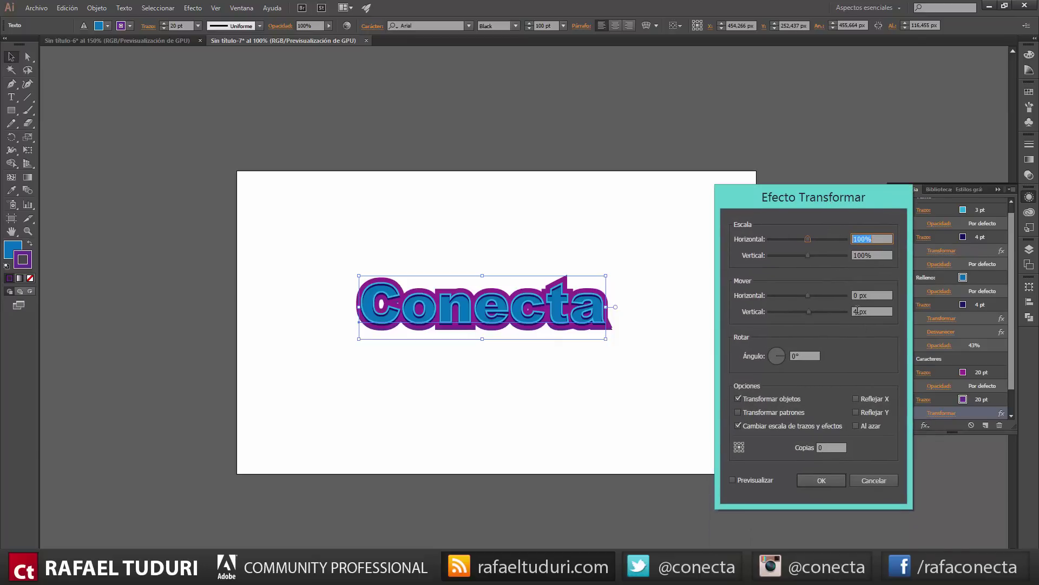
Apply a Transform effect moving 0.05 px horizontally and 0.1 px vertically with 50 copies, previewed
double_click(856, 311)
type("0.1")
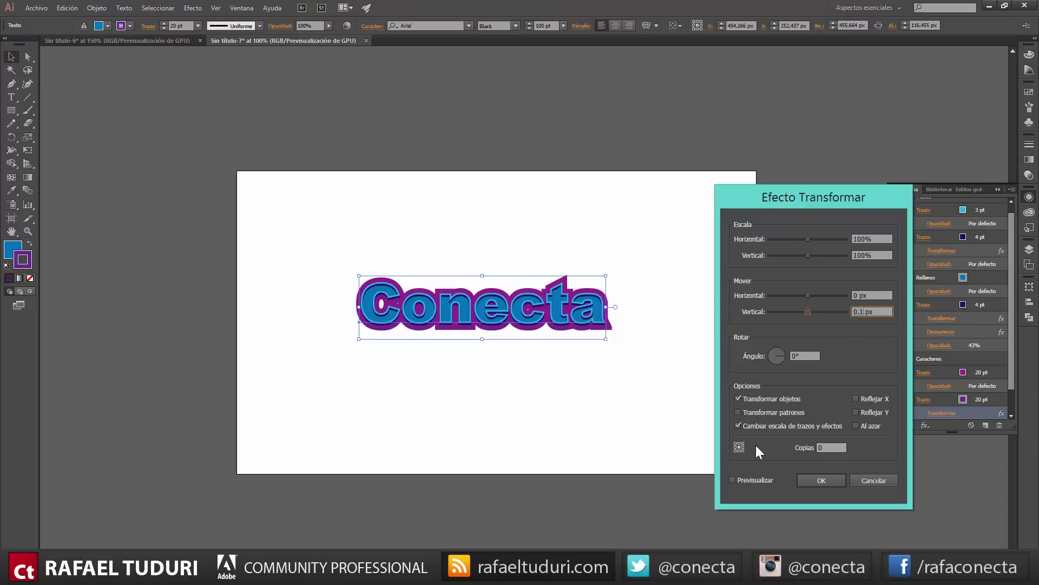
key("Tab")
type("50")
double_click(856, 312)
type("0")
type(",1")
left_click(825, 447)
left_click(765, 479)
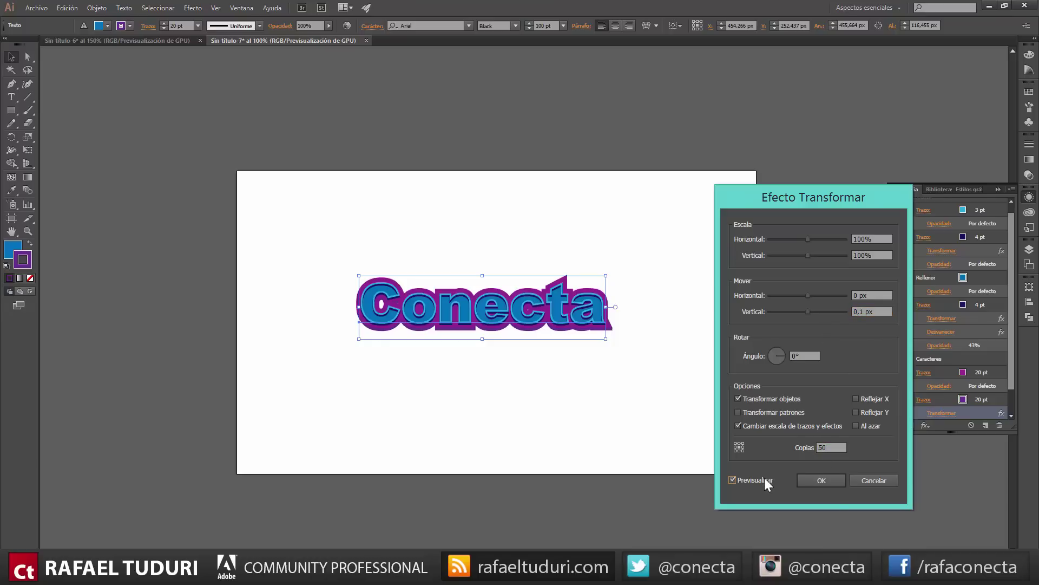
left_click(857, 295)
double_click(855, 294)
left_click(887, 312)
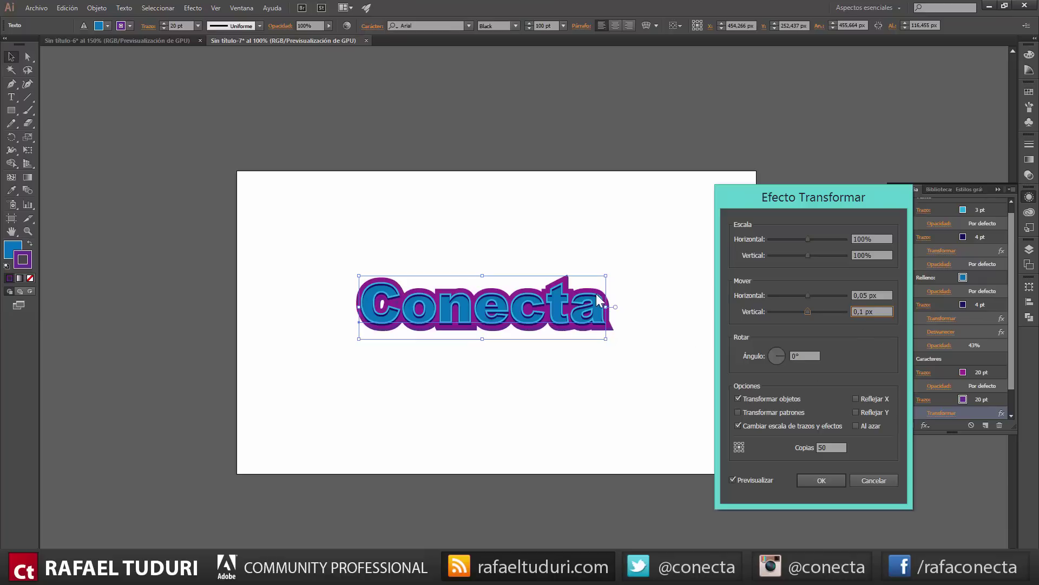
left_click(812, 480)
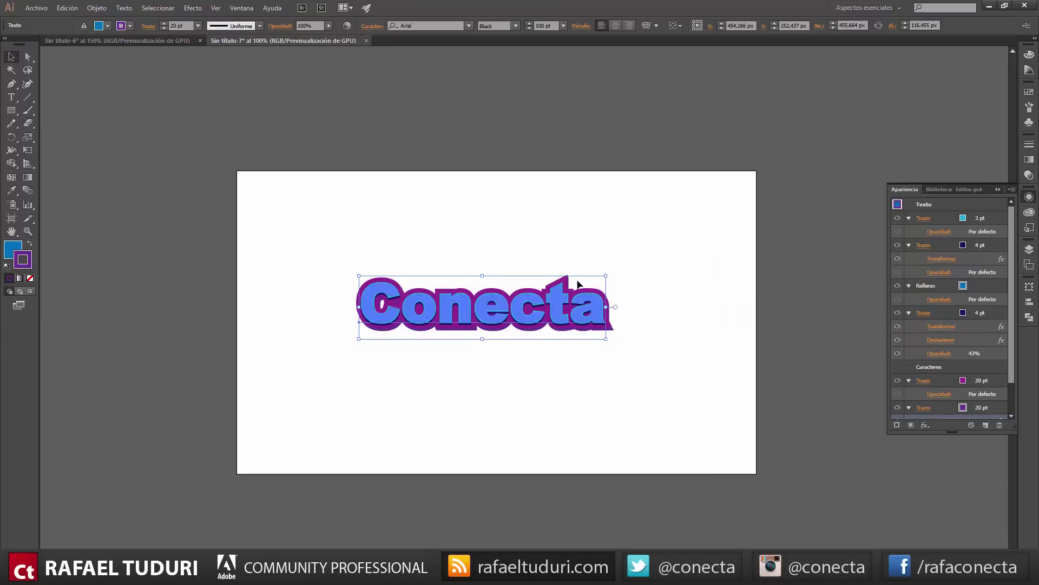
left_click(655, 290)
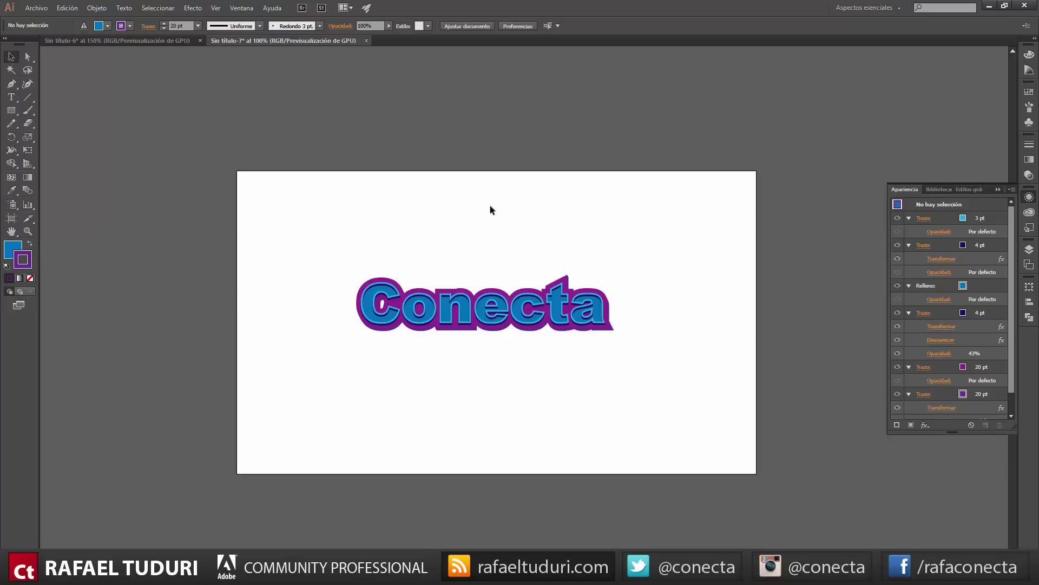
Replace 'Conecta' with 'Rafa' and store the stroked appearance in the Estilos gráficos panel
double_click(504, 296)
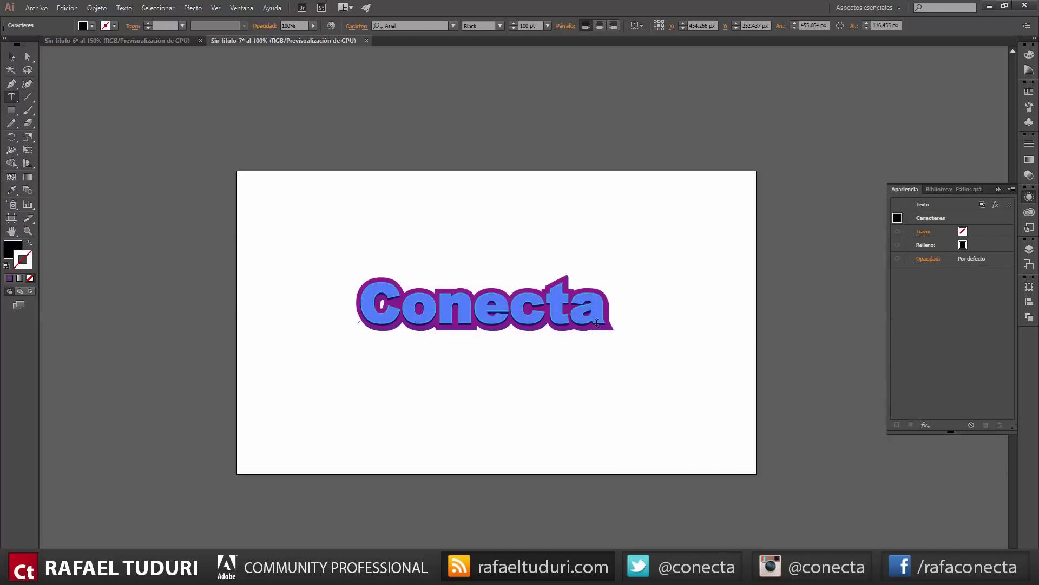
key("ctrl+a")
type("Rafa")
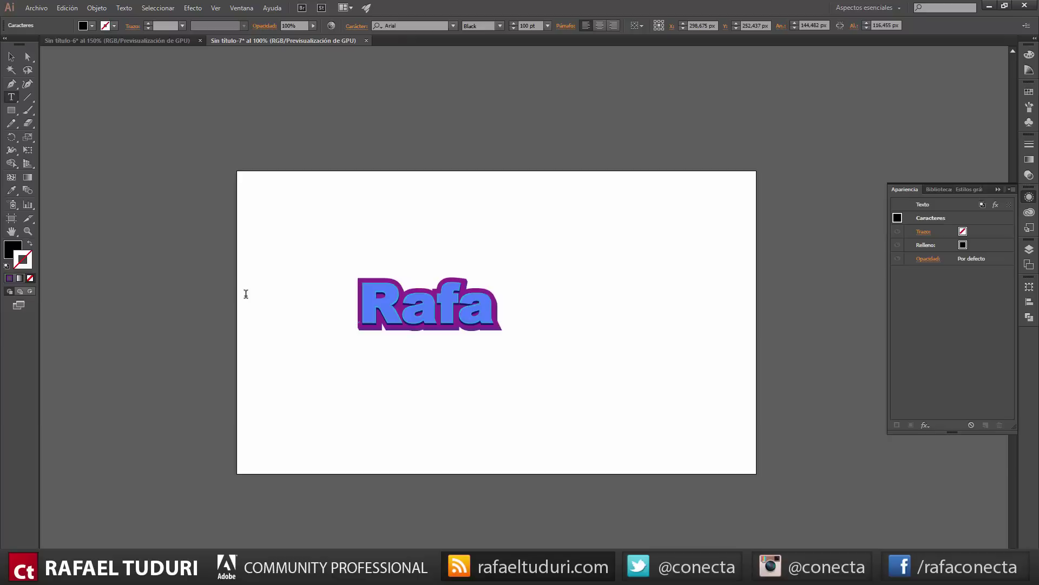
left_click(12, 56)
left_click(603, 218)
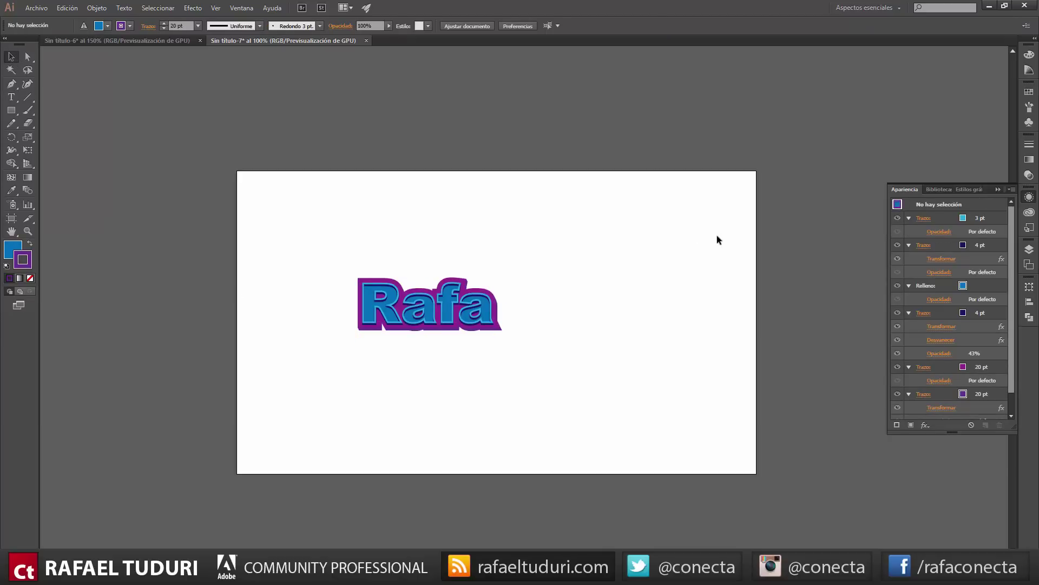
left_click(969, 189)
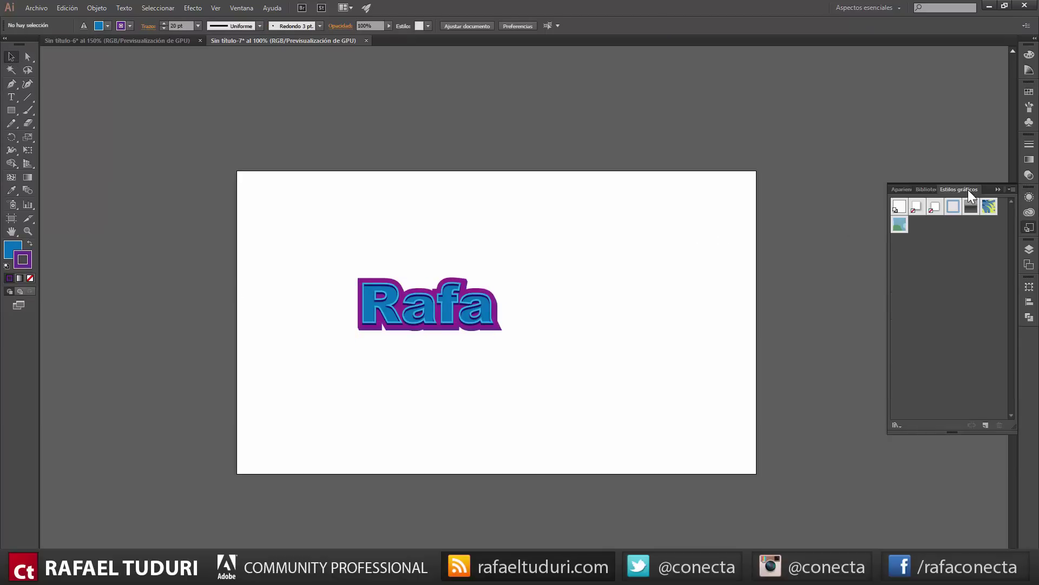
left_click(986, 425)
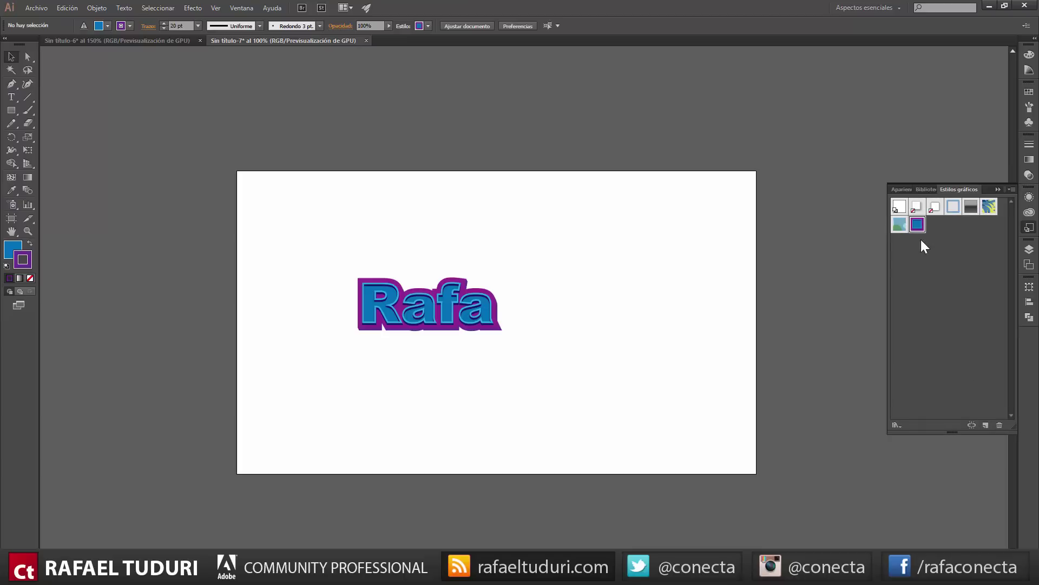